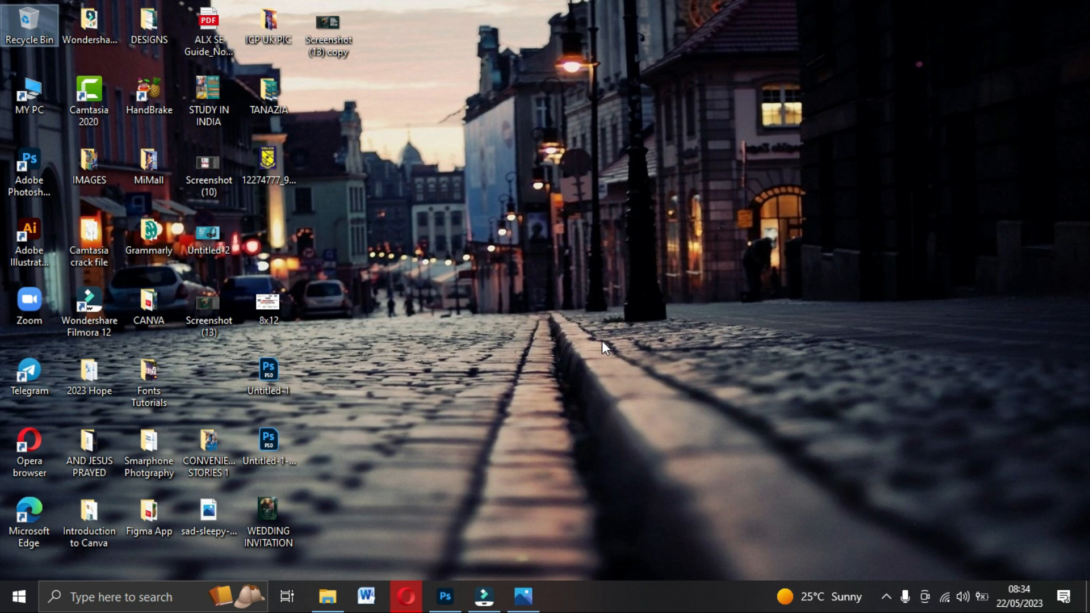
Restore the Untitled-2.jpg teal sale banner in the Photos viewer.
{"action": "left_click", "coordinate": [526, 598]}
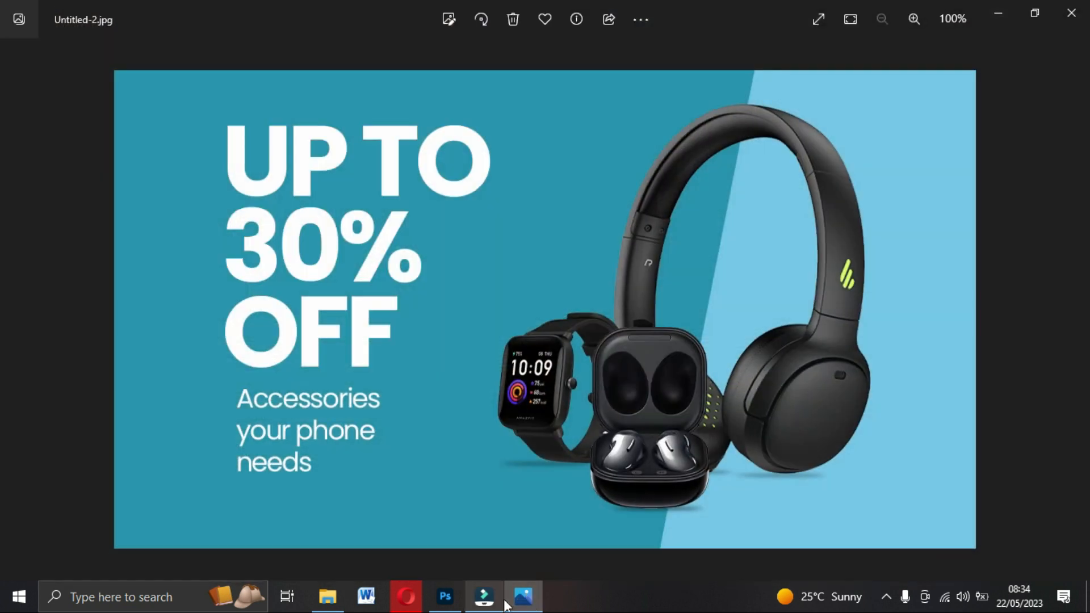
Review the UP TO 30% OFF banner in Photos, then switch to its layered Untitled-2 version in Photoshop.
{"action": "mouse_move", "coordinate": [506, 605]}
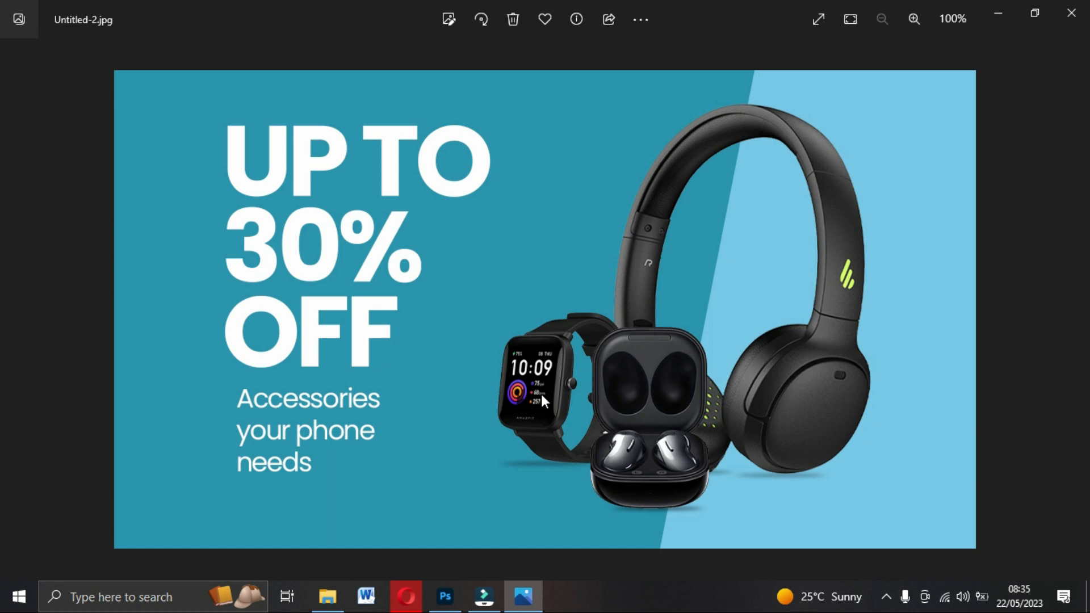
{"action": "left_click", "coordinate": [447, 596]}
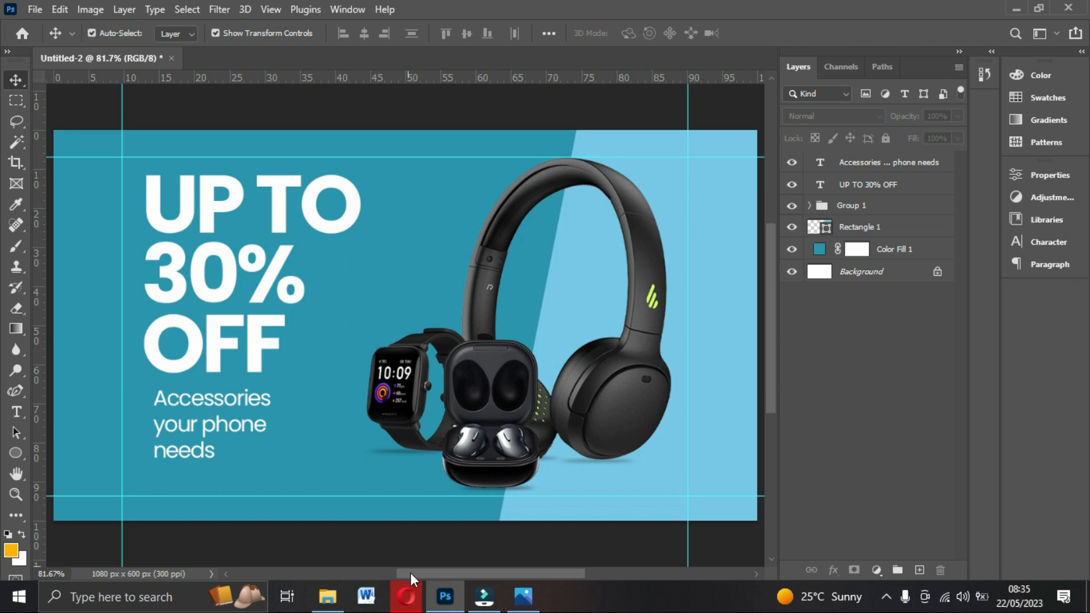
Bring up the Jumia Ghana shop page in the Opera browser.
{"action": "left_click", "coordinate": [407, 599]}
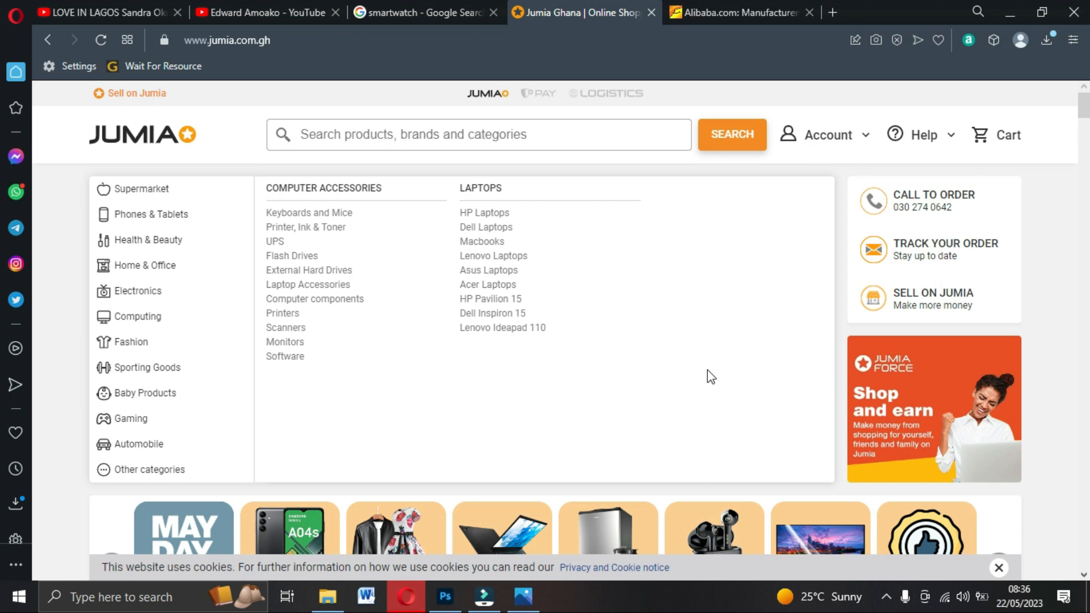
Scroll the Jumia home page to the Don't Miss These Awesome Deals banners.
{"action": "scroll", "coordinate": [652, 334], "scroll_direction": "down", "scroll_amount": 3}
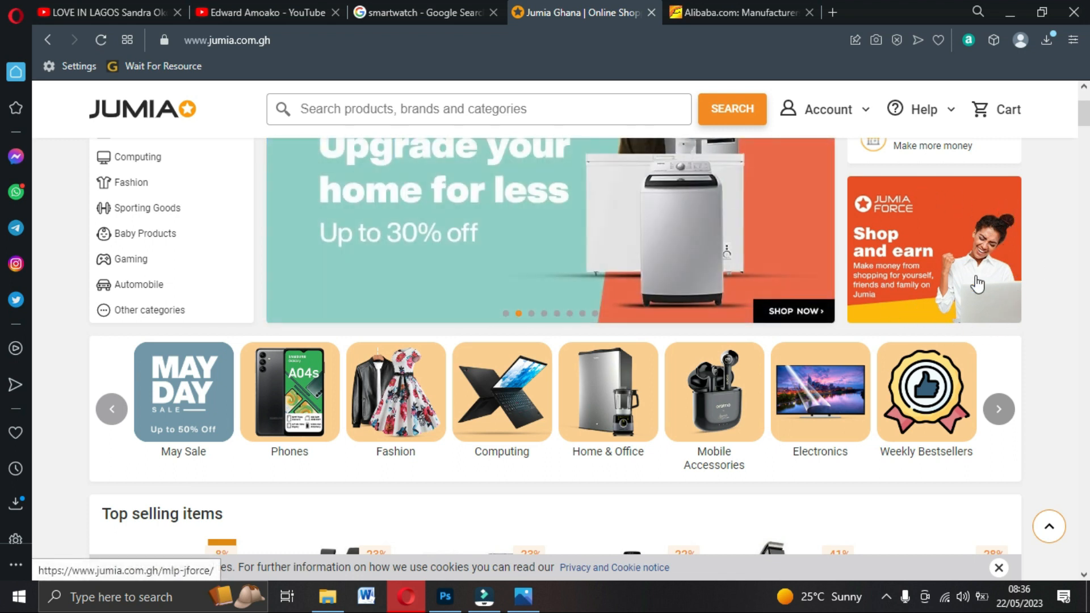
{"action": "scroll", "coordinate": [977, 284], "scroll_direction": "down", "scroll_amount": 3}
{"action": "scroll", "coordinate": [979, 258], "scroll_direction": "up", "scroll_amount": 3}
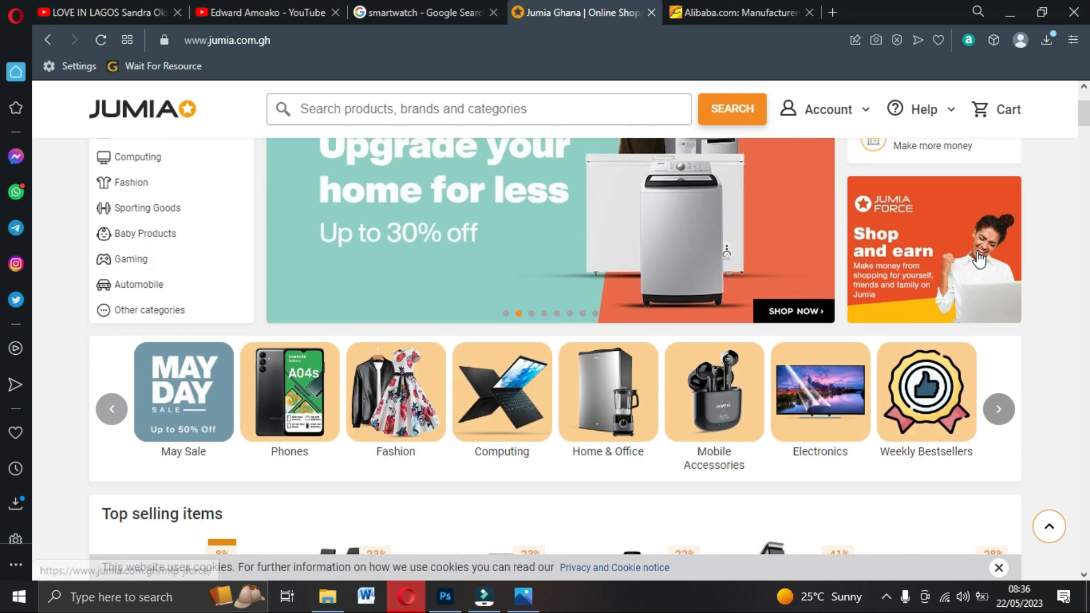
{"action": "scroll", "coordinate": [979, 260], "scroll_direction": "up", "scroll_amount": 3}
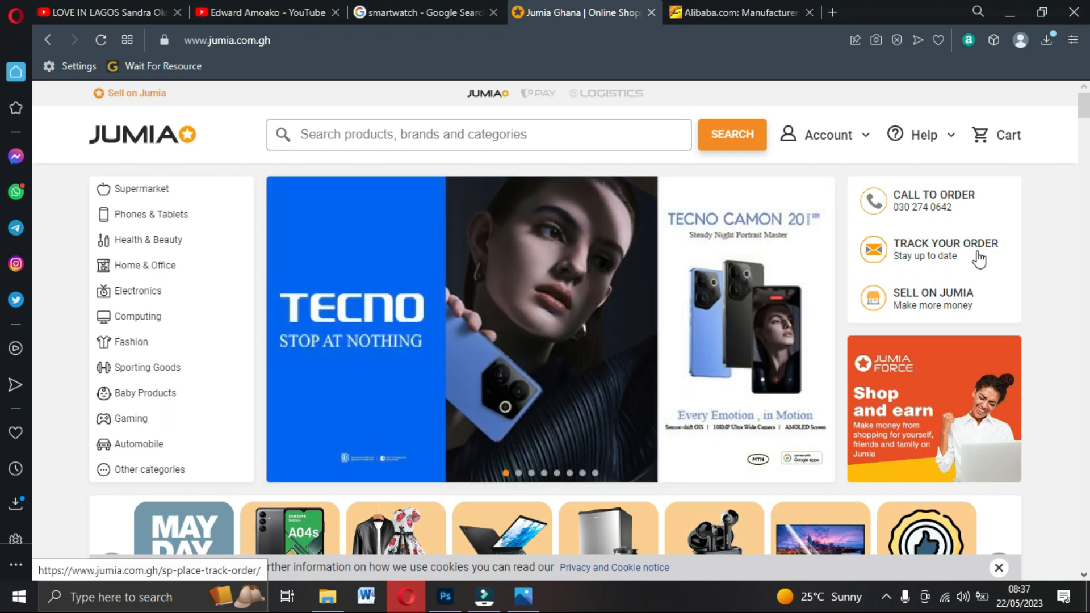
{"action": "scroll", "coordinate": [810, 348], "scroll_direction": "down", "scroll_amount": 10}
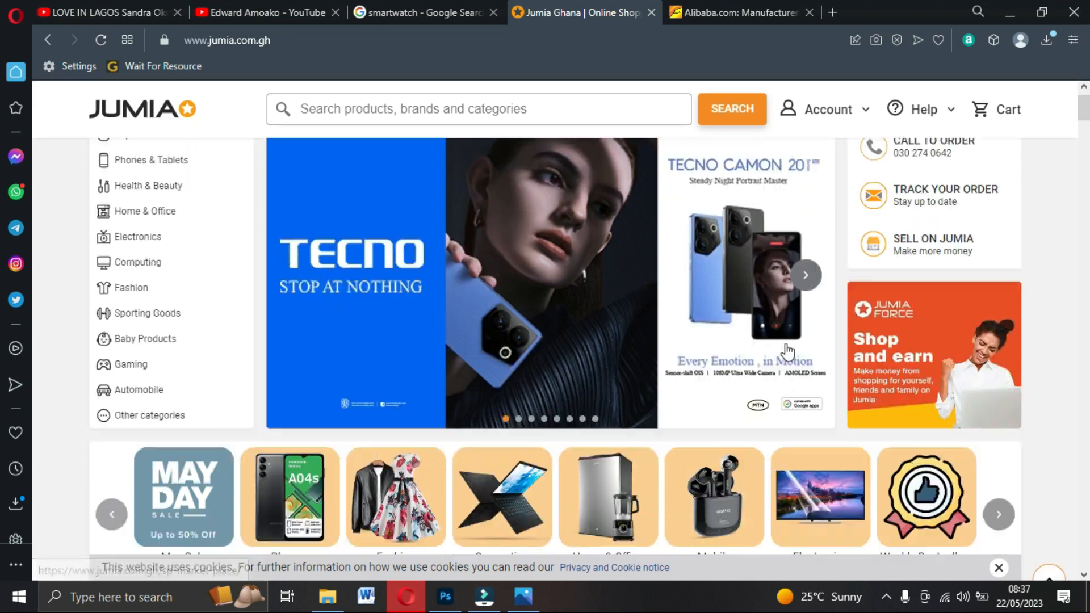
{"action": "scroll", "coordinate": [762, 345], "scroll_direction": "down", "scroll_amount": 8}
{"action": "scroll", "coordinate": [445, 210], "scroll_direction": "up", "scroll_amount": 4}
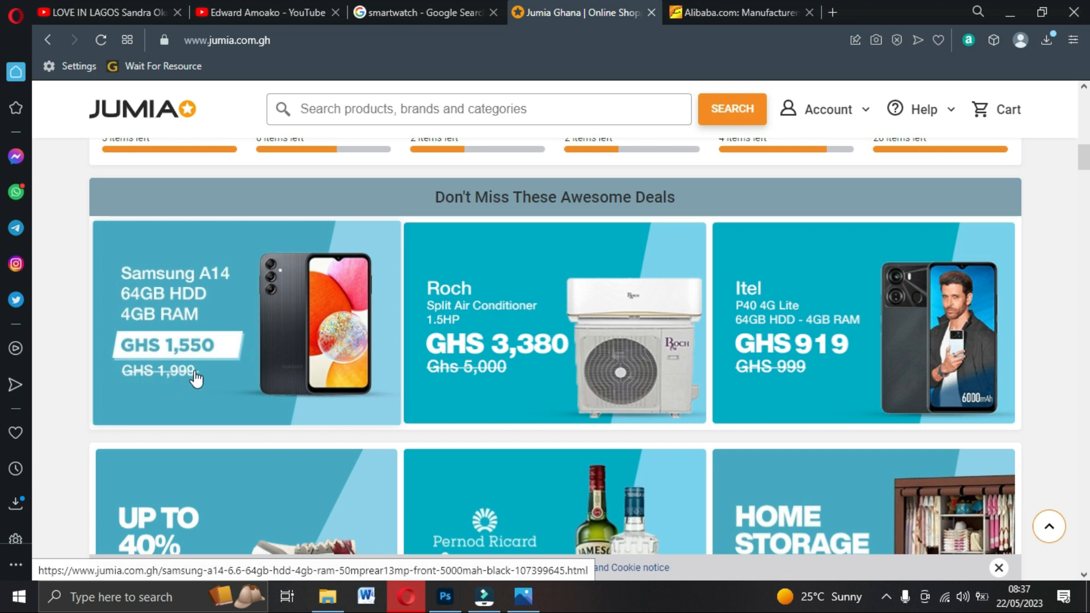
Browse up and down through Jumia's promo banners for design ideas.
{"action": "scroll", "coordinate": [537, 337], "scroll_direction": "down", "scroll_amount": 10}
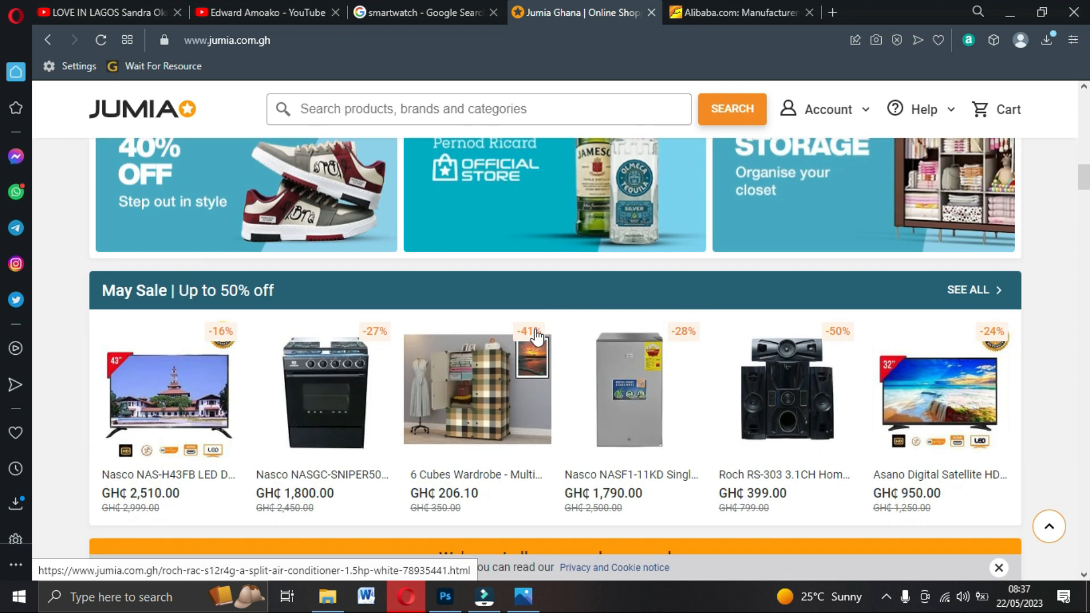
{"action": "scroll", "coordinate": [536, 337], "scroll_direction": "up", "scroll_amount": 5}
{"action": "scroll", "coordinate": [536, 337], "scroll_direction": "down", "scroll_amount": 4}
{"action": "scroll", "coordinate": [537, 337], "scroll_direction": "up", "scroll_amount": 5}
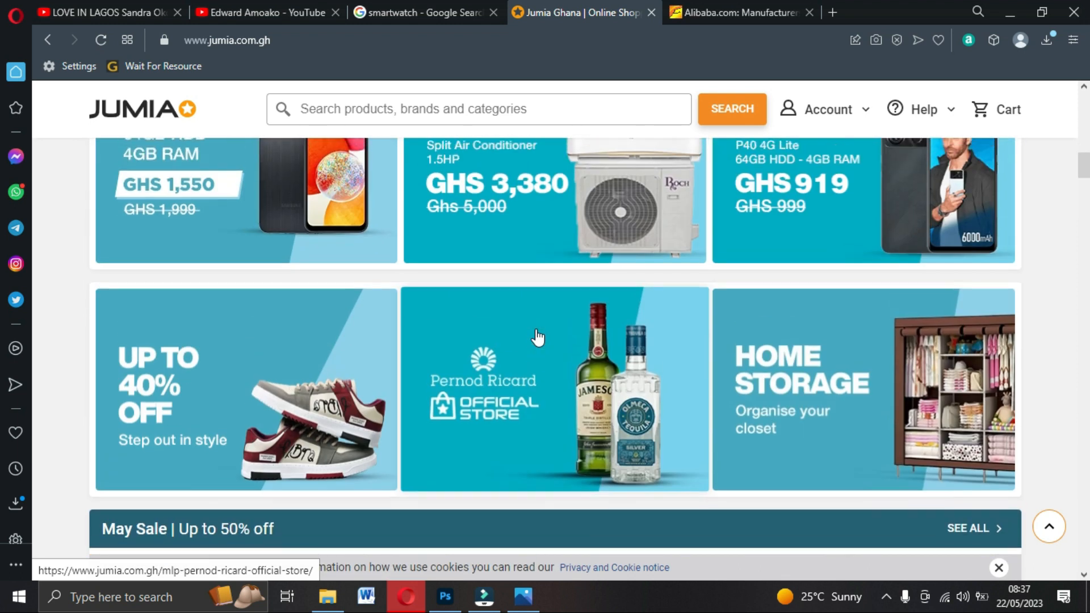
{"action": "scroll", "coordinate": [537, 337], "scroll_direction": "down", "scroll_amount": 1}
{"action": "scroll", "coordinate": [537, 337], "scroll_direction": "up", "scroll_amount": 3}
{"action": "scroll", "coordinate": [537, 337], "scroll_direction": "down", "scroll_amount": 2}
{"action": "scroll", "coordinate": [538, 337], "scroll_direction": "up", "scroll_amount": 3}
{"action": "scroll", "coordinate": [537, 337], "scroll_direction": "down", "scroll_amount": 3}
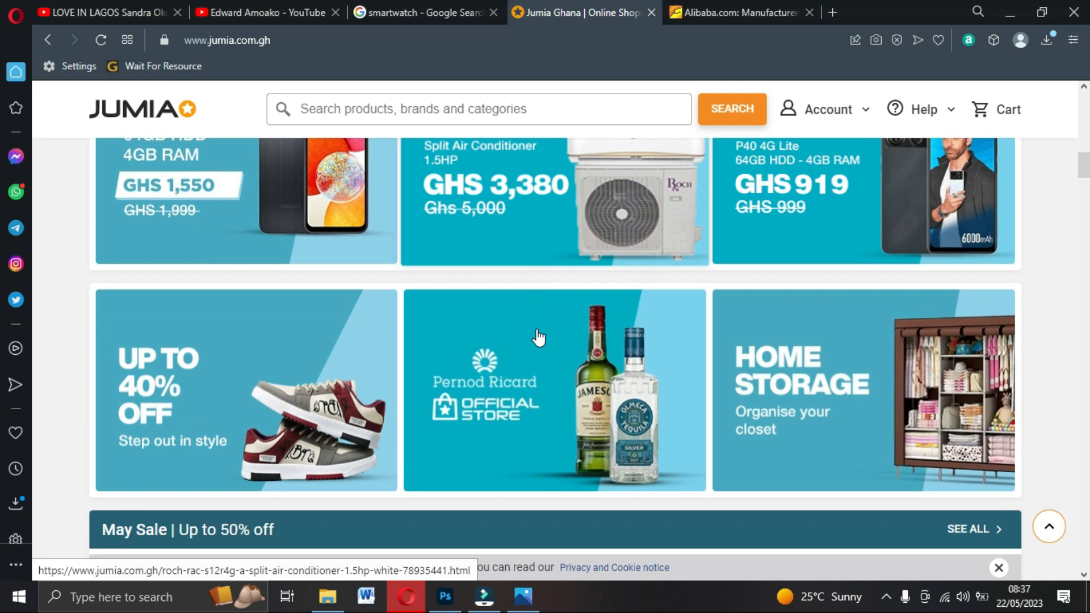
{"action": "scroll", "coordinate": [538, 337], "scroll_direction": "down", "scroll_amount": 1}
{"action": "scroll", "coordinate": [538, 337], "scroll_direction": "up", "scroll_amount": 4}
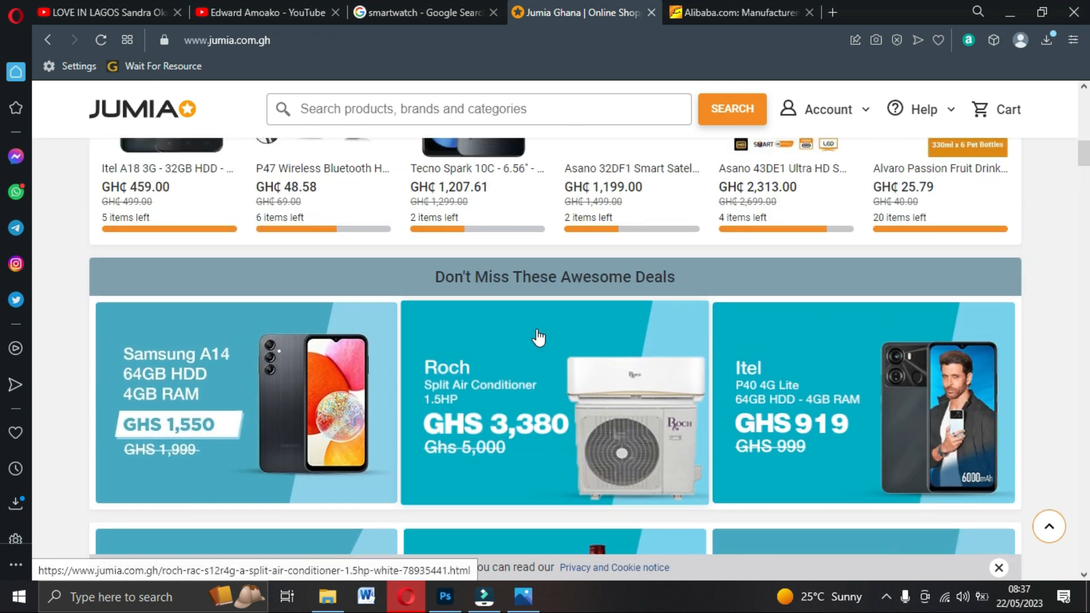
{"action": "scroll", "coordinate": [539, 337], "scroll_direction": "down", "scroll_amount": 3}
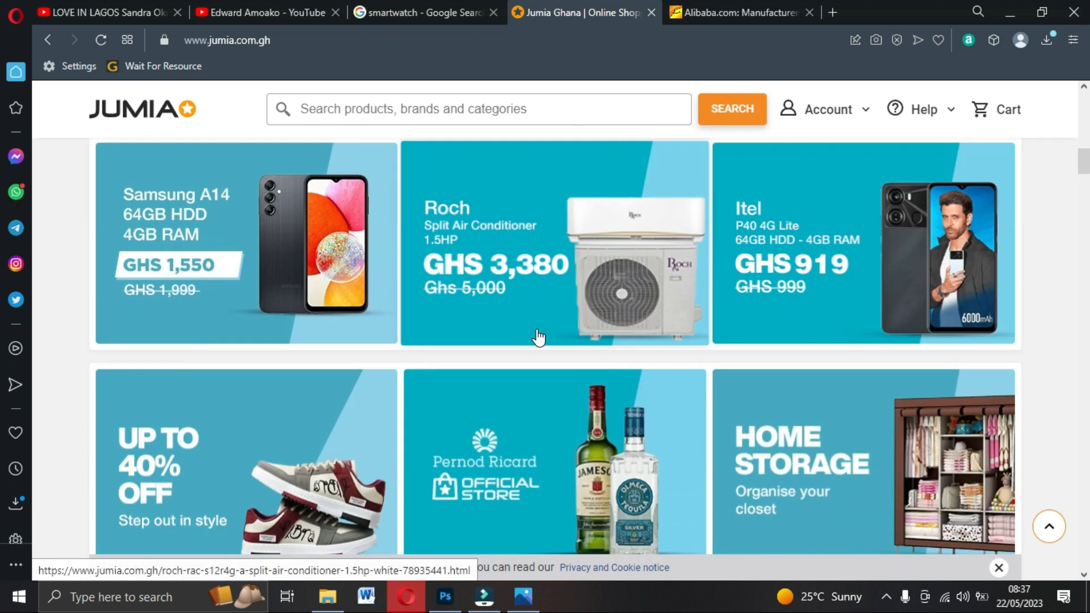
{"action": "scroll", "coordinate": [539, 337], "scroll_direction": "down", "scroll_amount": 3}
{"action": "scroll", "coordinate": [538, 337], "scroll_direction": "up", "scroll_amount": 3}
{"action": "scroll", "coordinate": [538, 338], "scroll_direction": "up", "scroll_amount": 2}
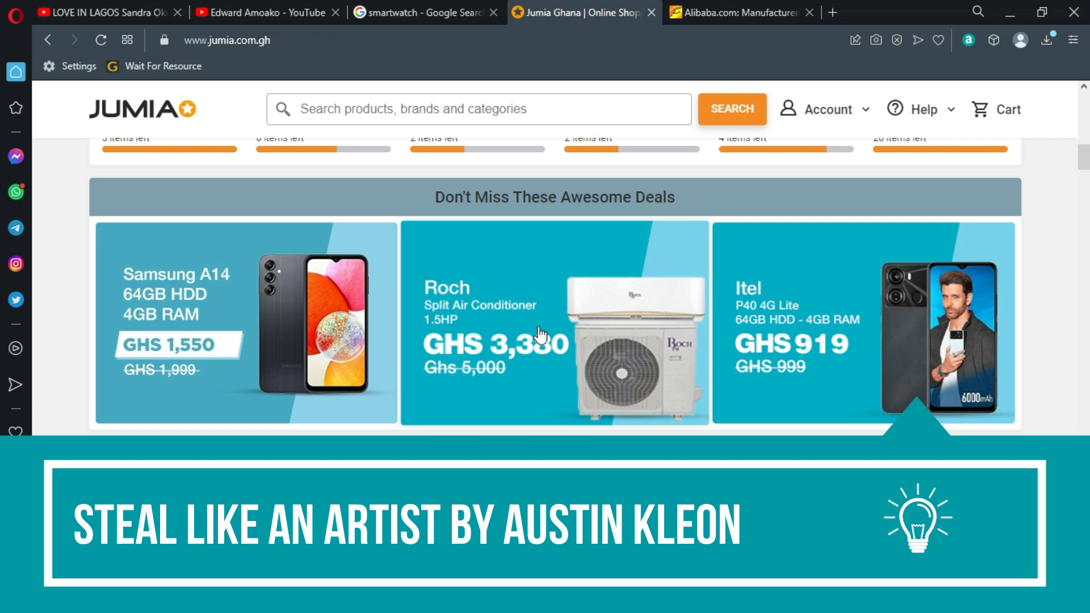
Scroll down to the Shop Phones & Accessories deals, then return to the banner in Photoshop.
{"action": "scroll", "coordinate": [540, 335], "scroll_direction": "down", "scroll_amount": 5}
{"action": "scroll", "coordinate": [540, 335], "scroll_direction": "down", "scroll_amount": 8}
{"action": "scroll", "coordinate": [539, 336], "scroll_direction": "down", "scroll_amount": 4}
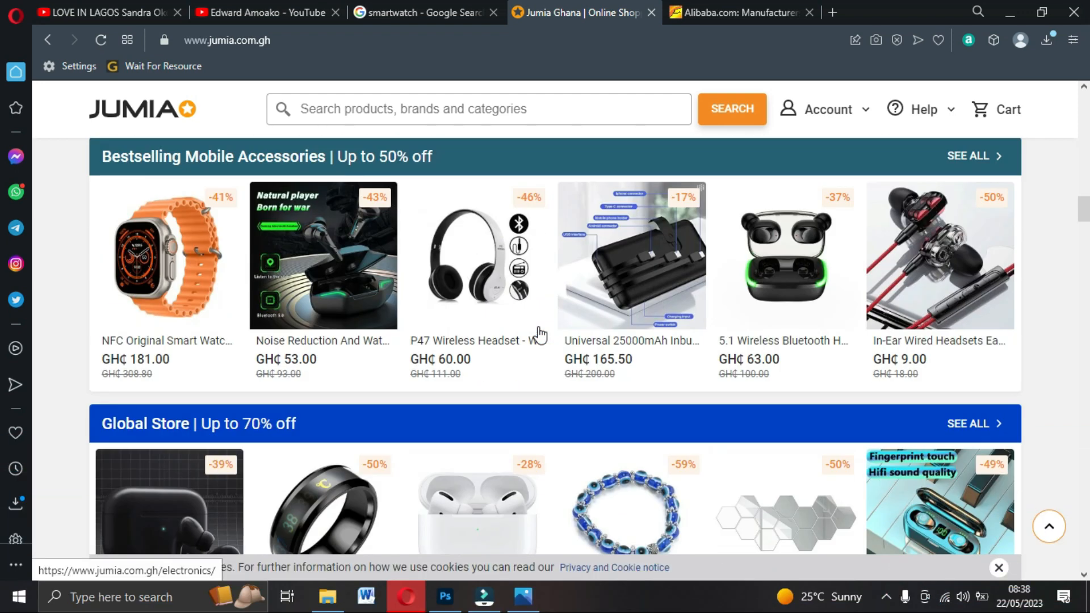
{"action": "scroll", "coordinate": [539, 335], "scroll_direction": "down", "scroll_amount": 4}
{"action": "scroll", "coordinate": [540, 336], "scroll_direction": "down", "scroll_amount": 6}
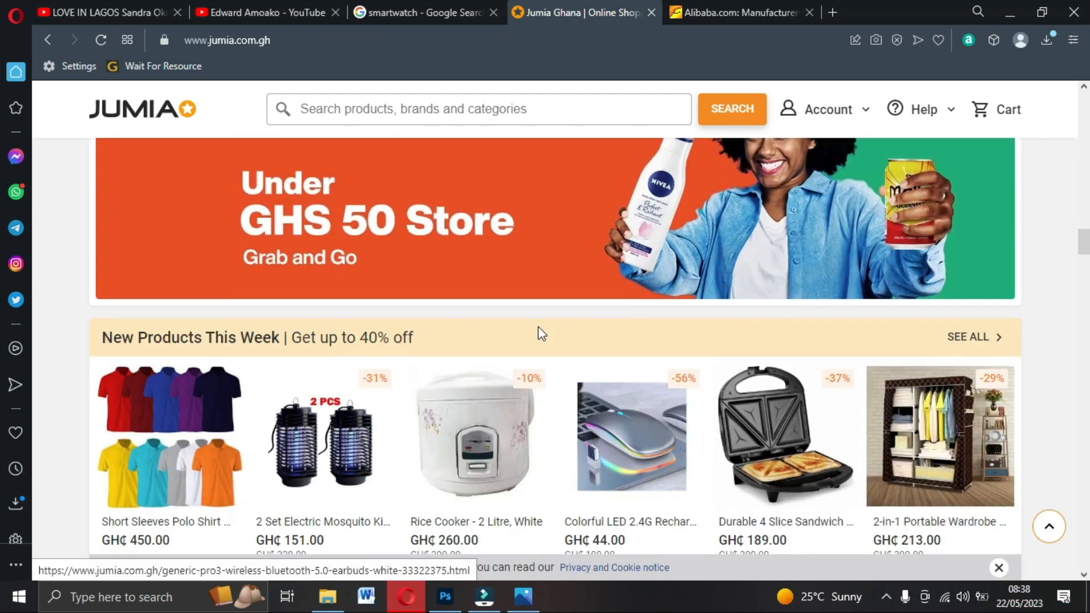
{"action": "scroll", "coordinate": [540, 336], "scroll_direction": "up", "scroll_amount": 3}
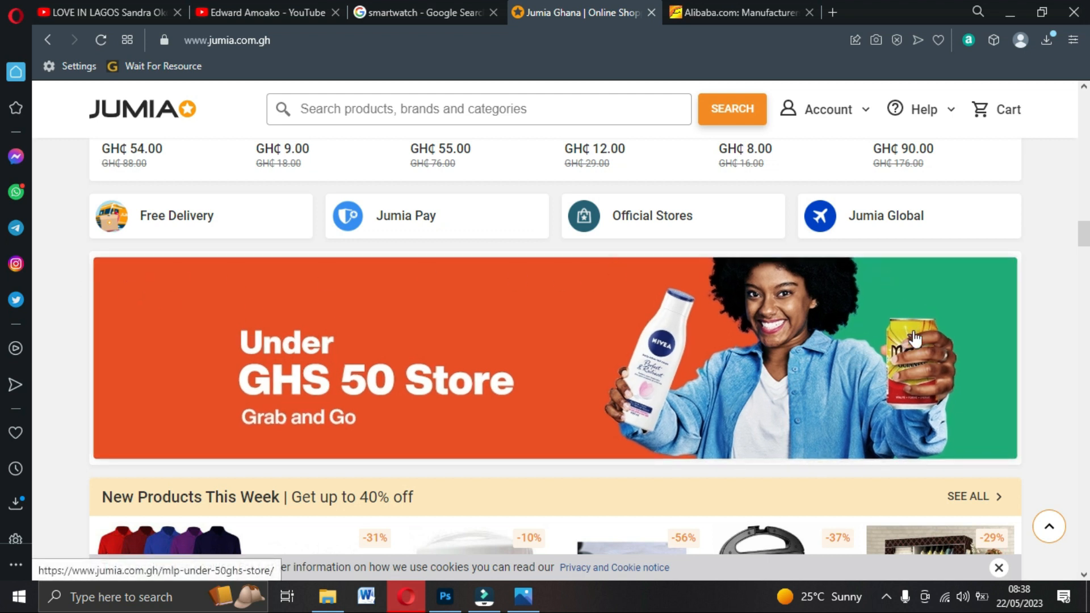
{"action": "scroll", "coordinate": [546, 394], "scroll_direction": "down", "scroll_amount": 8}
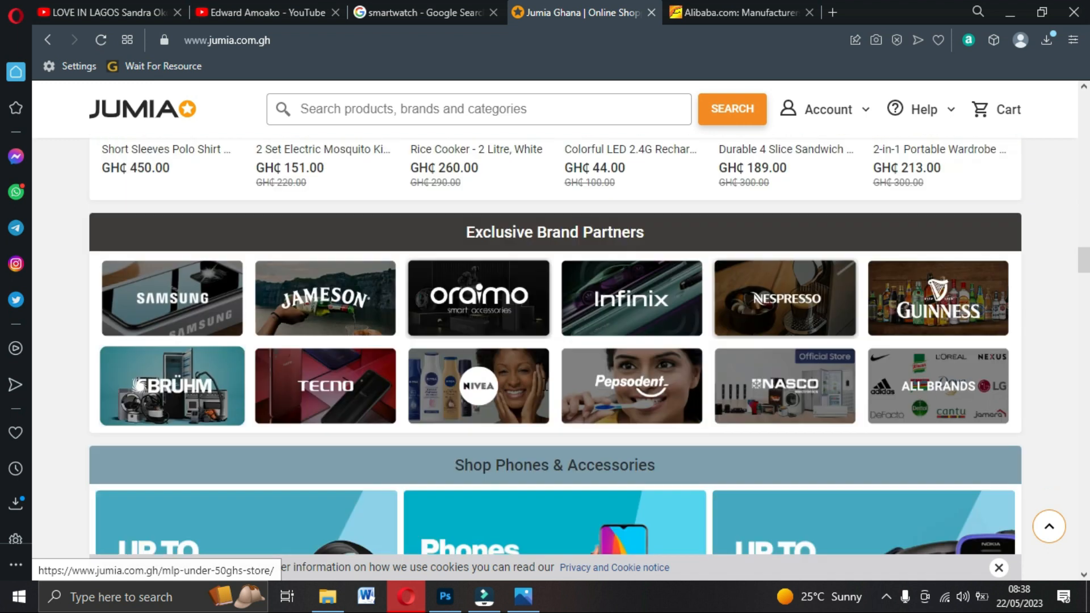
{"action": "scroll", "coordinate": [540, 382], "scroll_direction": "down", "scroll_amount": 6}
{"action": "scroll", "coordinate": [360, 263], "scroll_direction": "down", "scroll_amount": 2}
{"action": "scroll", "coordinate": [359, 263], "scroll_direction": "up", "scroll_amount": 3}
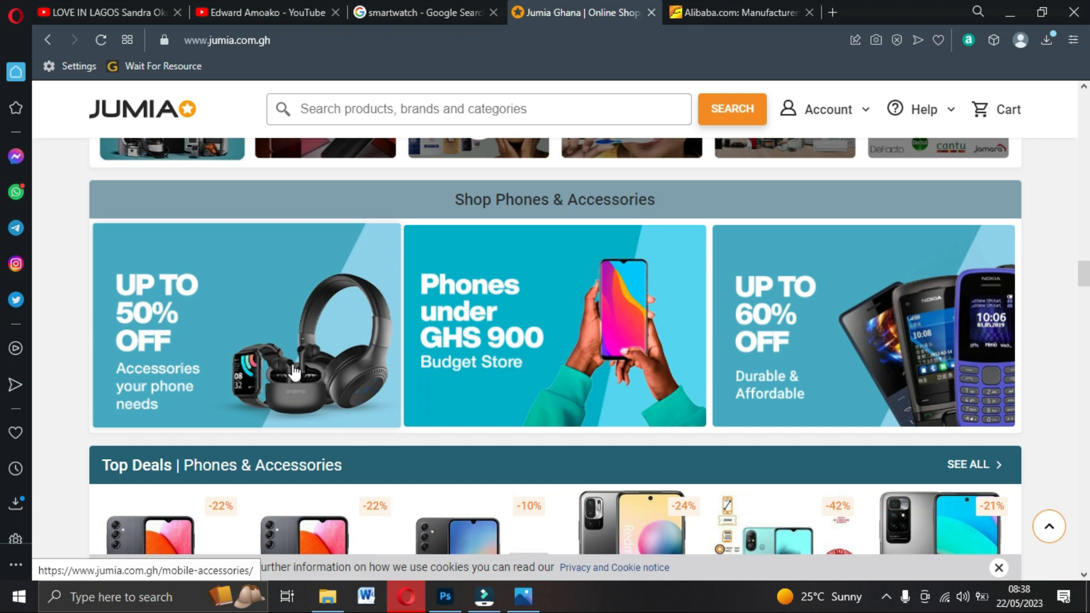
{"action": "scroll", "coordinate": [304, 392], "scroll_direction": "up", "scroll_amount": 6}
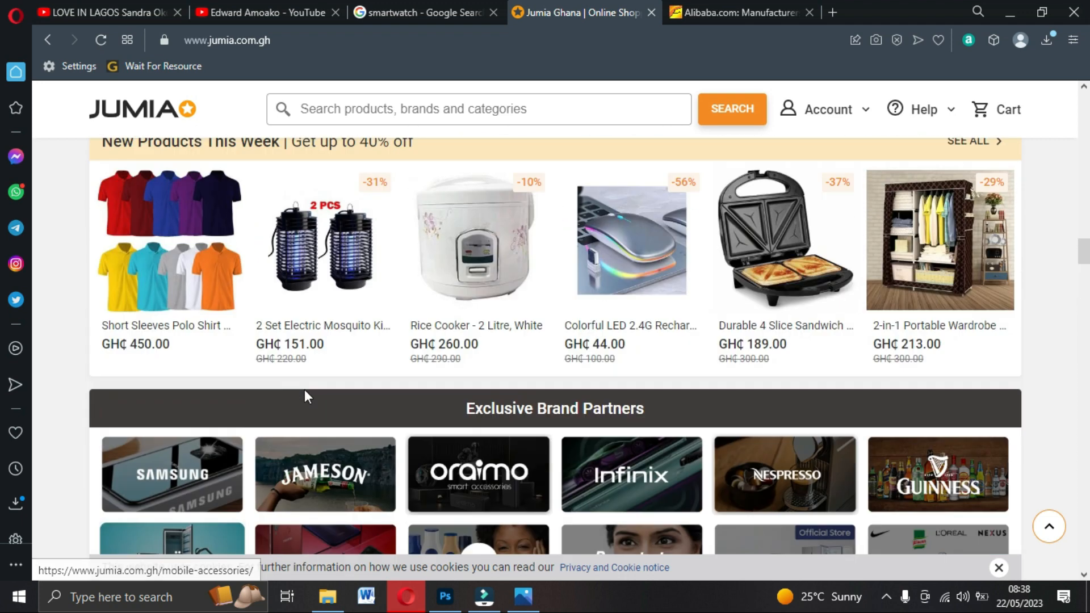
{"action": "scroll", "coordinate": [304, 389], "scroll_direction": "up", "scroll_amount": 15}
{"action": "scroll", "coordinate": [307, 400], "scroll_direction": "down", "scroll_amount": 7}
{"action": "scroll", "coordinate": [306, 400], "scroll_direction": "down", "scroll_amount": 15}
{"action": "scroll", "coordinate": [306, 396], "scroll_direction": "down", "scroll_amount": 12}
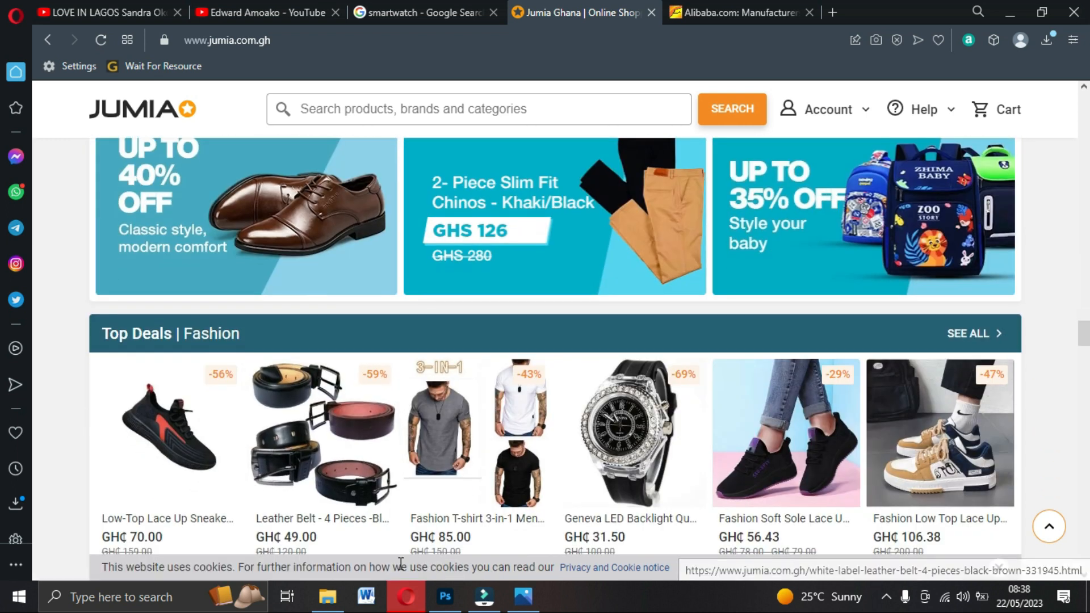
{"action": "left_click", "coordinate": [445, 596]}
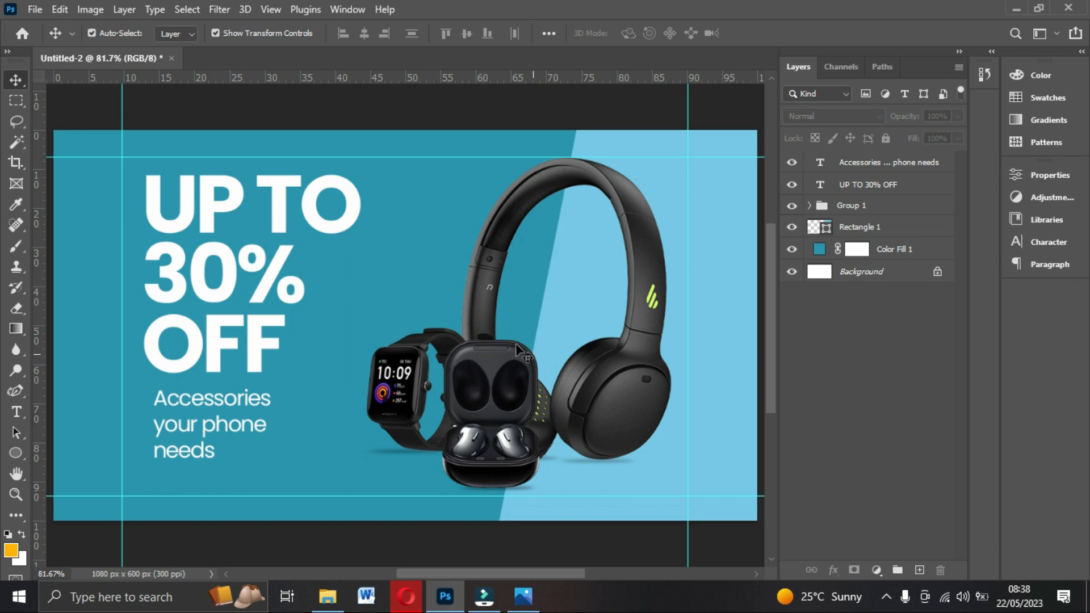
Create a new document named BANNER, 1080 × 600 px, with resolution changed from 300 to 72 ppi.
{"action": "left_click", "coordinate": [33, 8]}
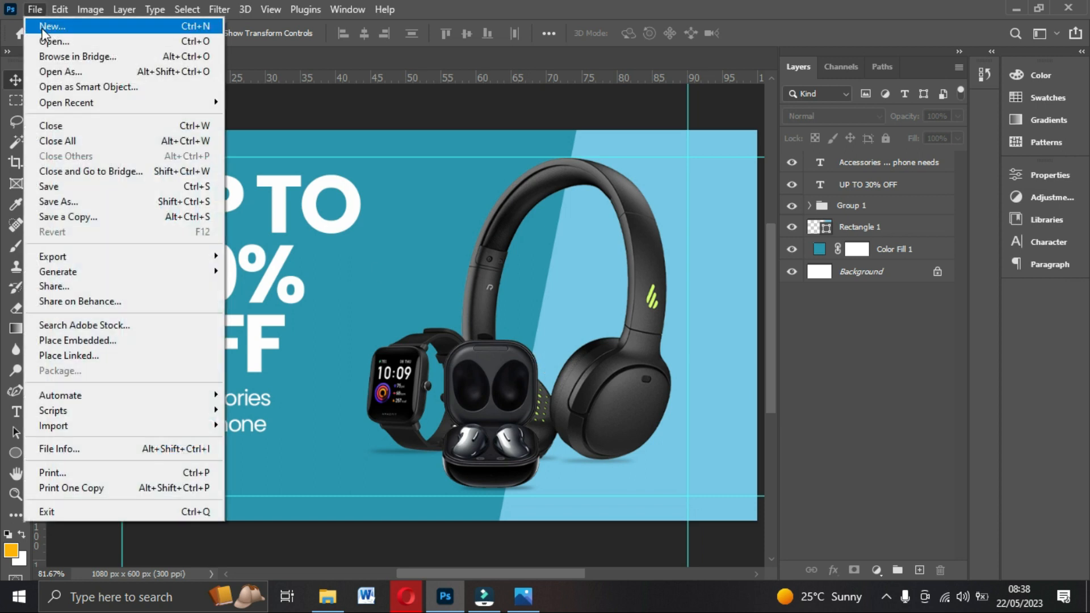
{"action": "left_click", "coordinate": [44, 27]}
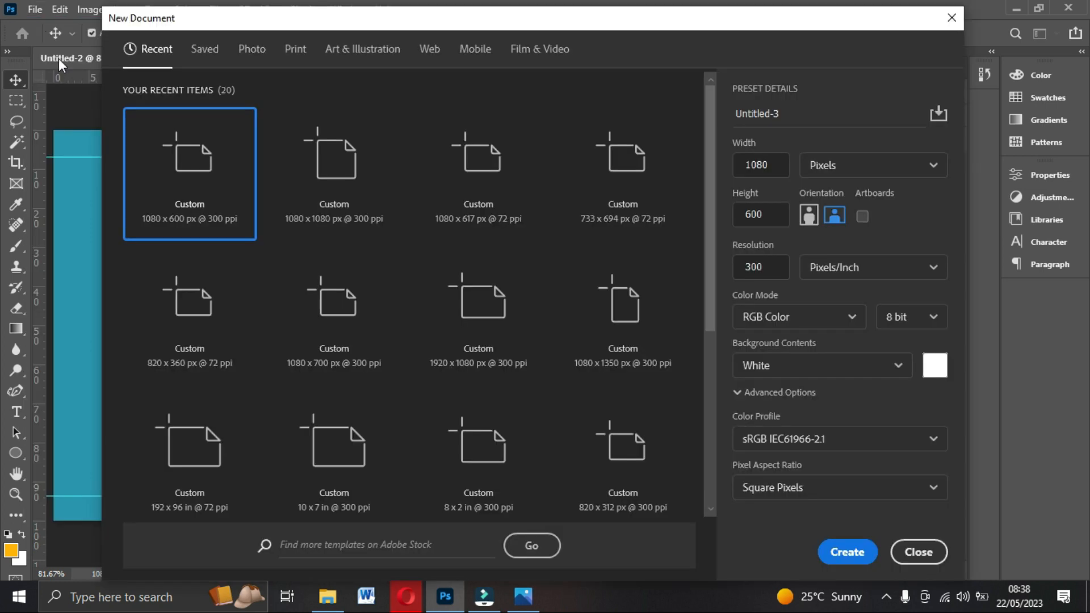
{"action": "left_click_drag", "start_coordinate": [795, 114], "coordinate": [728, 114]}
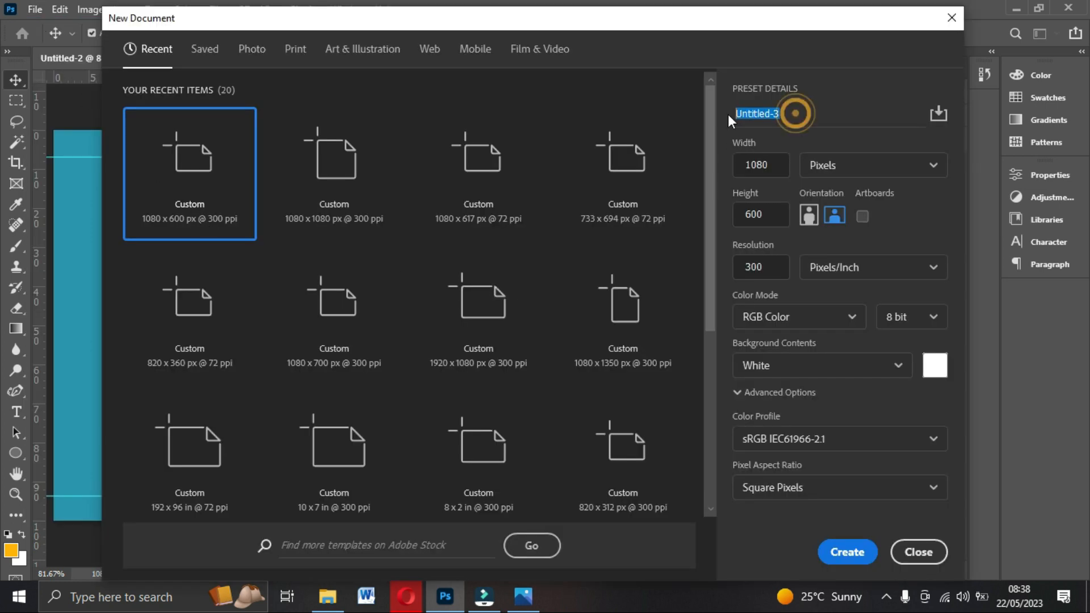
{"action": "type", "text": "BANNER"}
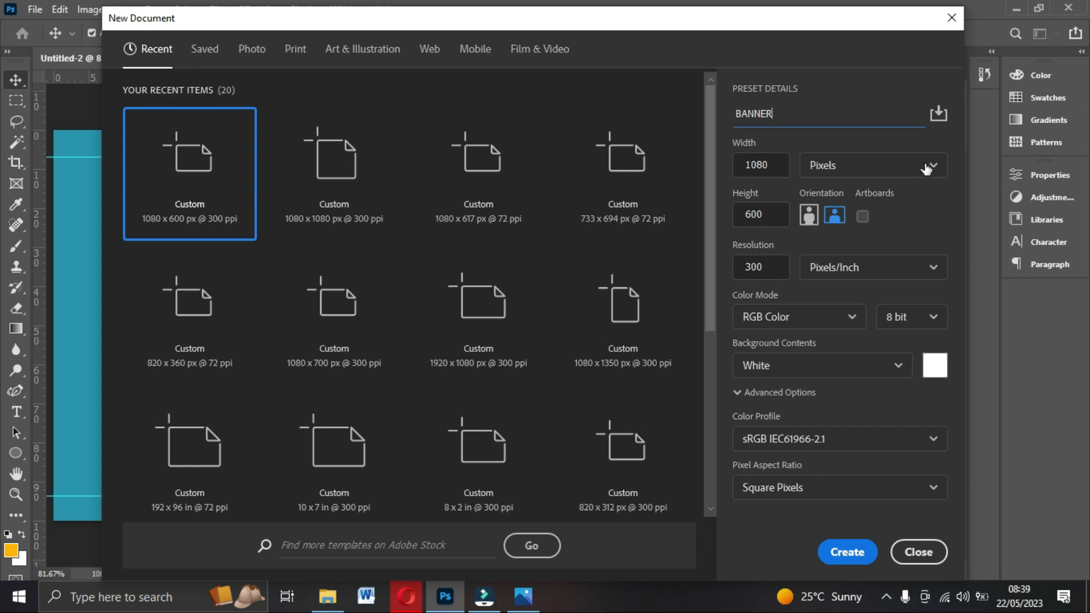
{"action": "double_click", "coordinate": [780, 165]}
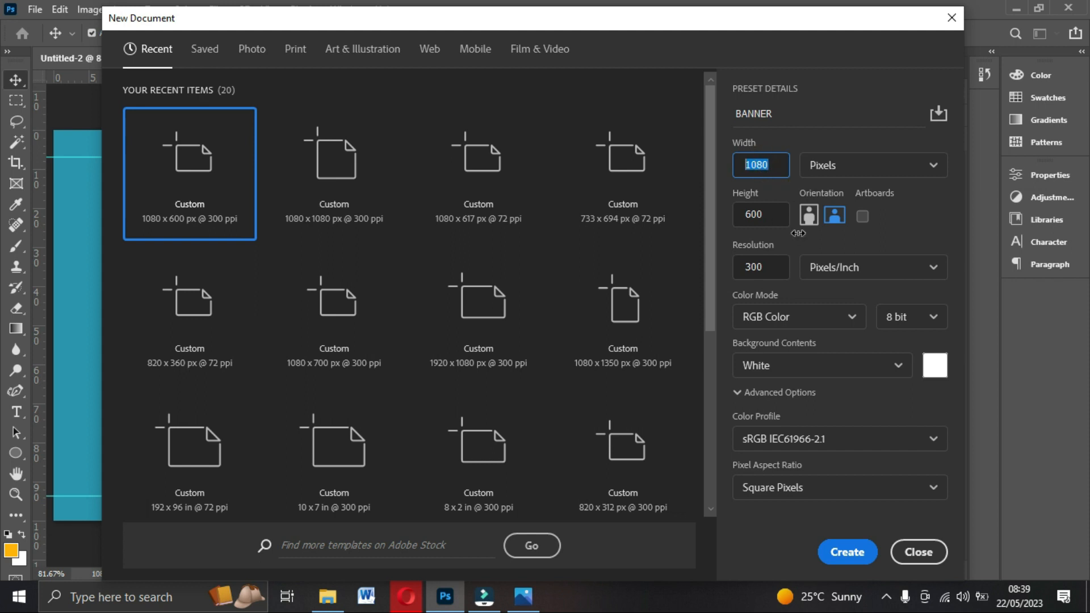
{"action": "left_click", "coordinate": [772, 214]}
{"action": "double_click", "coordinate": [772, 214]}
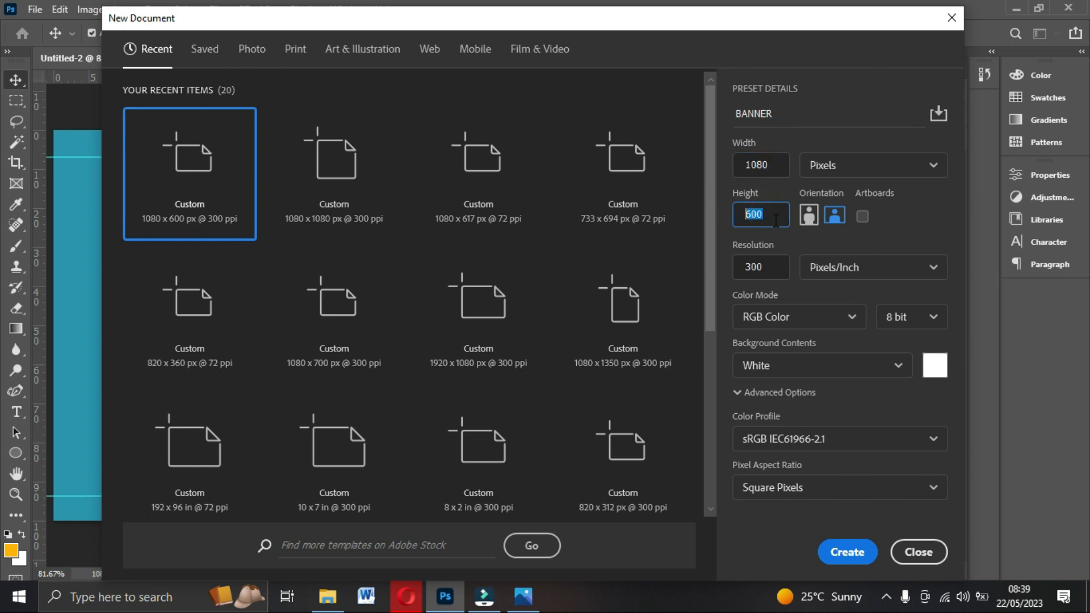
{"action": "double_click", "coordinate": [772, 267]}
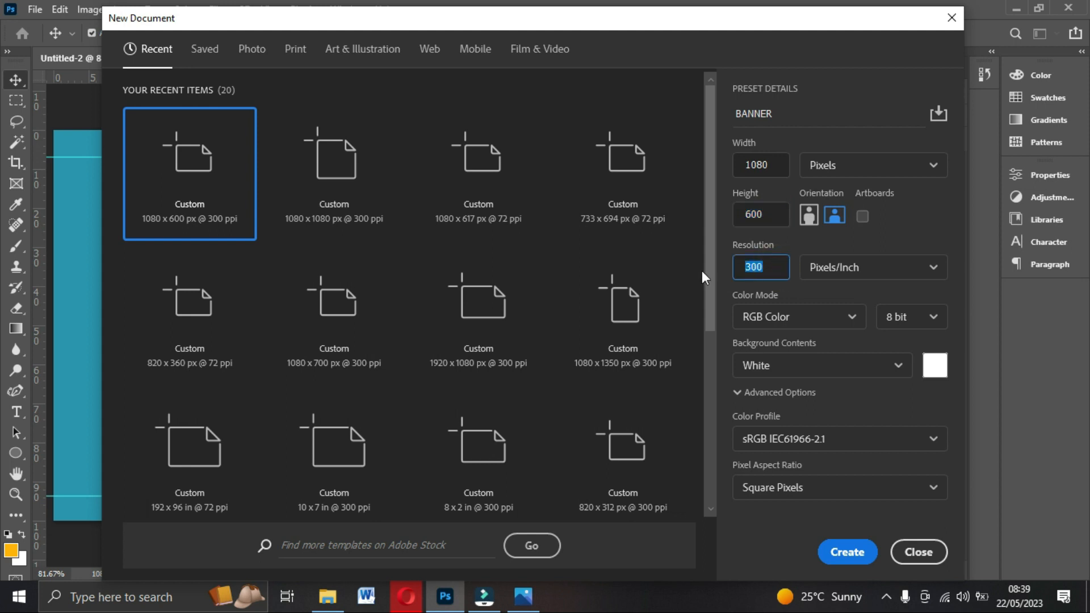
{"action": "type", "text": "72"}
{"action": "left_click", "coordinate": [859, 562]}
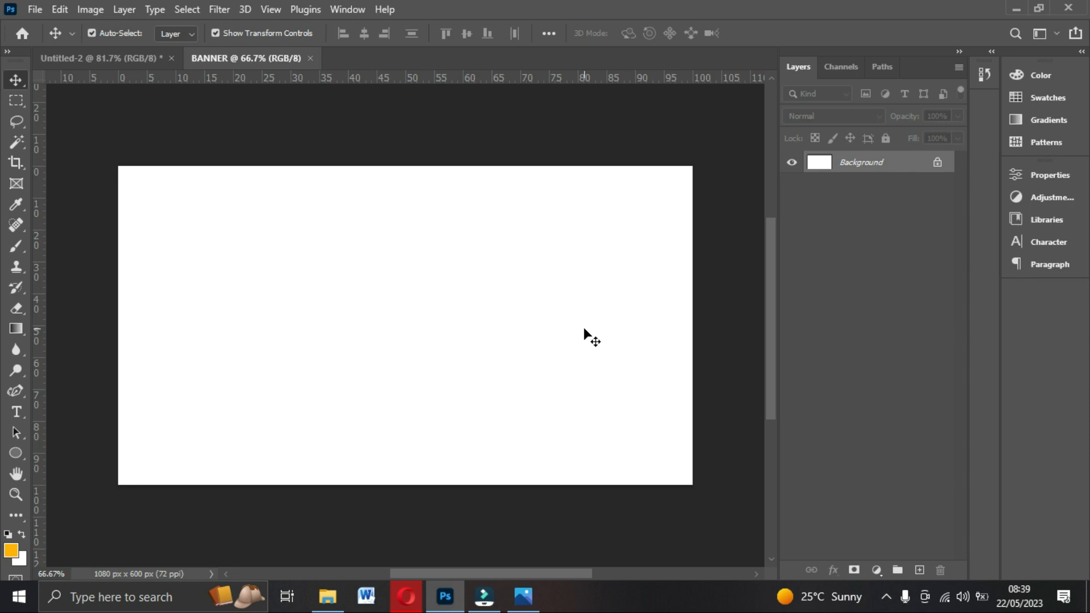
Fit the BANNER canvas in the window and drag inset margin guides from the top and left rulers.
{"action": "left_click", "coordinate": [717, 152]}
{"action": "key", "text": "ctrl+0"}
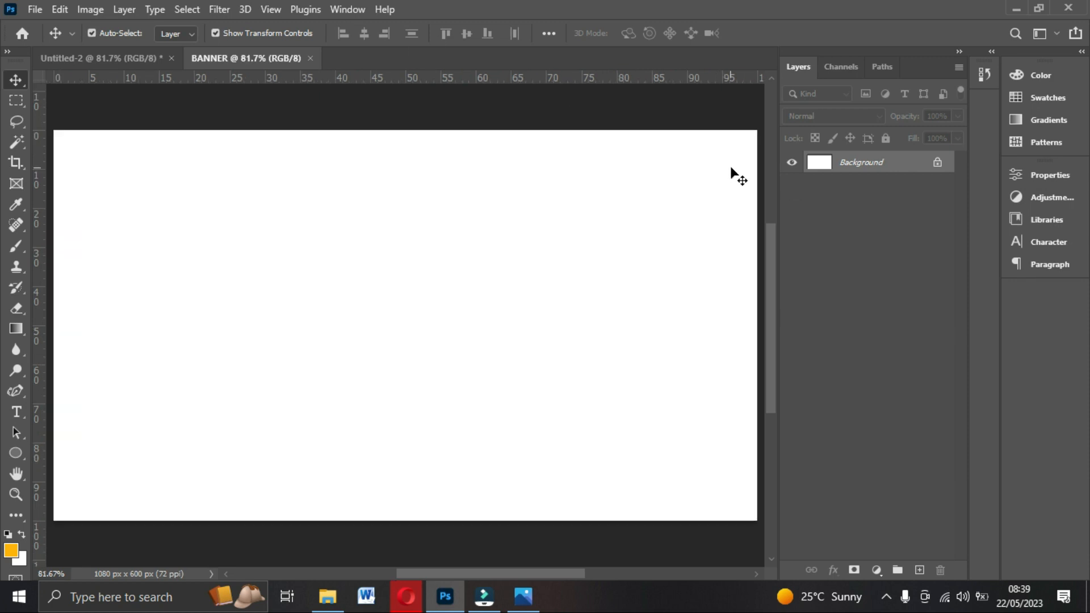
{"action": "left_click_drag", "start_coordinate": [539, 80], "coordinate": [541, 157]}
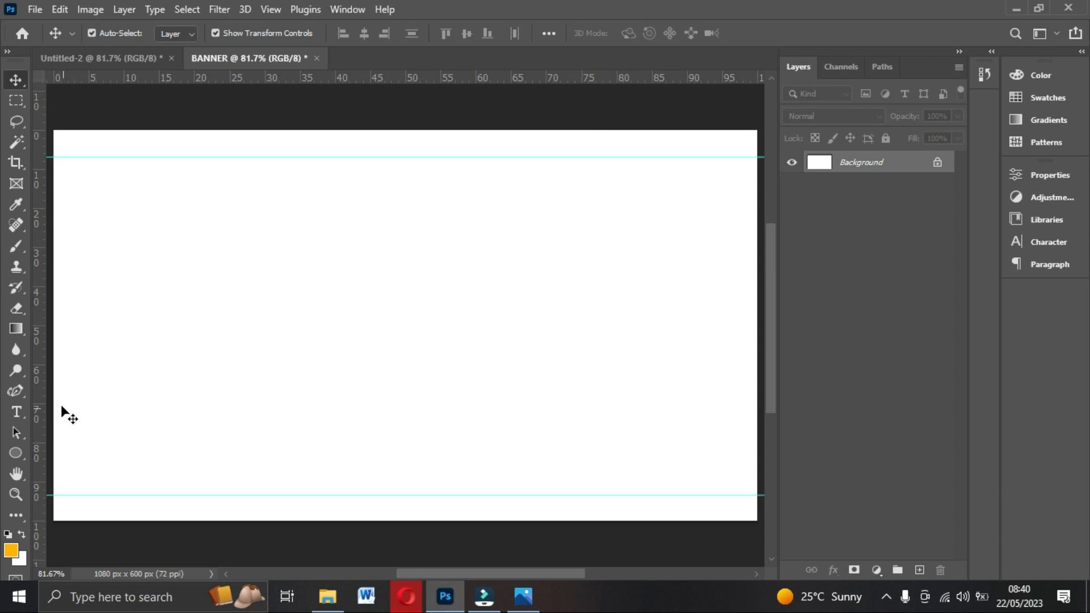
{"action": "left_click_drag", "start_coordinate": [39, 394], "coordinate": [123, 419]}
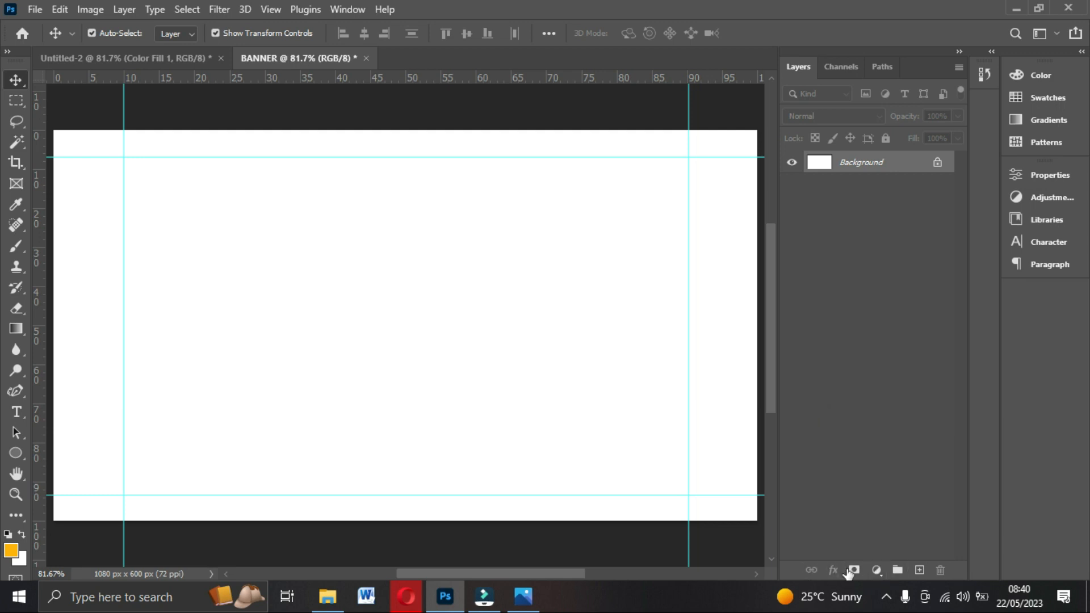
Add a Solid Color fill layer and move its Color Picker dialog aside.
{"action": "left_click", "coordinate": [877, 569]}
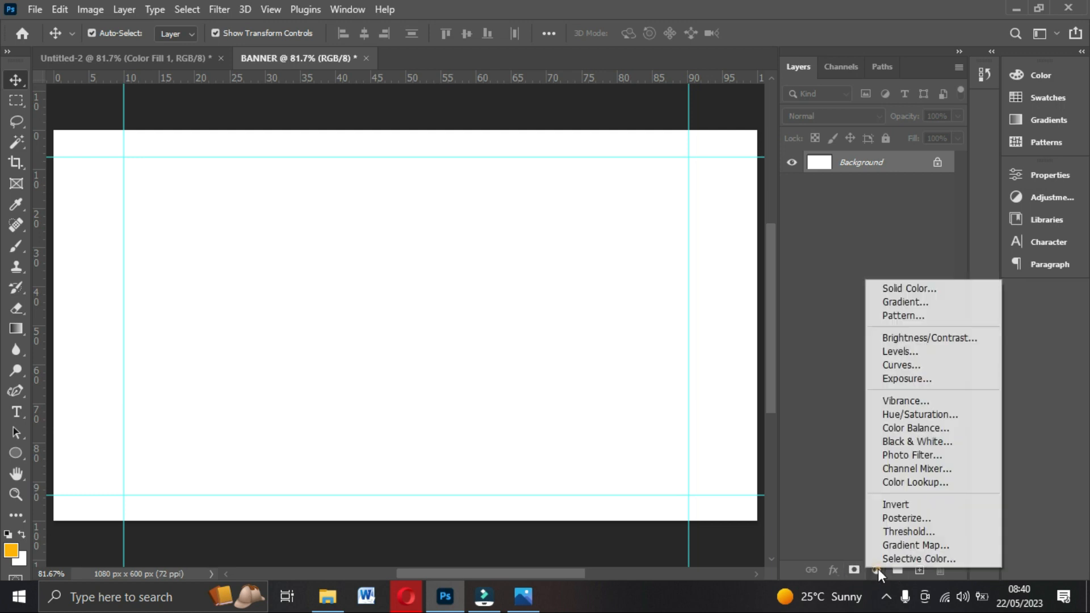
{"action": "left_click", "coordinate": [887, 288]}
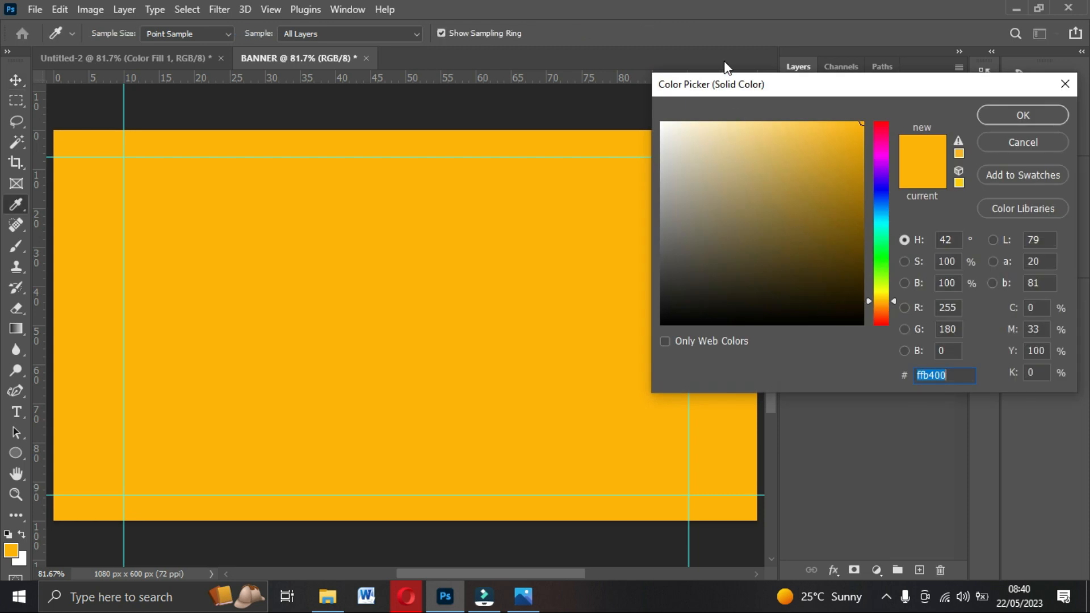
{"action": "left_click_drag", "start_coordinate": [715, 85], "coordinate": [356, 109]}
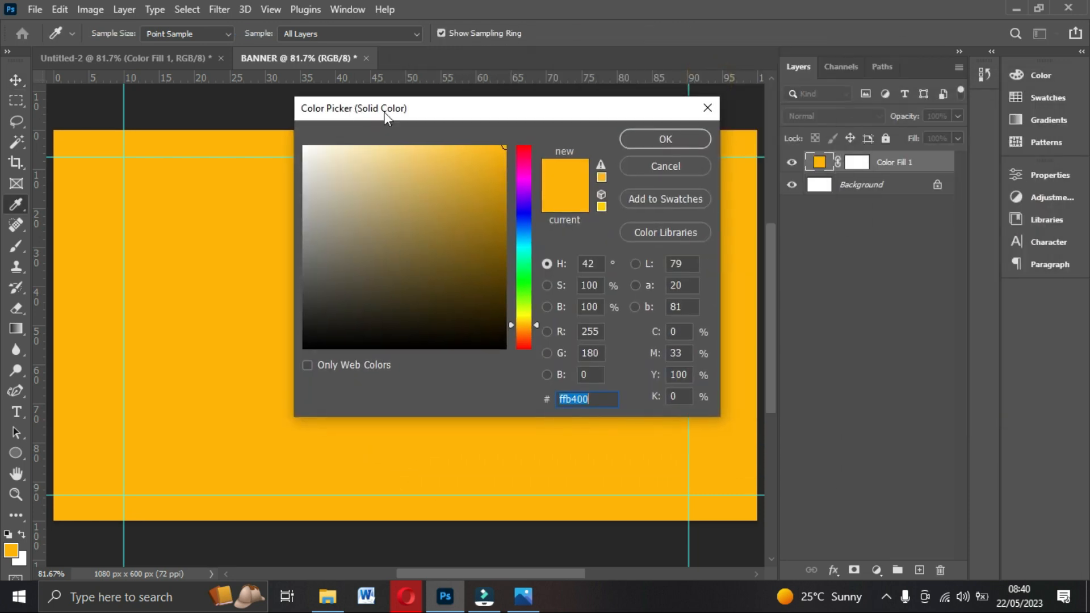
{"action": "left_click_drag", "start_coordinate": [499, 108], "coordinate": [747, 131]}
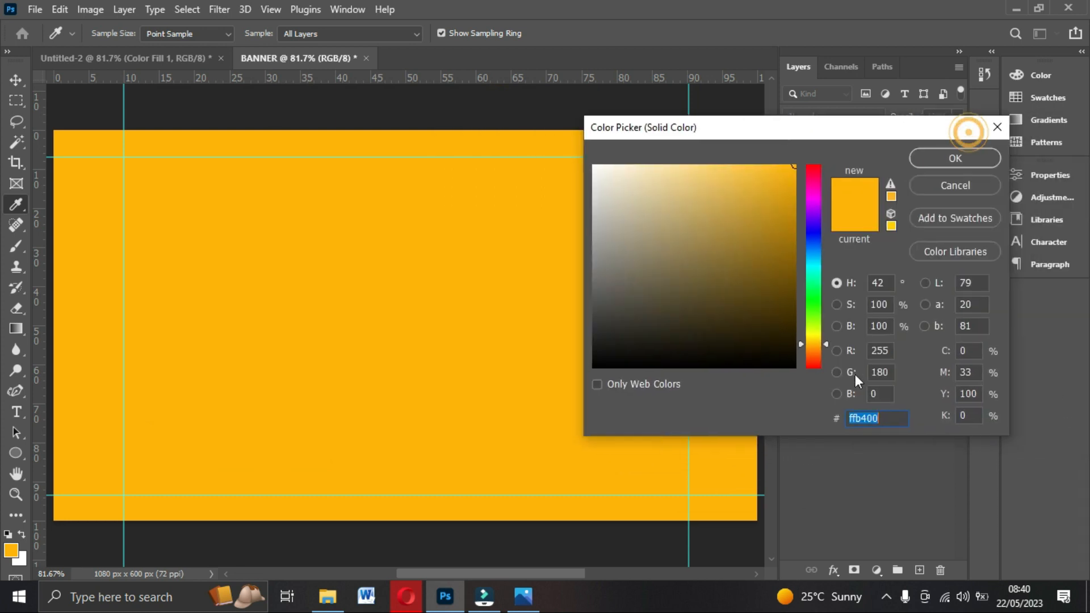
Replace hex ffb400 with teal 2b94af and confirm the fill colour.
{"action": "left_click_drag", "start_coordinate": [894, 420], "coordinate": [815, 419]}
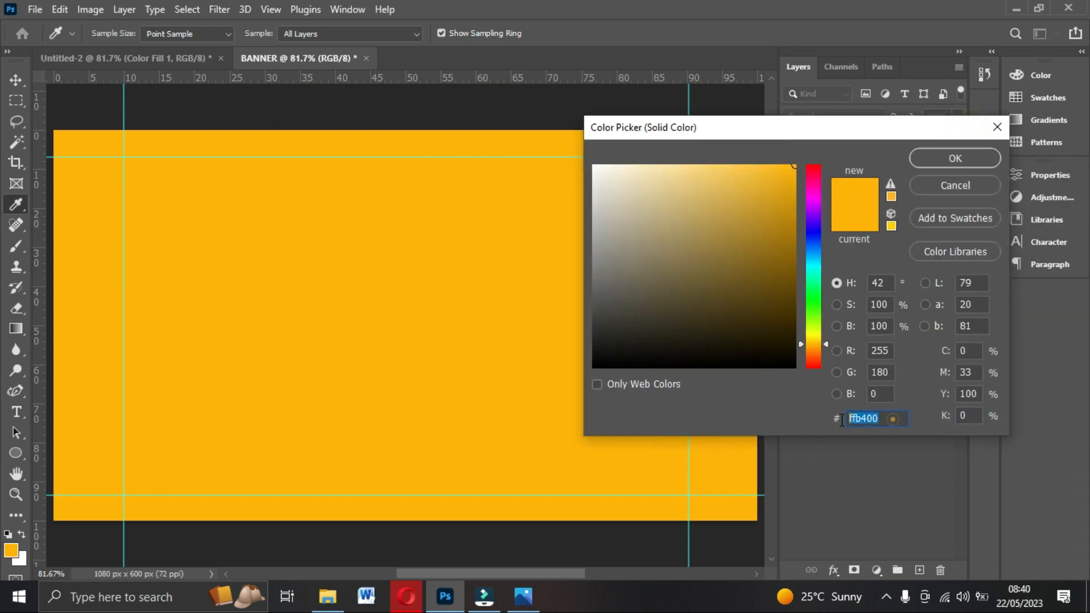
{"action": "left_click", "coordinate": [889, 420]}
{"action": "left_click", "coordinate": [886, 418]}
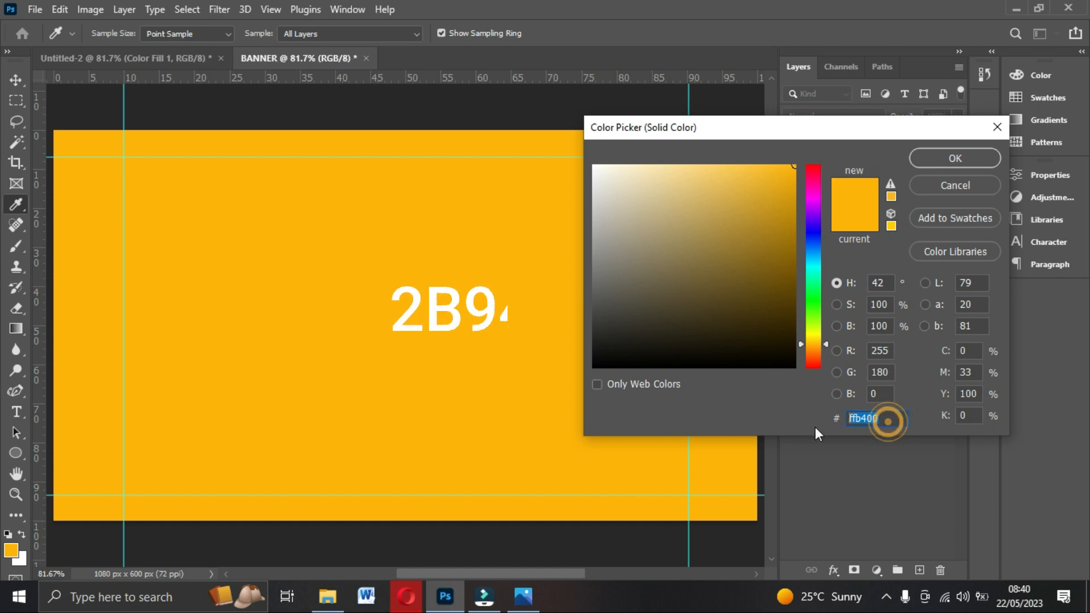
{"action": "double_click", "coordinate": [884, 418]}
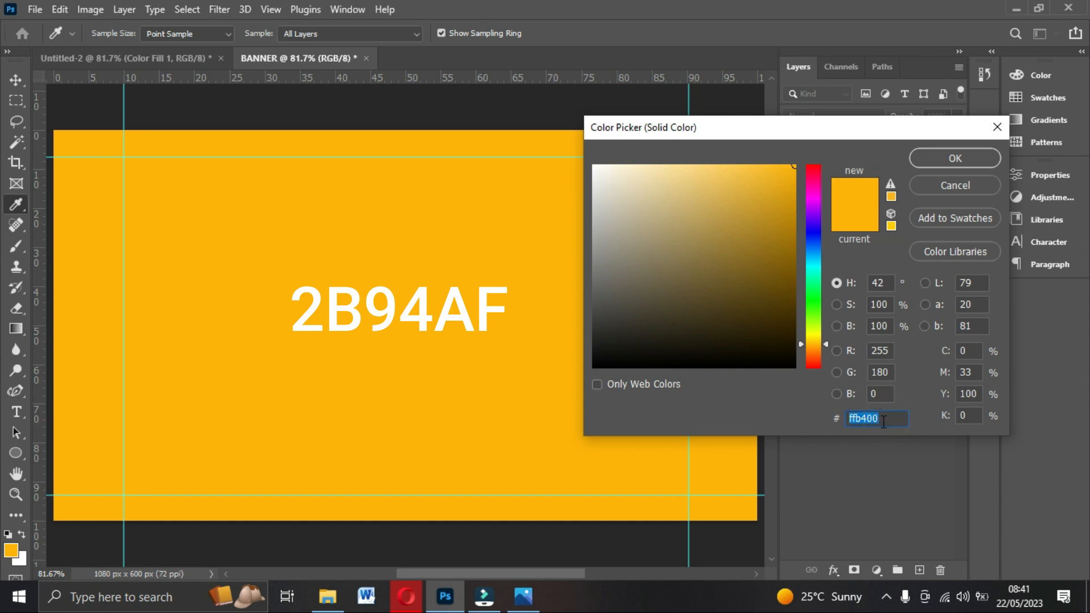
{"action": "left_click", "coordinate": [887, 419]}
{"action": "left_click_drag", "start_coordinate": [884, 420], "coordinate": [820, 420]}
{"action": "type", "text": "2B94AF"}
{"action": "left_click_drag", "start_coordinate": [700, 127], "coordinate": [758, 135]}
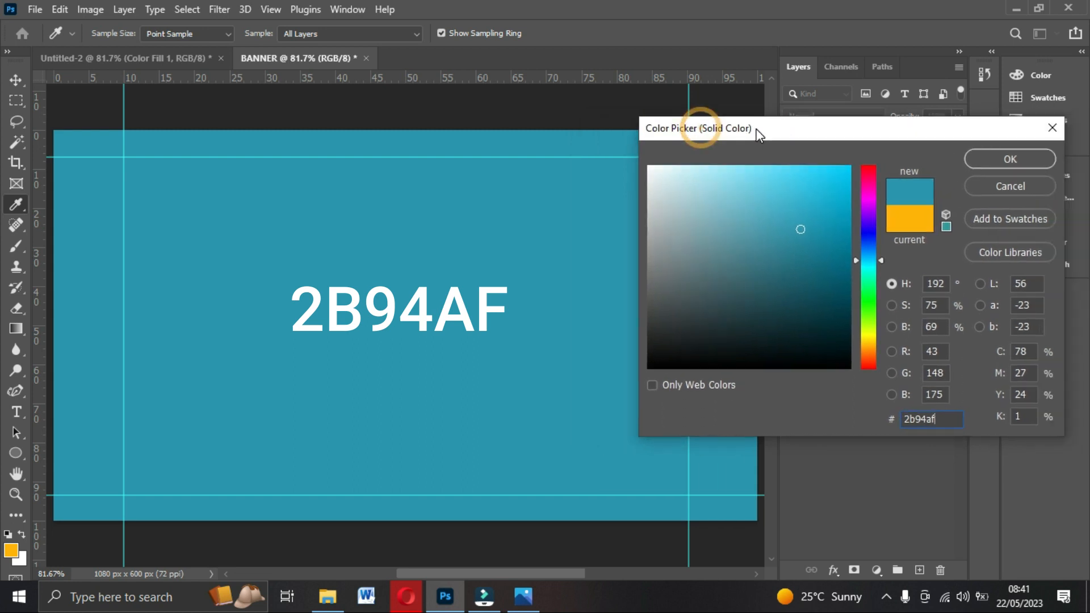
{"action": "left_click", "coordinate": [937, 419]}
{"action": "double_click", "coordinate": [937, 419]}
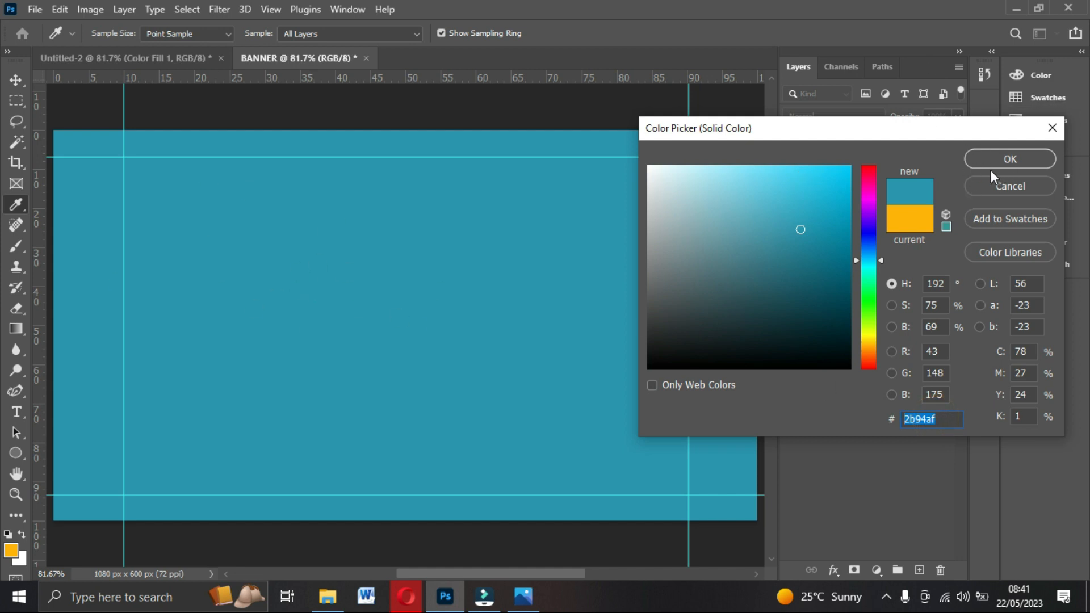
{"action": "left_click", "coordinate": [1010, 159]}
{"action": "key", "text": "v"}
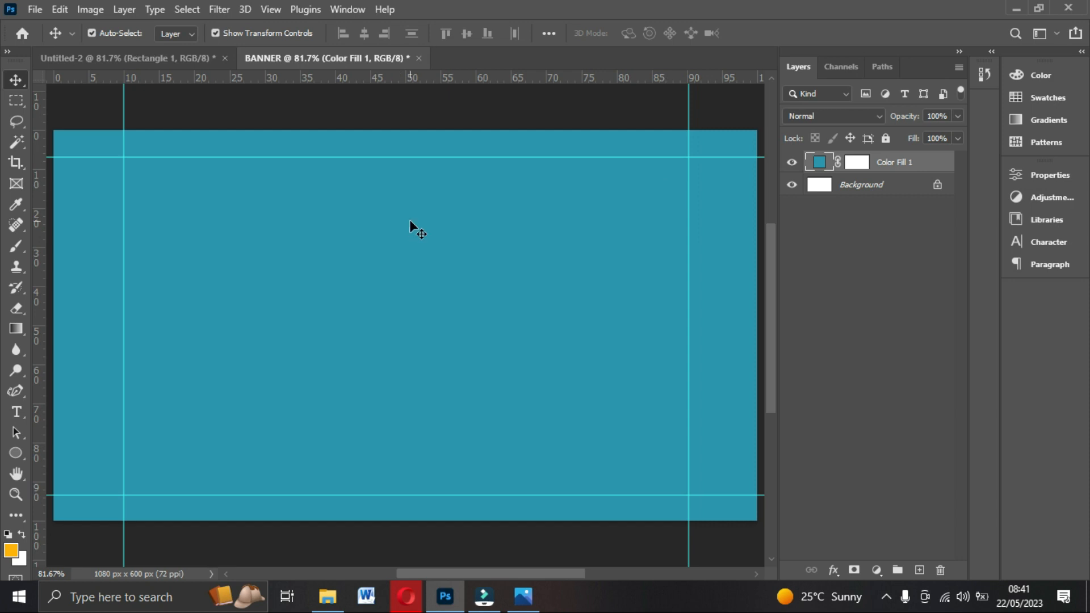
{"action": "key", "text": "ctrl+minus"}
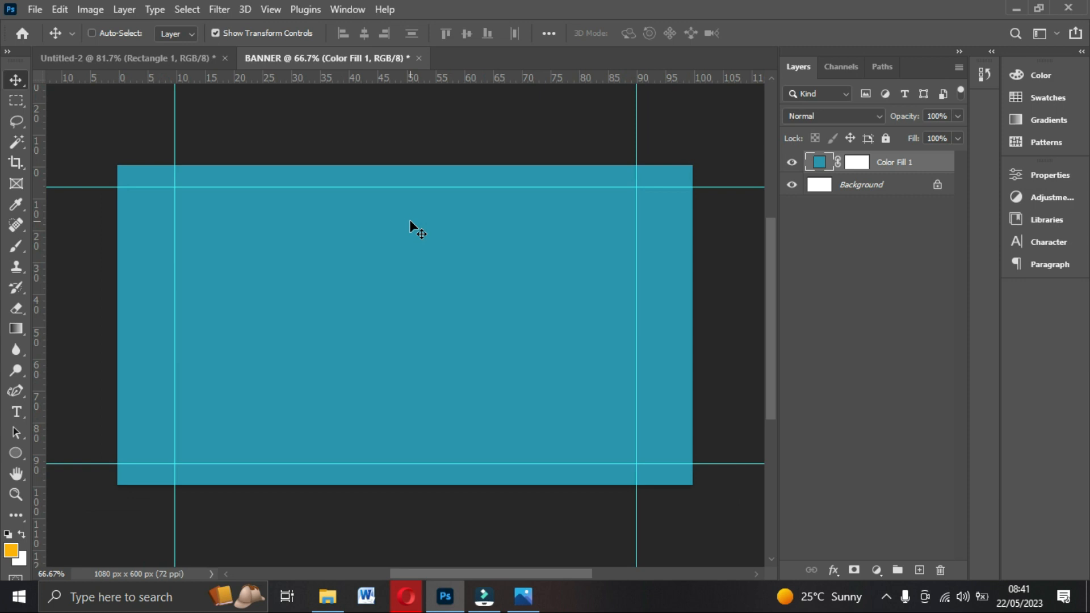
Draw a tall white rectangle over the banner's right side and nudge it slightly left and up.
{"action": "left_click", "coordinate": [14, 452]}
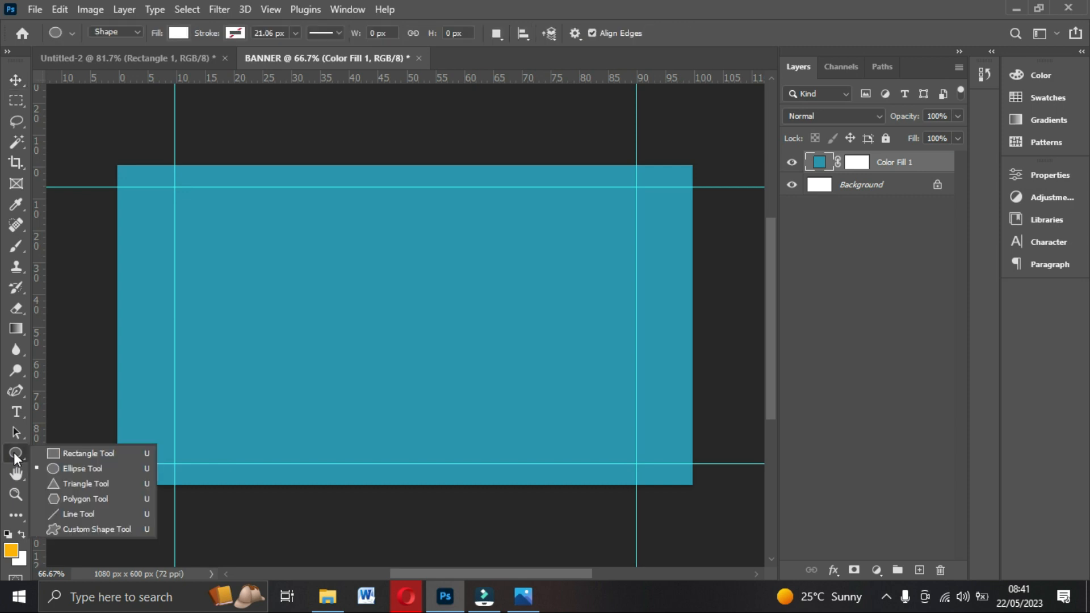
{"action": "left_click", "coordinate": [77, 454]}
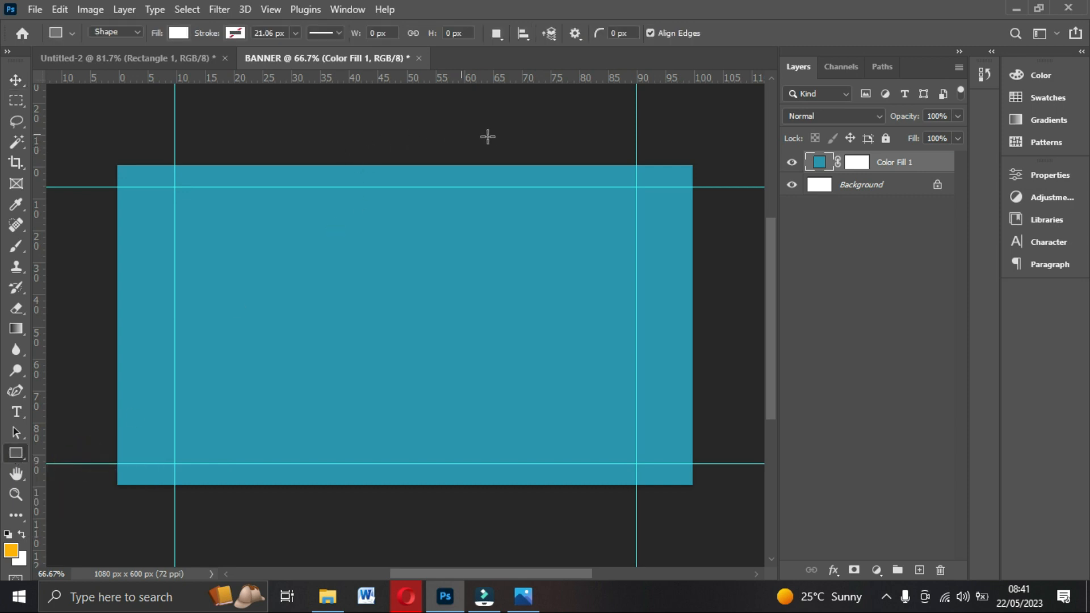
{"action": "left_click_drag", "start_coordinate": [504, 135], "coordinate": [732, 543]}
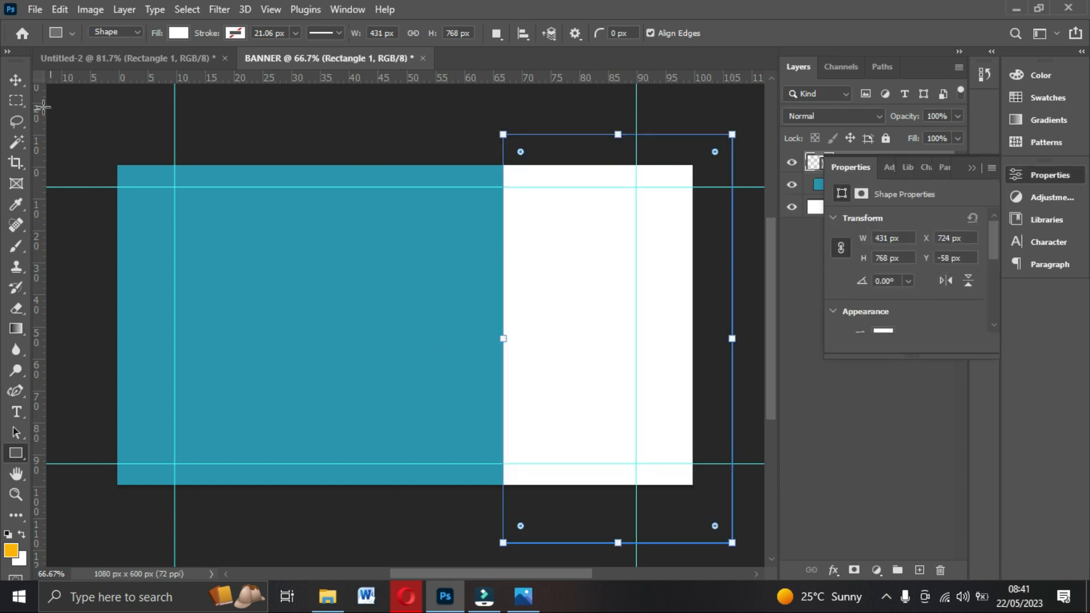
{"action": "left_click", "coordinate": [16, 82]}
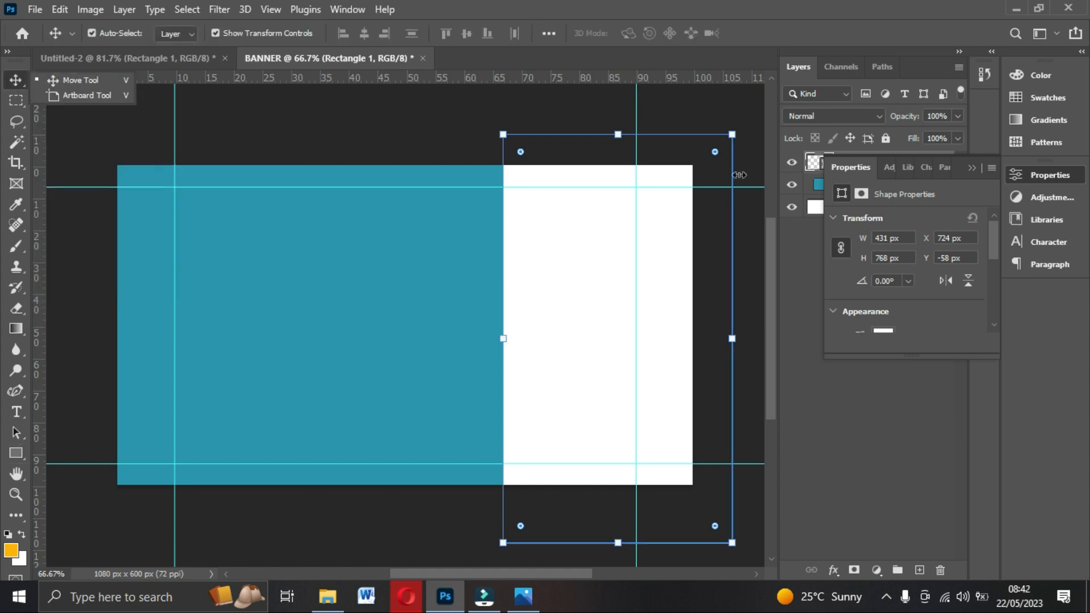
{"action": "mouse_move", "coordinate": [619, 321]}
{"action": "left_mouse_down"}
{"action": "mouse_move", "coordinate": [581, 311]}
{"action": "mouse_move", "coordinate": [607, 316]}
{"action": "left_mouse_up"}
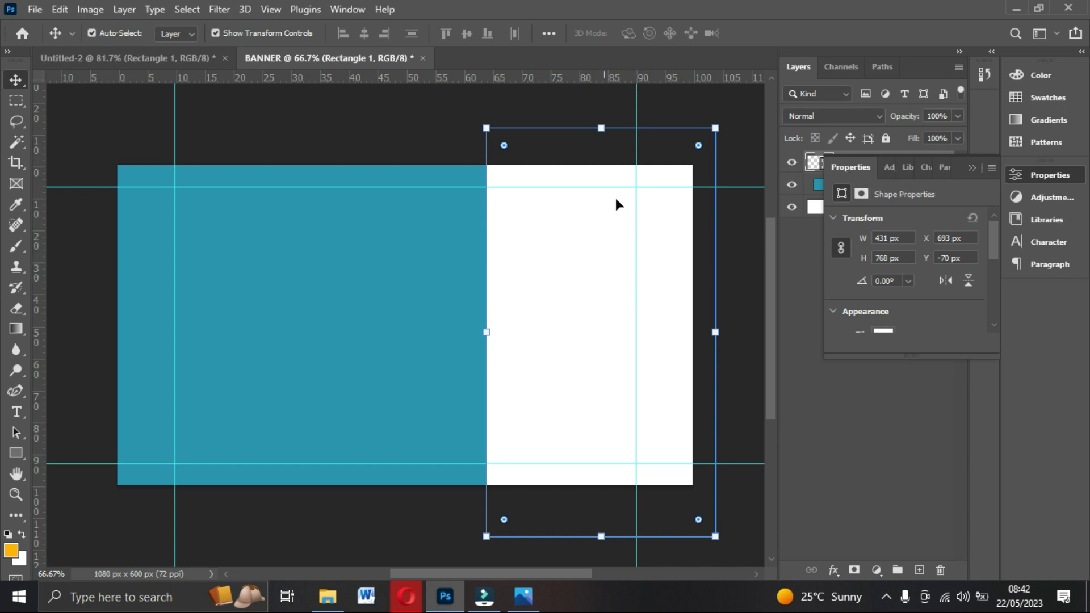
{"action": "left_click", "coordinate": [972, 168]}
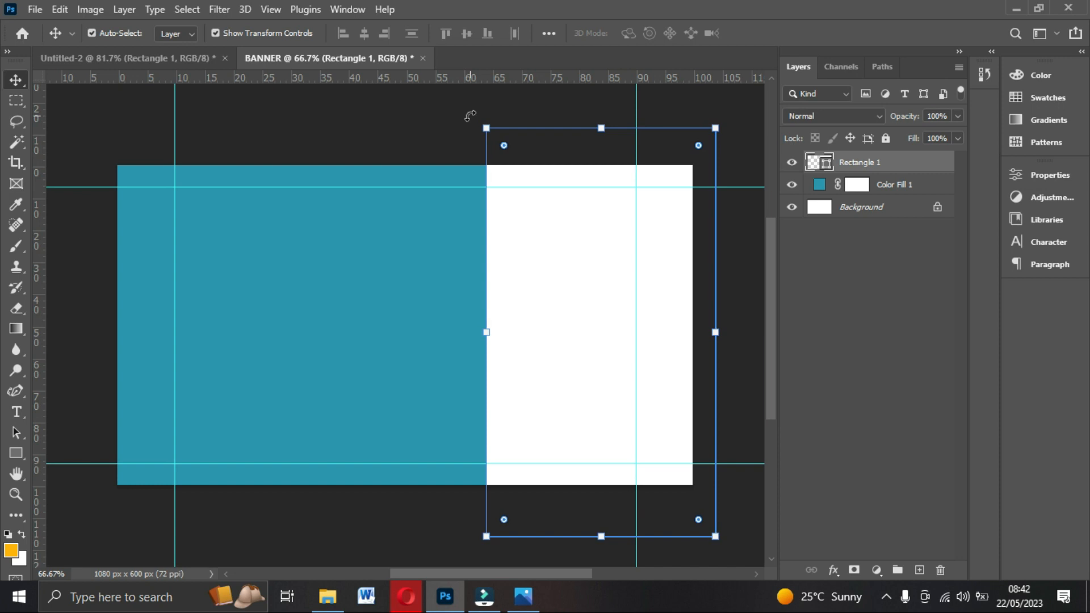
Rotate Rectangle 1 to about 12.38°, shift it down and right, and commit the transform.
{"action": "key", "text": "ctrl+plus"}
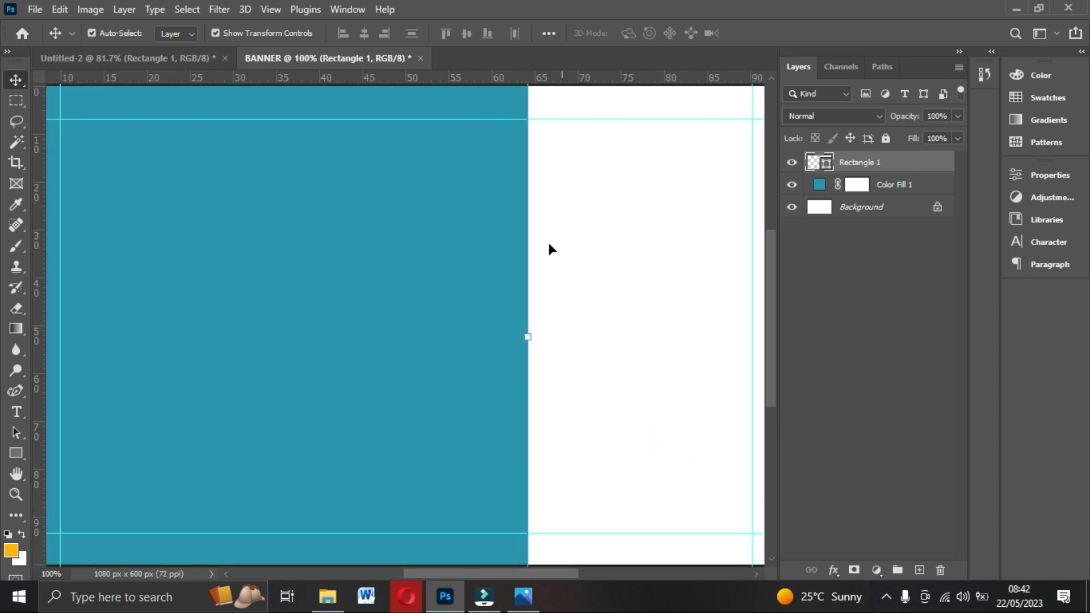
{"action": "scroll", "coordinate": [548, 267], "scroll_direction": "up", "scroll_amount": 1}
{"action": "scroll", "coordinate": [548, 294], "scroll_direction": "up", "scroll_amount": 1}
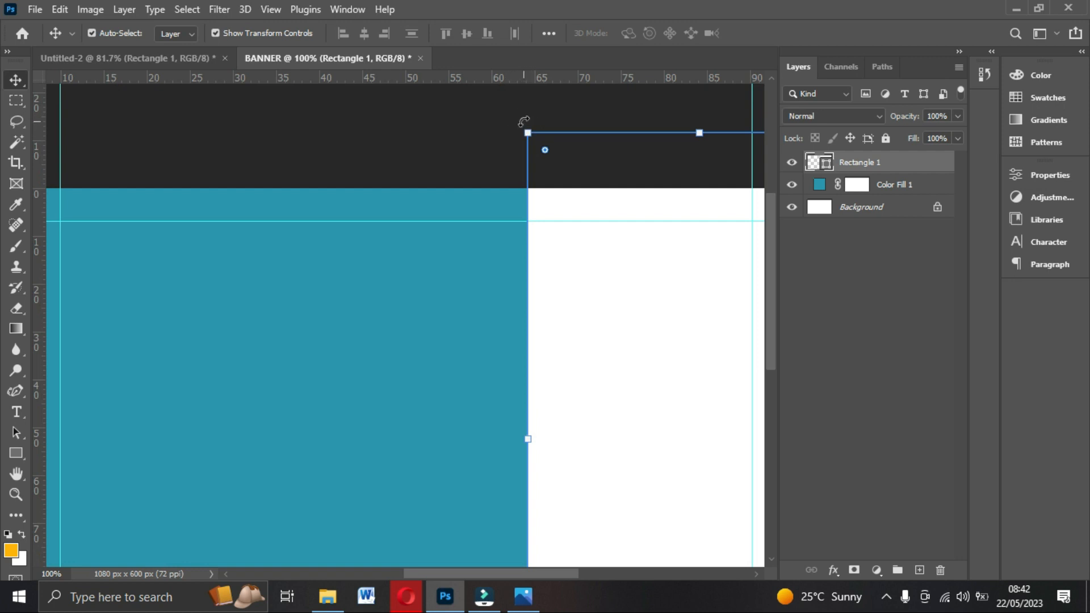
{"action": "left_click_drag", "start_coordinate": [523, 121], "coordinate": [586, 112]}
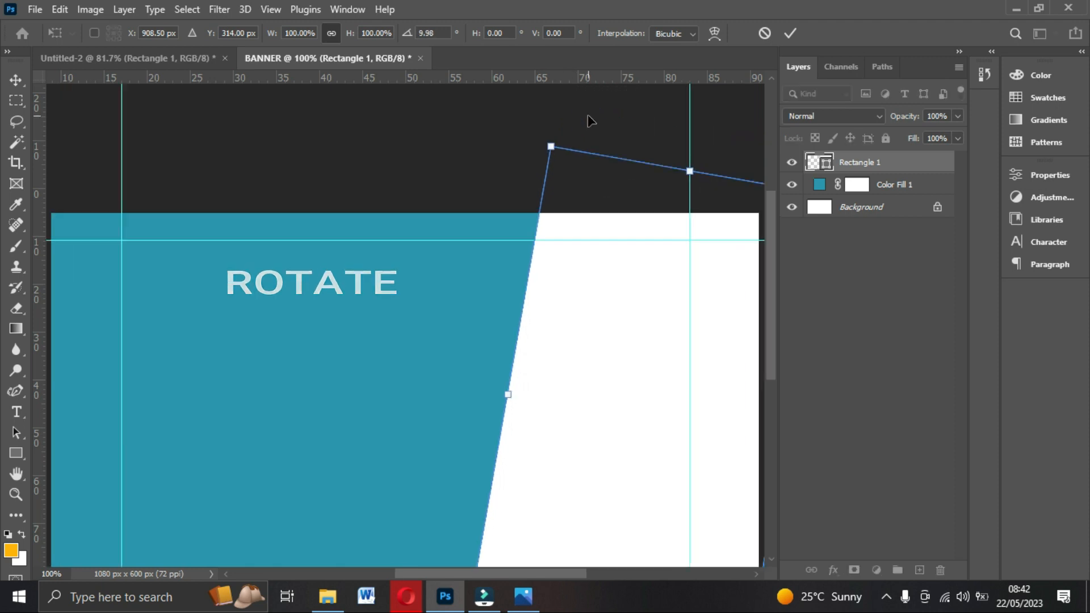
{"action": "key", "text": "ctrl+minus"}
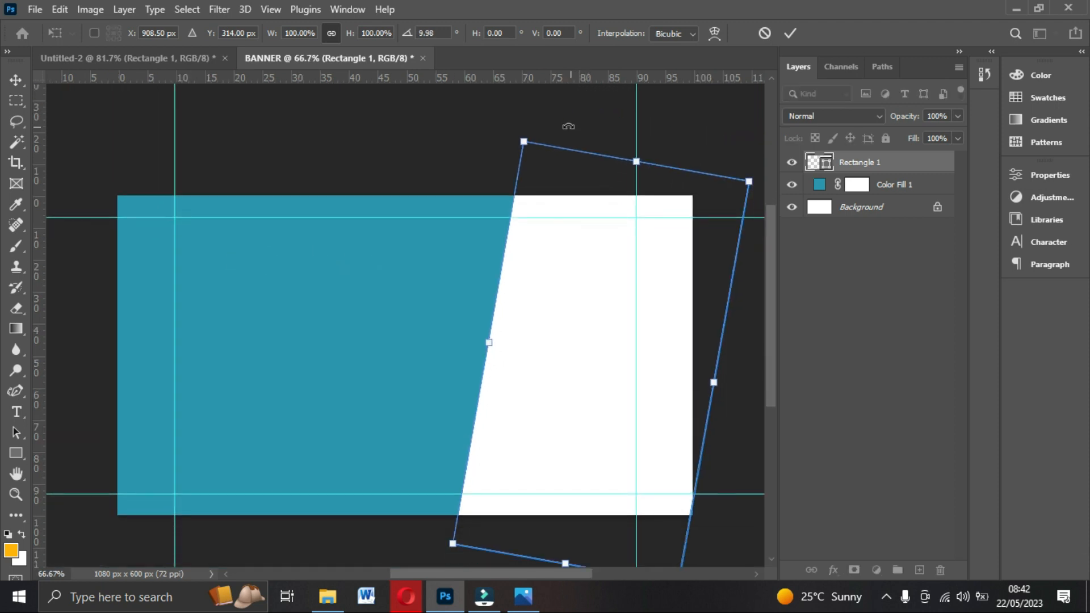
{"action": "left_click_drag", "start_coordinate": [529, 126], "coordinate": [536, 122]}
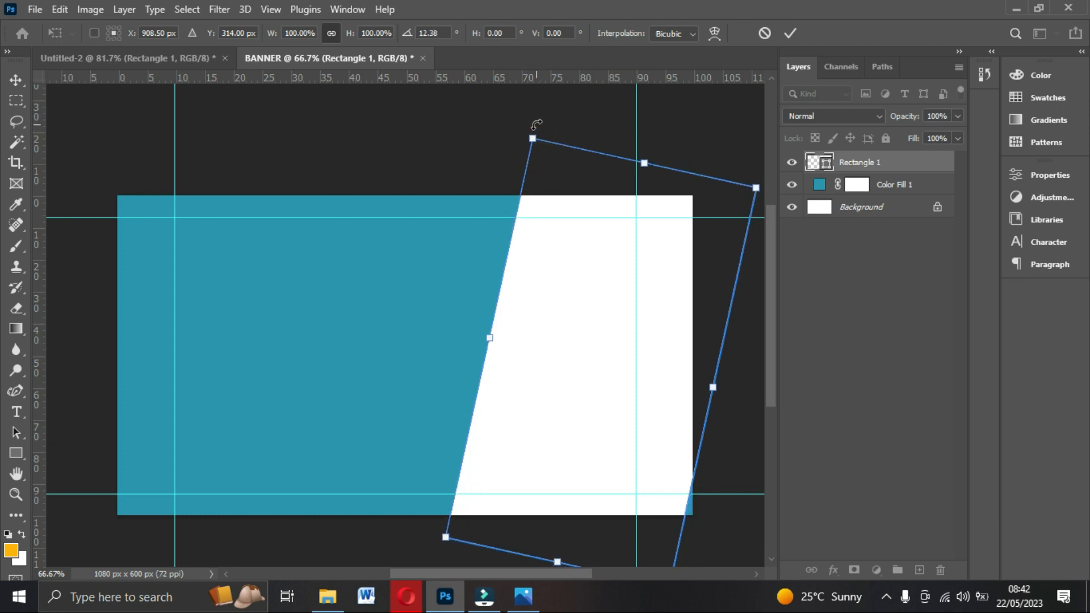
{"action": "left_click_drag", "start_coordinate": [571, 292], "coordinate": [579, 298]}
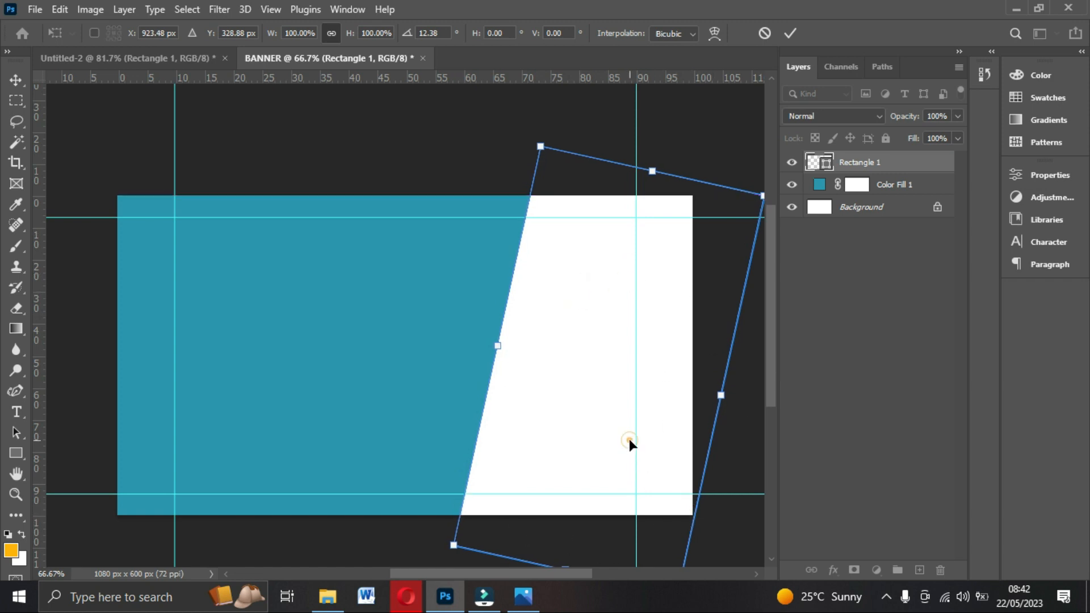
{"action": "left_click_drag", "start_coordinate": [615, 427], "coordinate": [618, 424]}
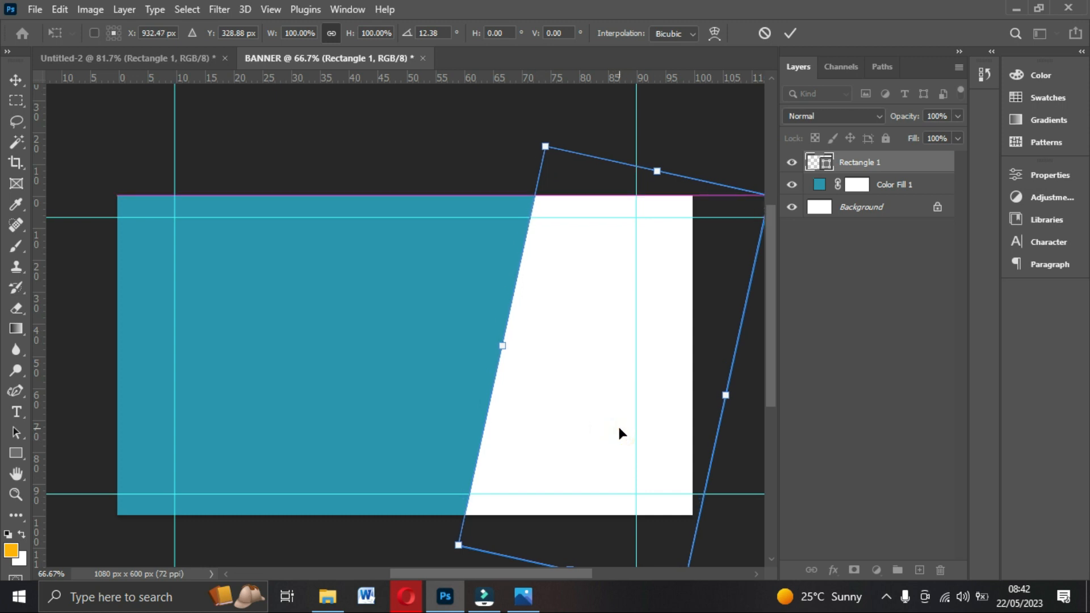
{"action": "left_click", "coordinate": [790, 33]}
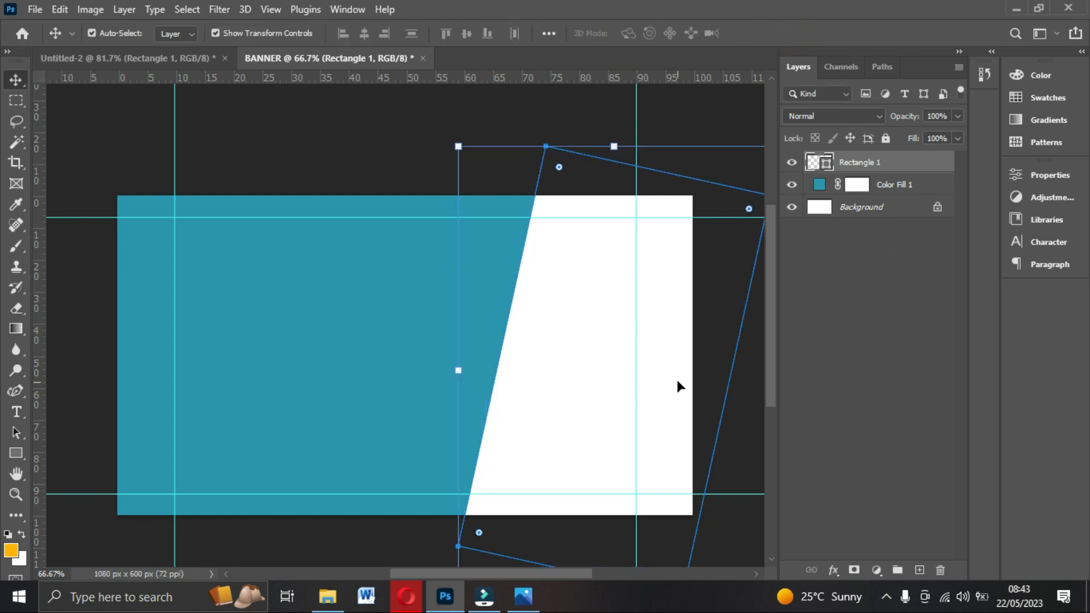
Recolour the slanted rectangle's fill to light sky blue #78c8e9, then deselect it.
{"action": "double_click", "coordinate": [814, 164]}
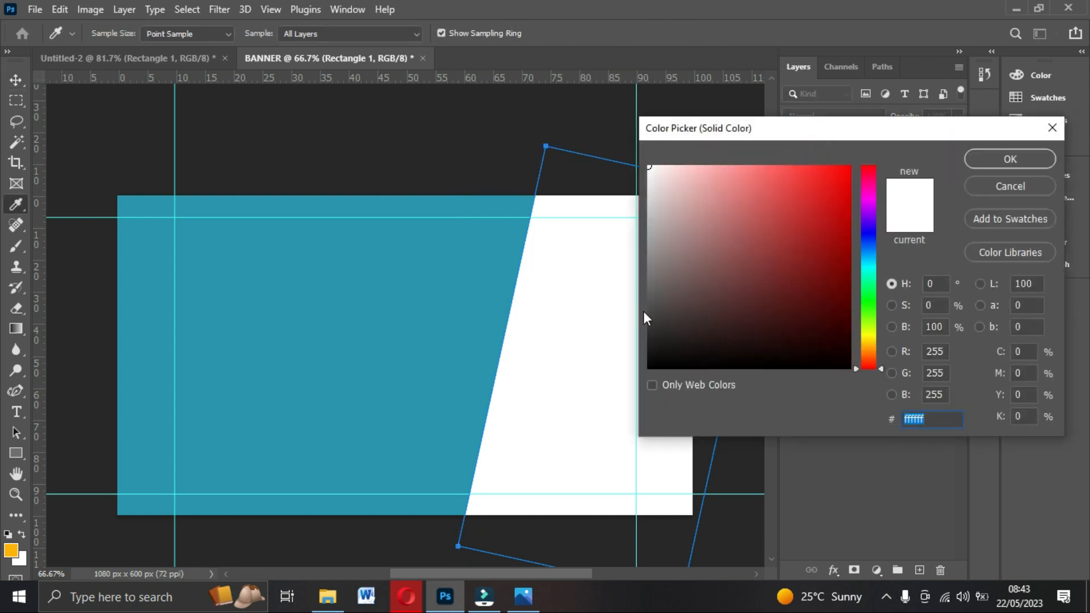
{"action": "left_click_drag", "start_coordinate": [937, 419], "coordinate": [831, 422]}
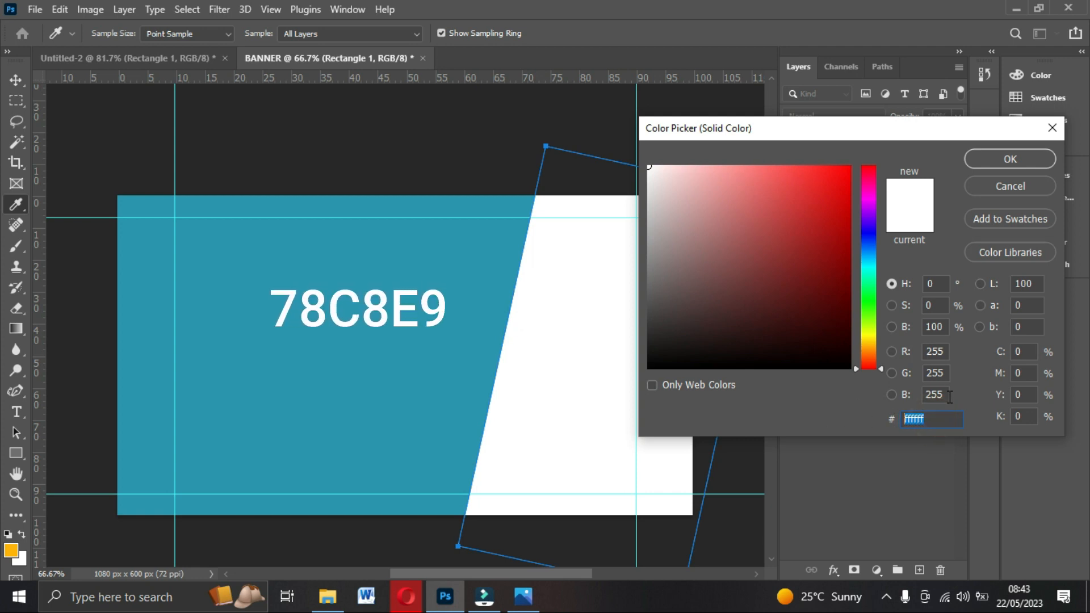
{"action": "type", "text": "78c8e9"}
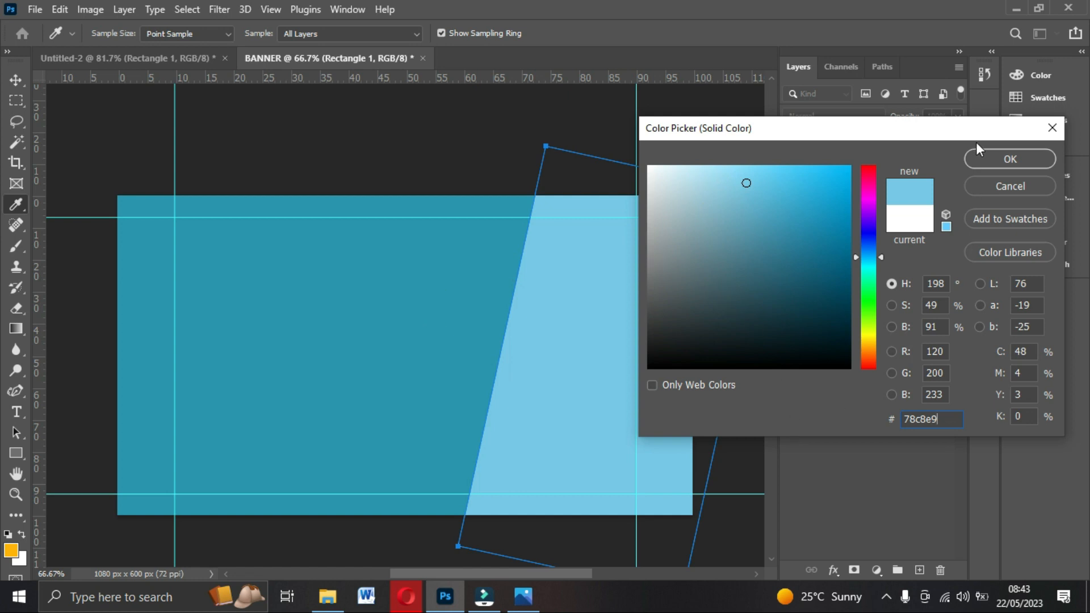
{"action": "left_click", "coordinate": [995, 157]}
{"action": "left_click", "coordinate": [406, 136]}
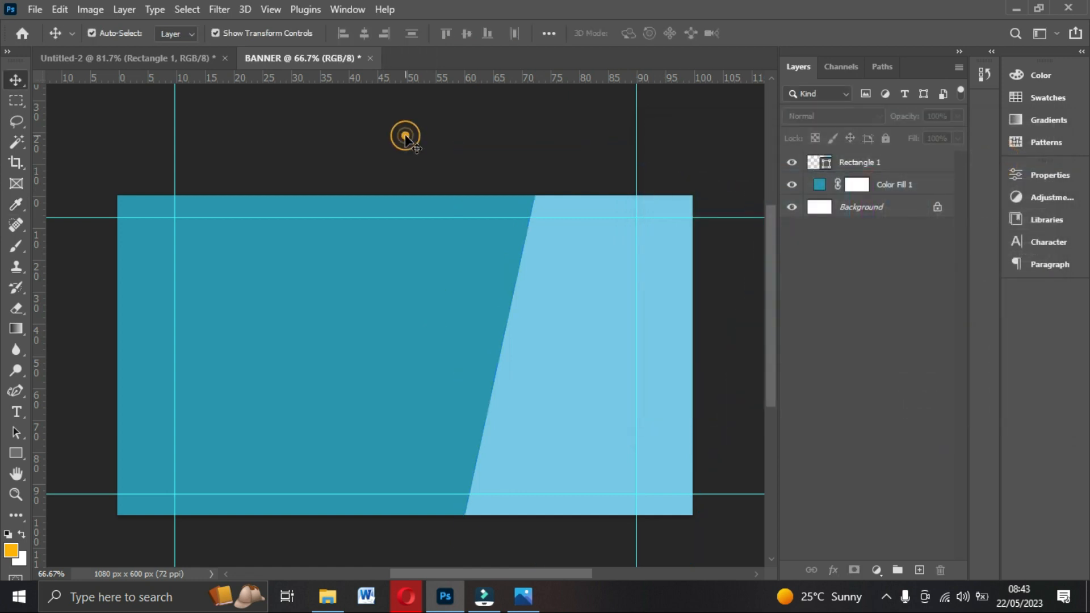
{"action": "scroll", "coordinate": [406, 139], "scroll_direction": "down", "scroll_amount": 1}
{"action": "scroll", "coordinate": [405, 137], "scroll_direction": "down", "scroll_amount": 2}
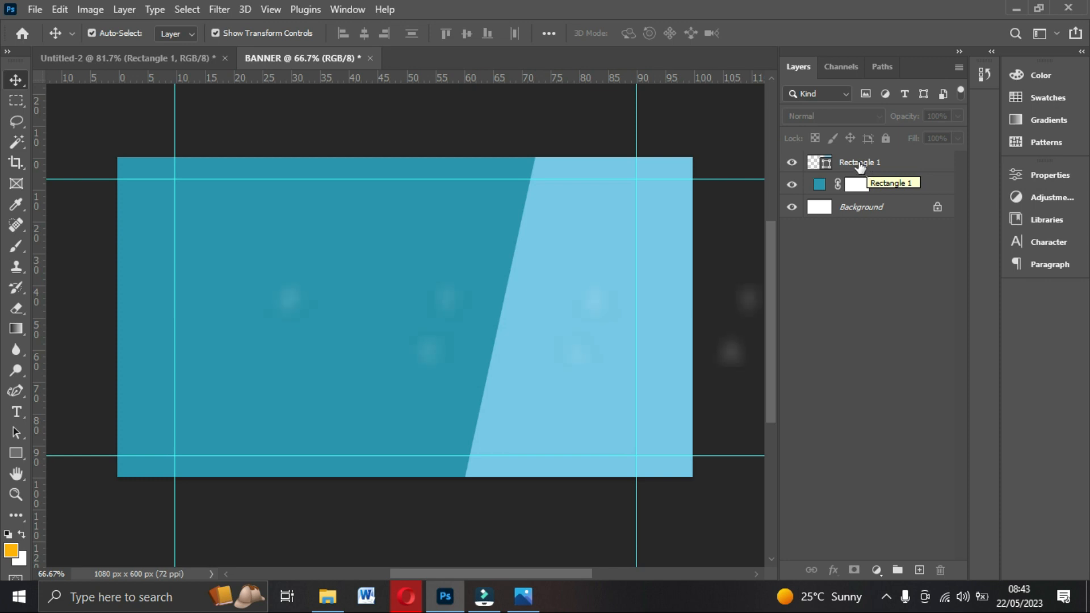
Group Rectangle 1 and Color Fill 1 into a group named BACKGROUNDS.
{"action": "left_click", "coordinate": [867, 170]}
{"action": "left_click", "coordinate": [891, 189], "text": "ctrl"}
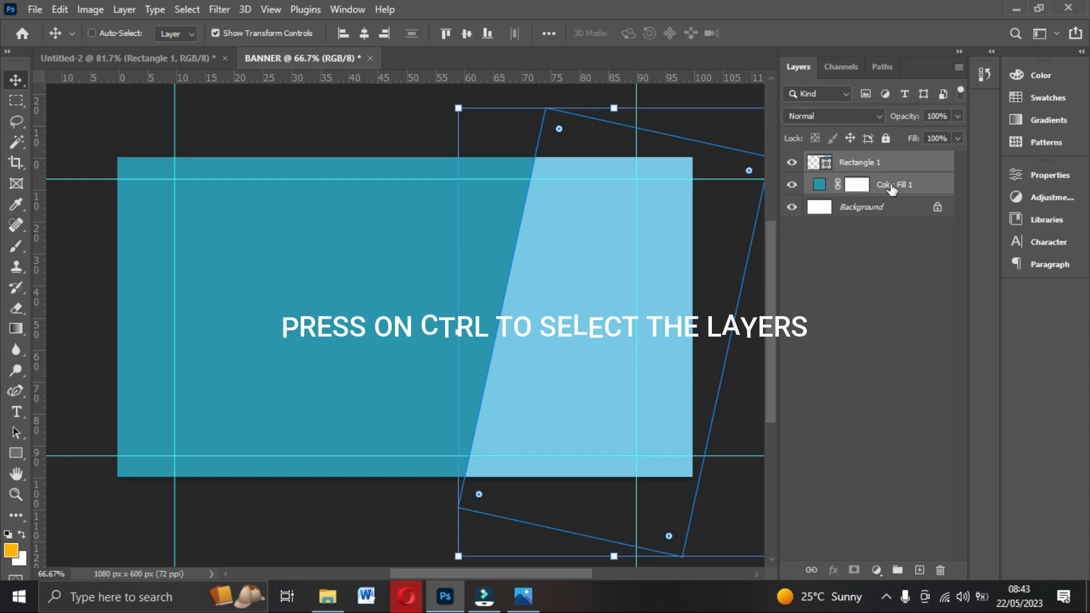
{"action": "key", "text": "ctrl"}
{"action": "key", "text": "ctrl+g"}
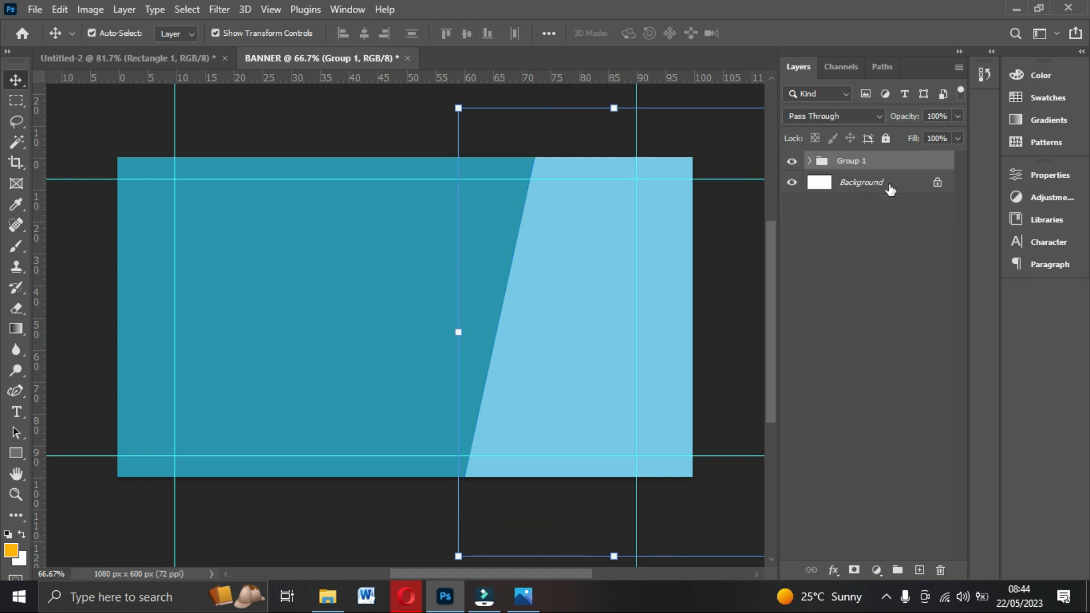
{"action": "double_click", "coordinate": [850, 161]}
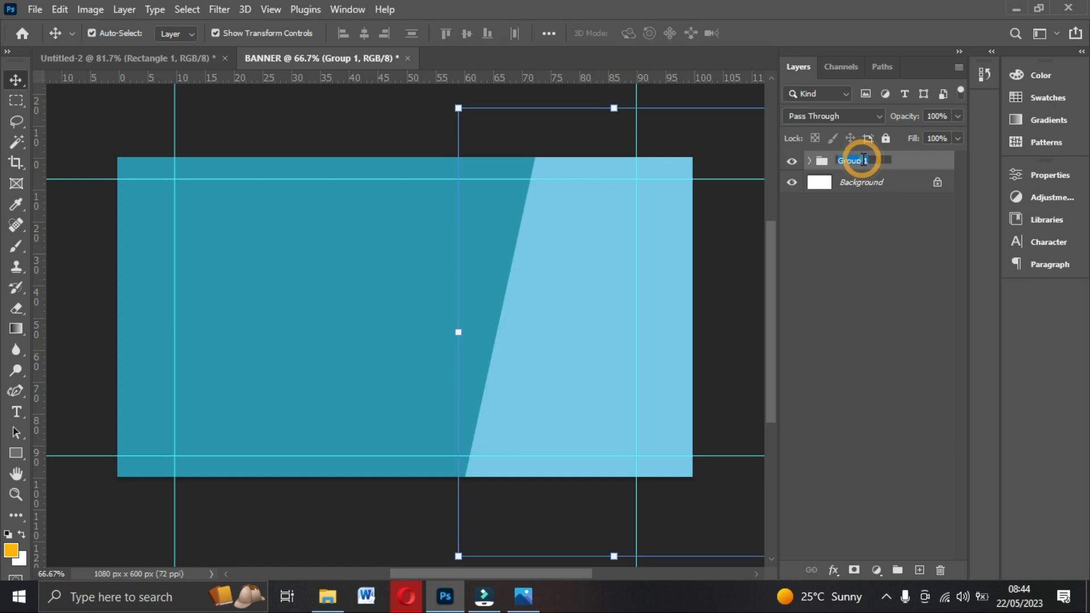
{"action": "type", "text": "BACKGROU"}
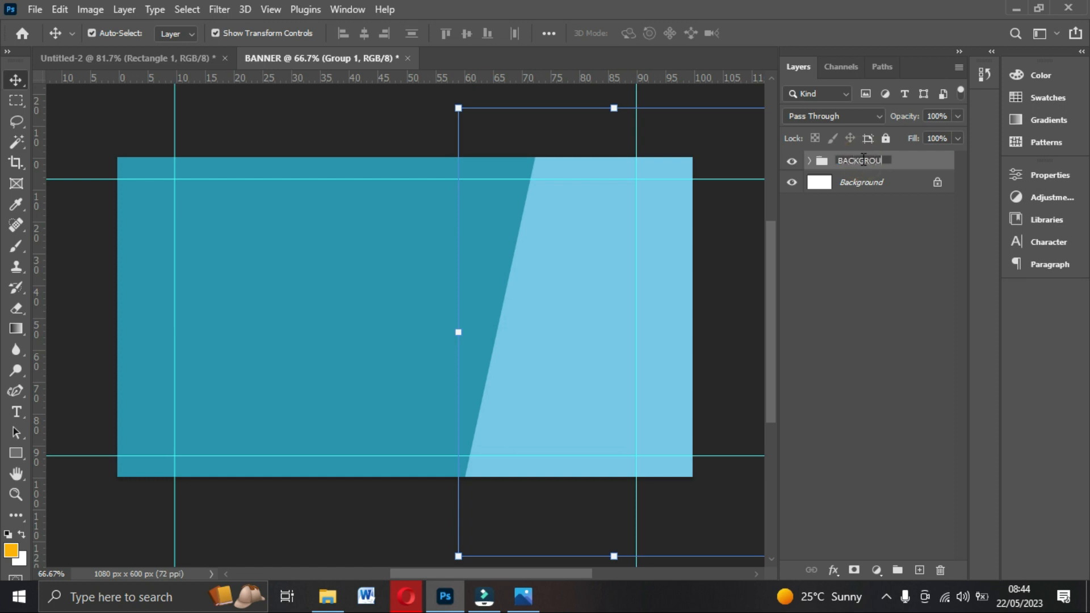
{"action": "type", "text": "NDS"}
{"action": "left_click", "coordinate": [944, 162]}
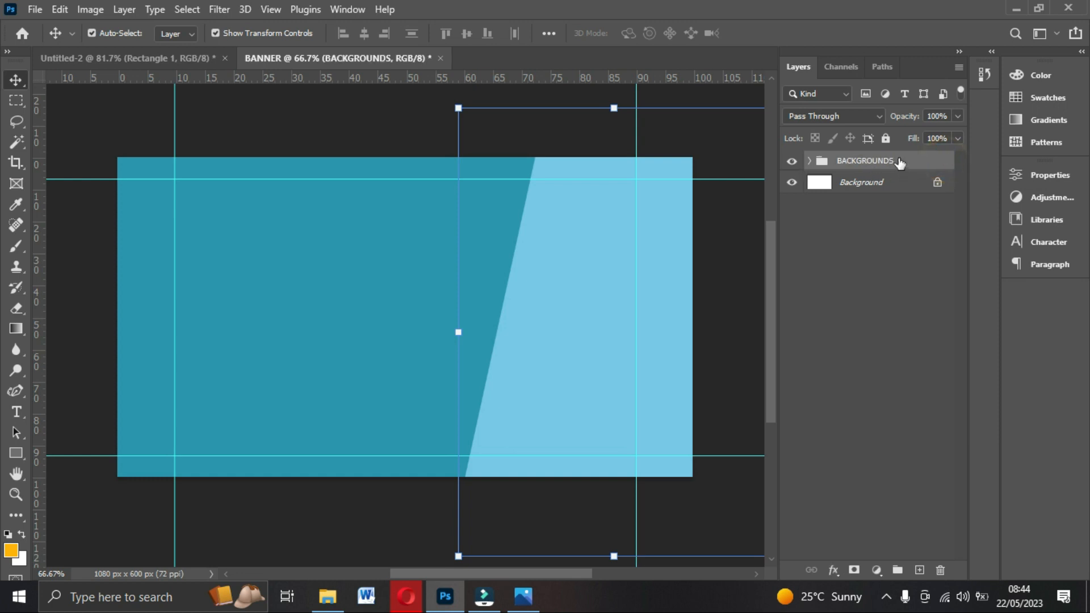
Lock BACKGROUNDS, confirm the background no longer moves, then unlock the group.
{"action": "left_click", "coordinate": [886, 138]}
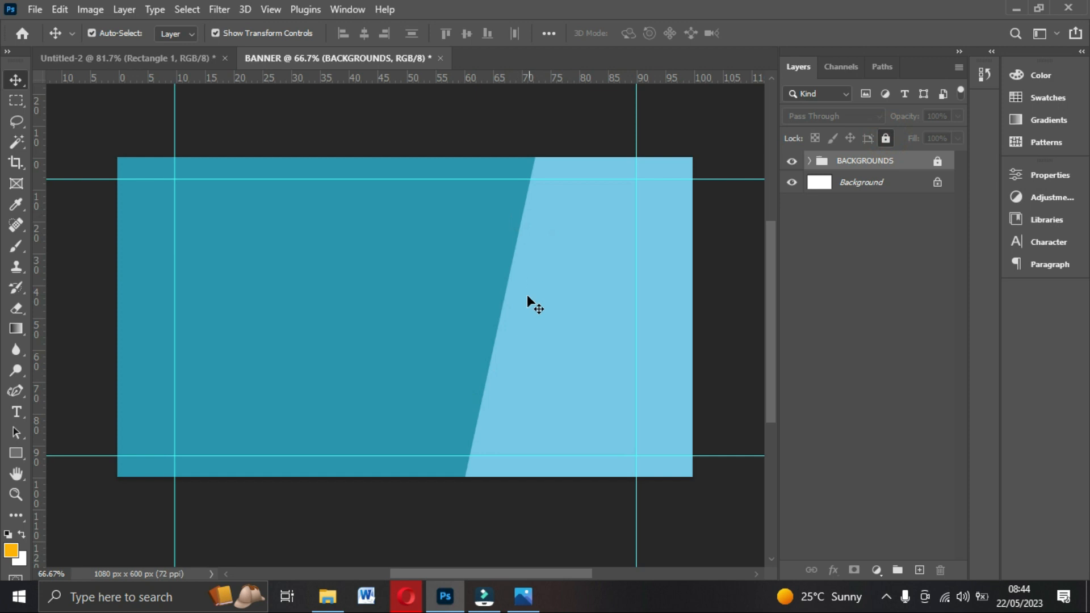
{"action": "left_click_drag", "start_coordinate": [577, 332], "coordinate": [474, 334]}
{"action": "mouse_move", "coordinate": [420, 263]}
{"action": "left_mouse_down"}
{"action": "mouse_move", "coordinate": [243, 258]}
{"action": "mouse_move", "coordinate": [618, 301]}
{"action": "left_mouse_up"}
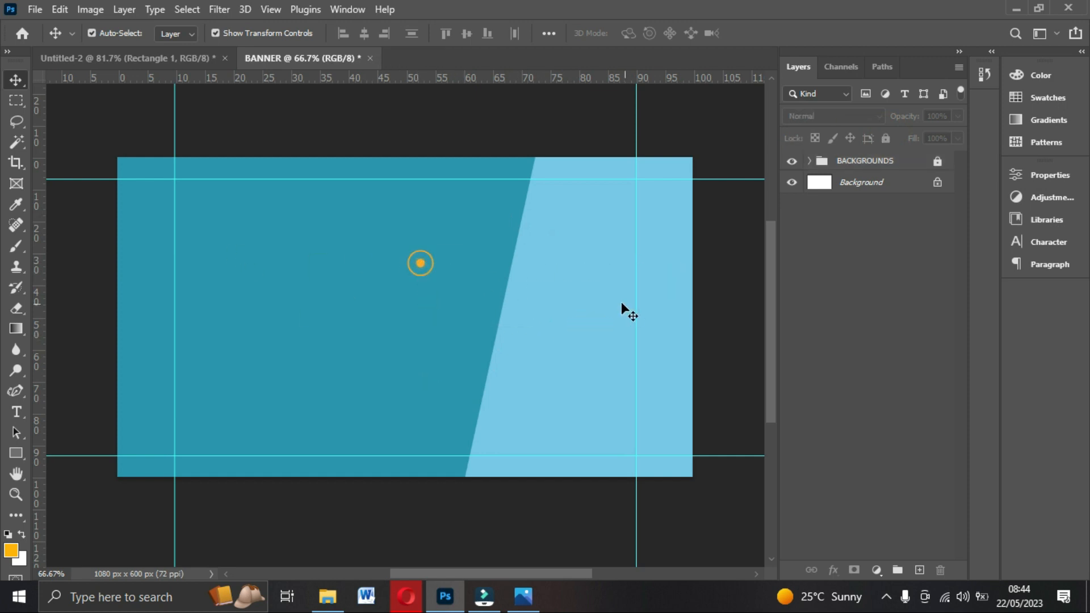
{"action": "left_click", "coordinate": [809, 161]}
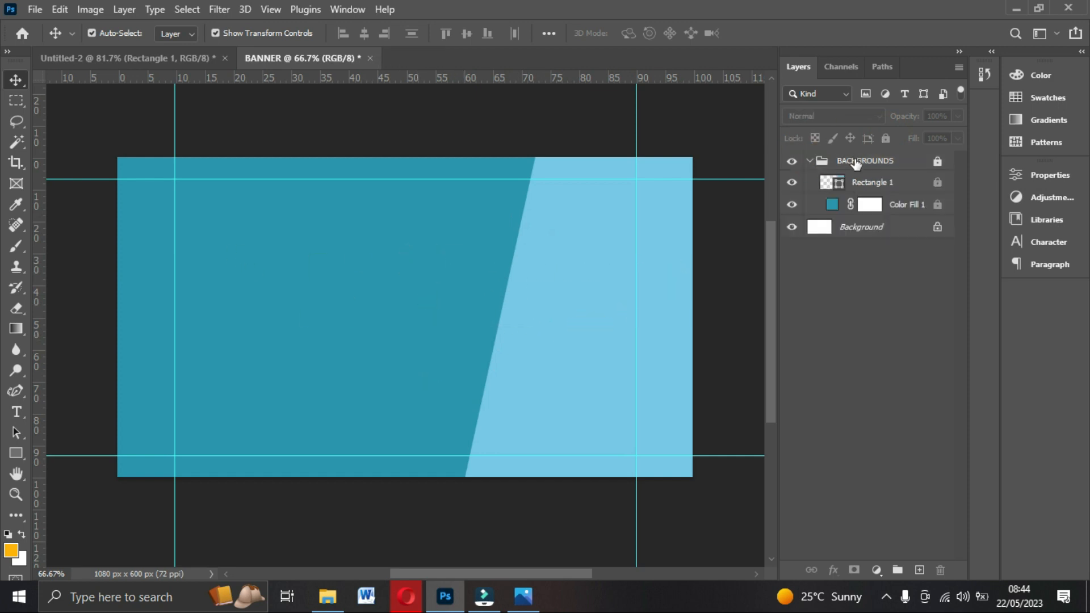
{"action": "left_click", "coordinate": [856, 161]}
{"action": "left_click", "coordinate": [885, 138]}
Test-move Rectangle 1, undo it, relock BACKGROUNDS and bring up the reference banner.
{"action": "left_click", "coordinate": [510, 276]}
{"action": "left_click_drag", "start_coordinate": [509, 276], "coordinate": [566, 275]}
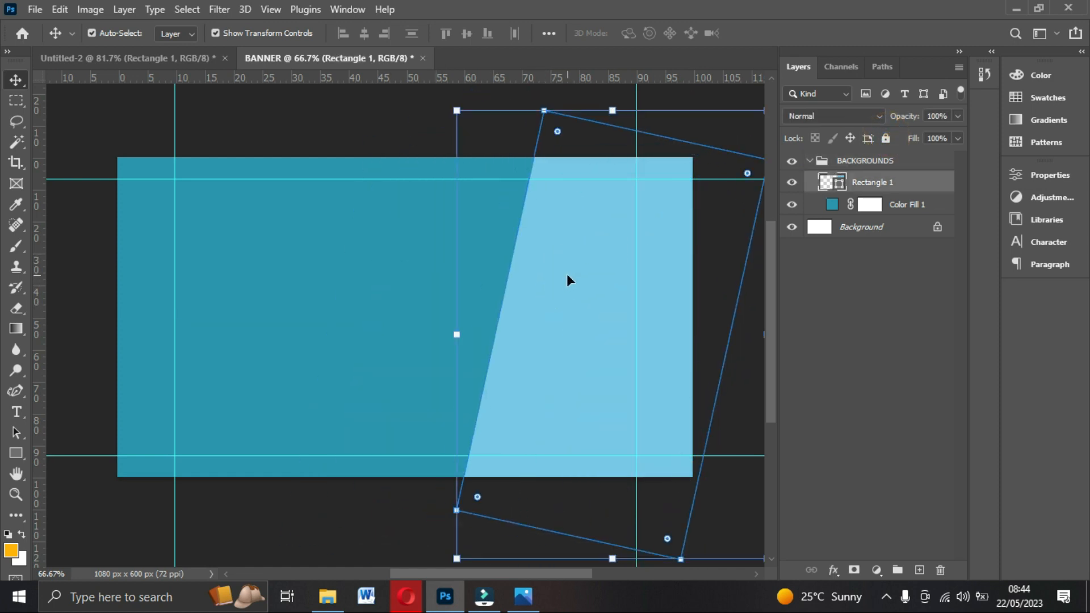
{"action": "key", "text": "ctrl+z"}
{"action": "left_click", "coordinate": [815, 166]}
{"action": "left_click", "coordinate": [810, 161]}
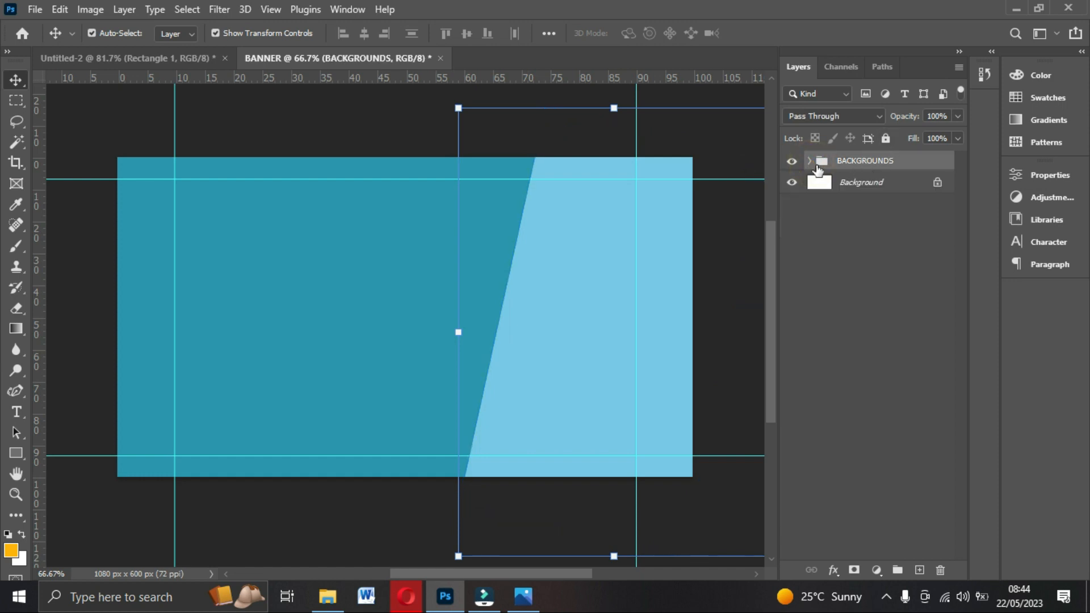
{"action": "left_click", "coordinate": [886, 138]}
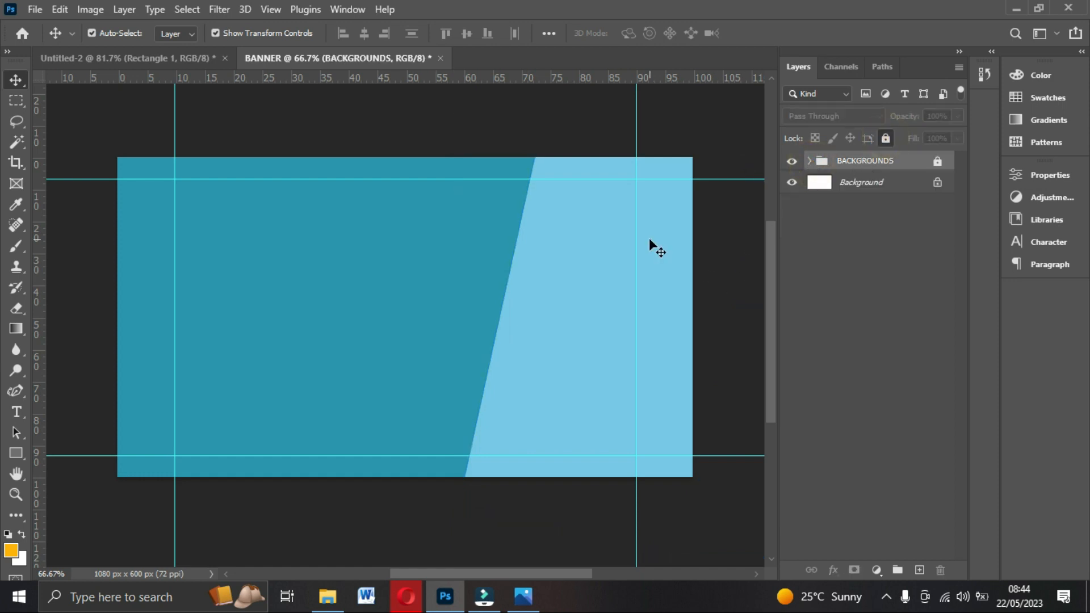
{"action": "left_click", "coordinate": [523, 596]}
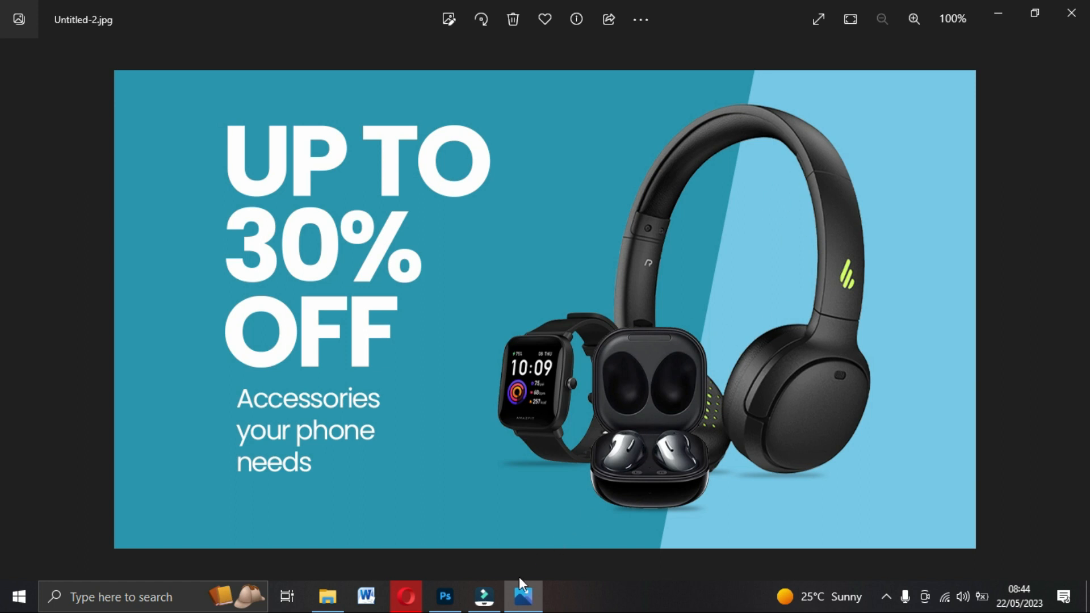
Go back from the reference image to the BANNER document in Photoshop.
{"action": "left_click", "coordinate": [445, 596]}
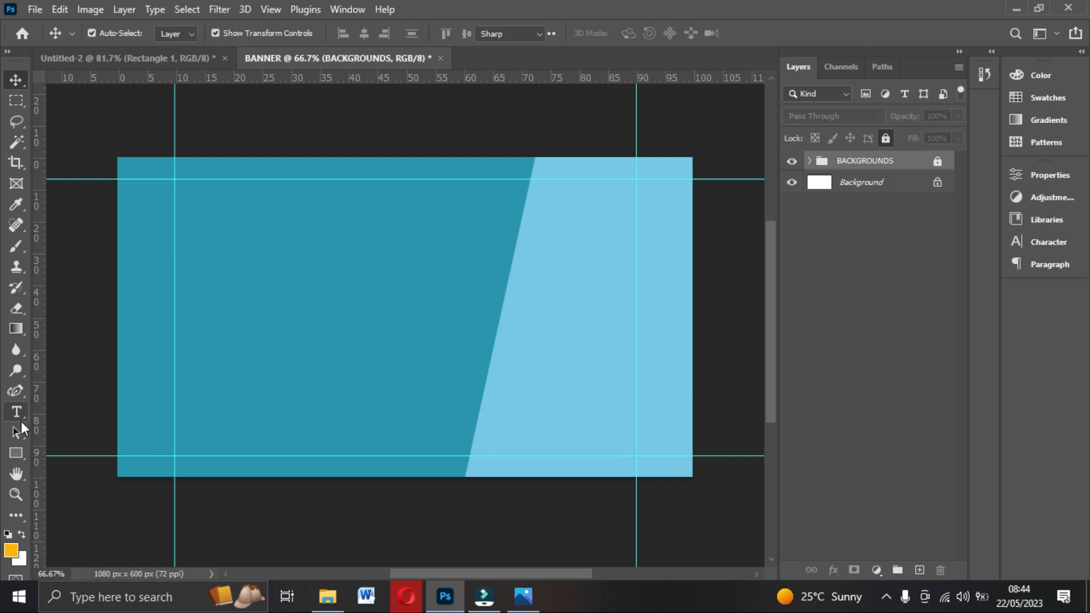
Choose the Horizontal Type Tool with Poppins Bold at 30 pt.
{"action": "left_click", "coordinate": [16, 414]}
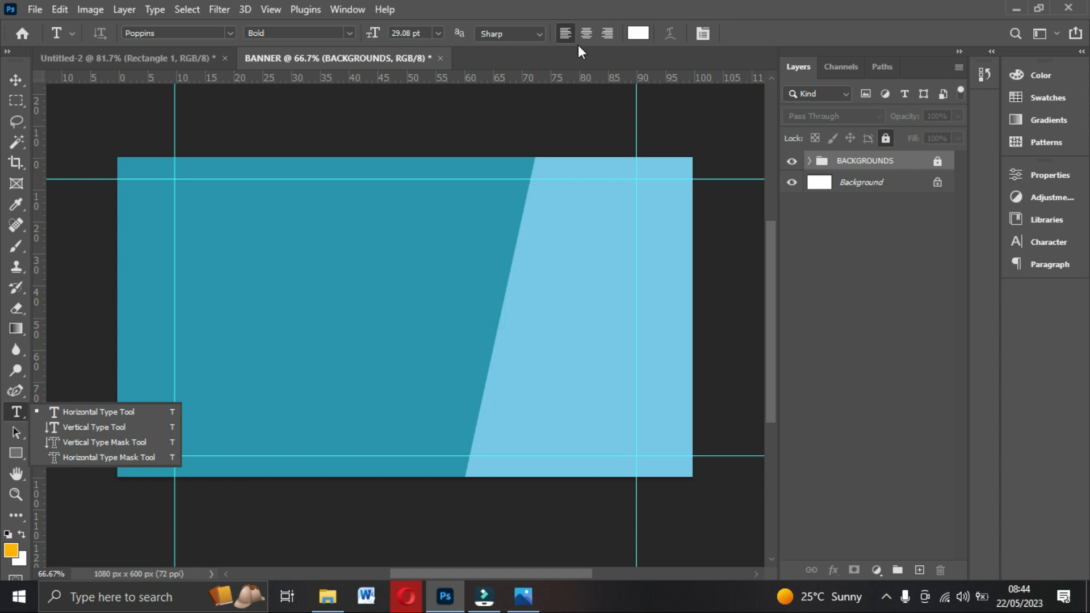
{"action": "left_click", "coordinate": [226, 34]}
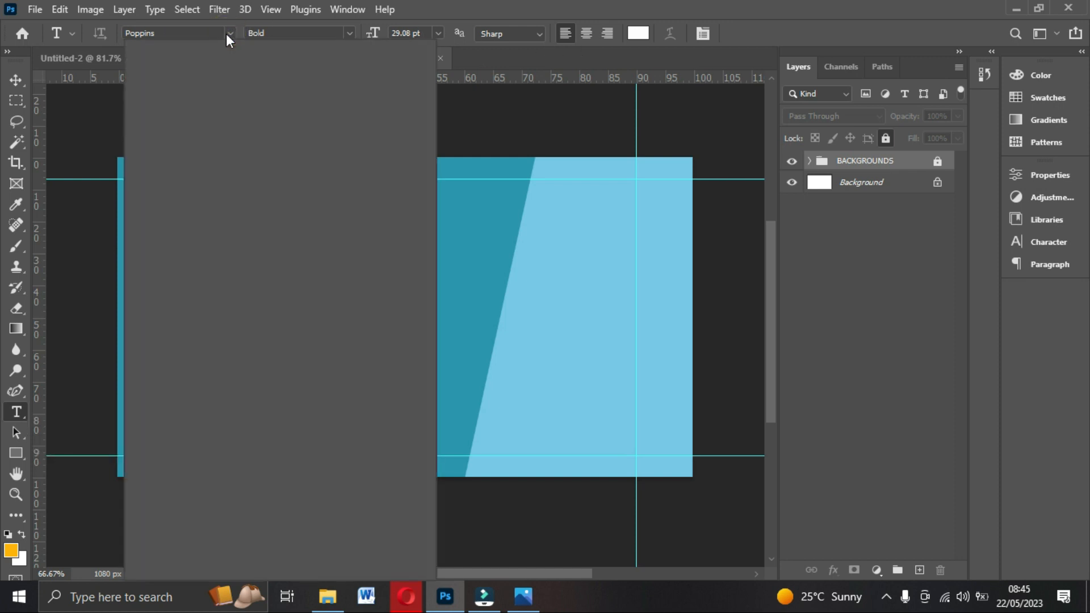
{"action": "left_click", "coordinate": [226, 32]}
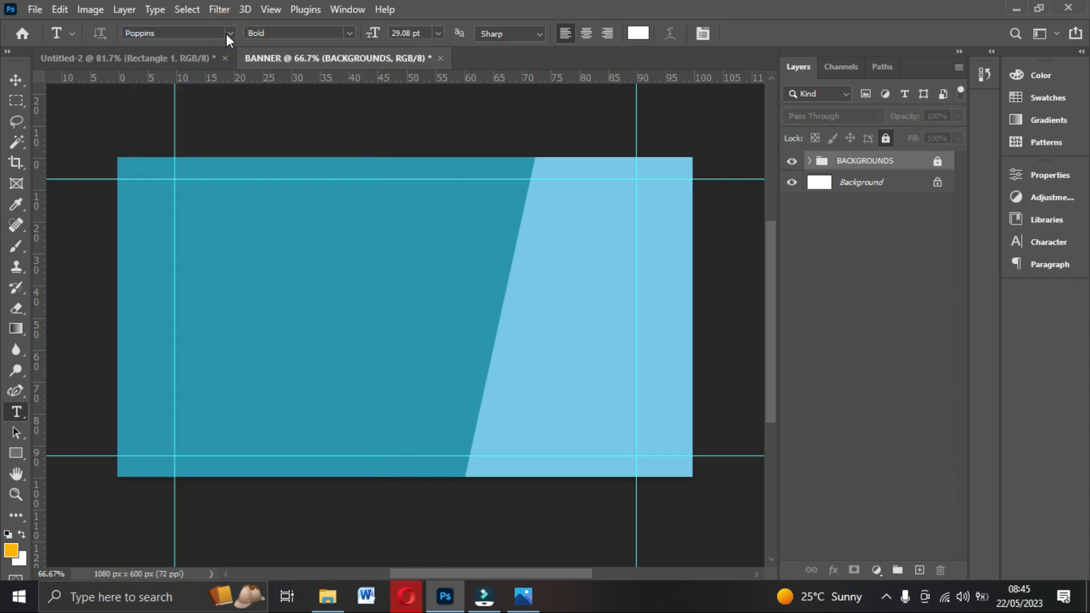
{"action": "left_click", "coordinate": [348, 33]}
{"action": "left_click", "coordinate": [348, 32]}
{"action": "left_click", "coordinate": [439, 33]}
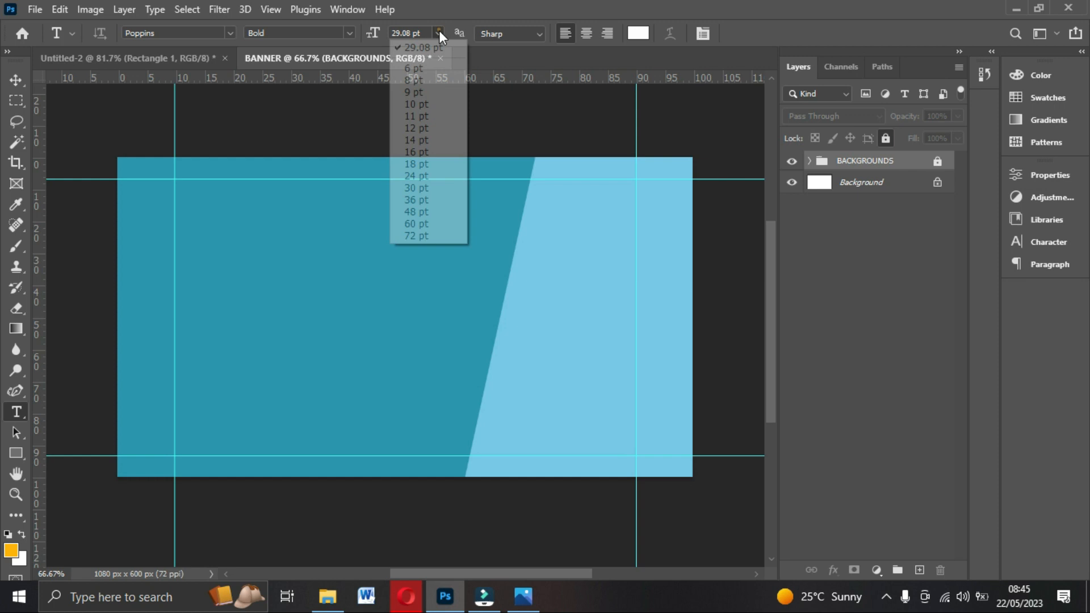
{"action": "left_click", "coordinate": [416, 187]}
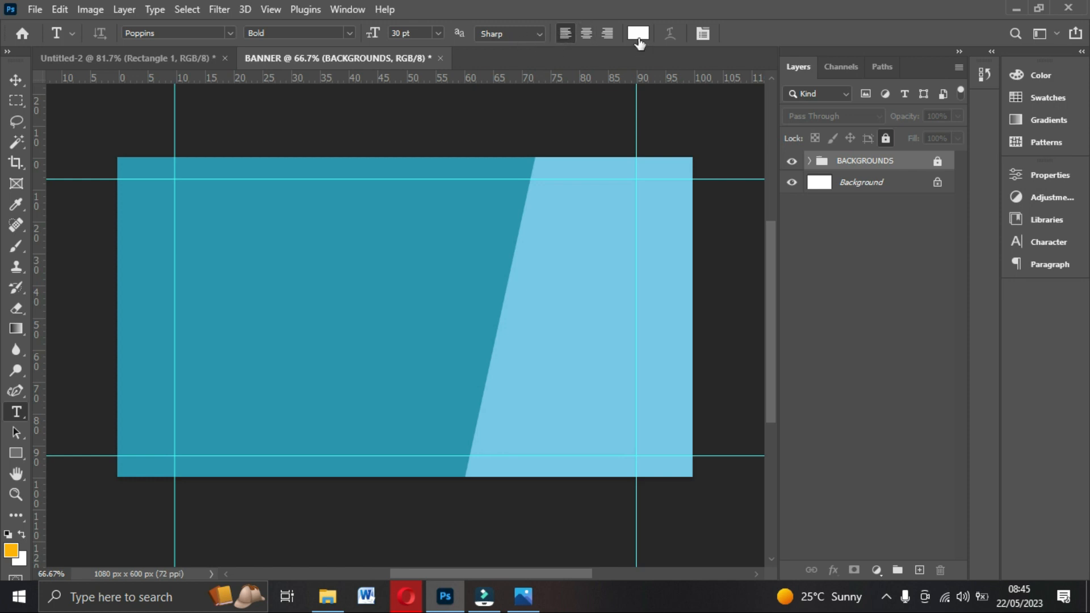
Type the three-line heading 'UP TO', '30&', 'OFF' in the banner's upper left.
{"action": "left_click", "coordinate": [234, 249]}
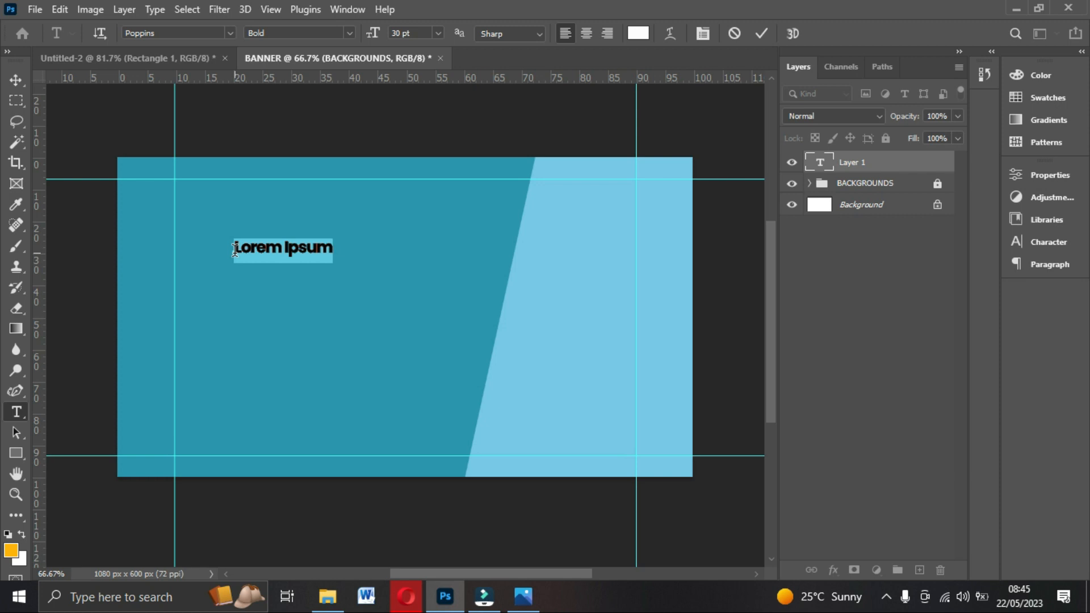
{"action": "type", "text": "UP TO"}
{"action": "key", "text": "Return"}
{"action": "type", "text": "30"}
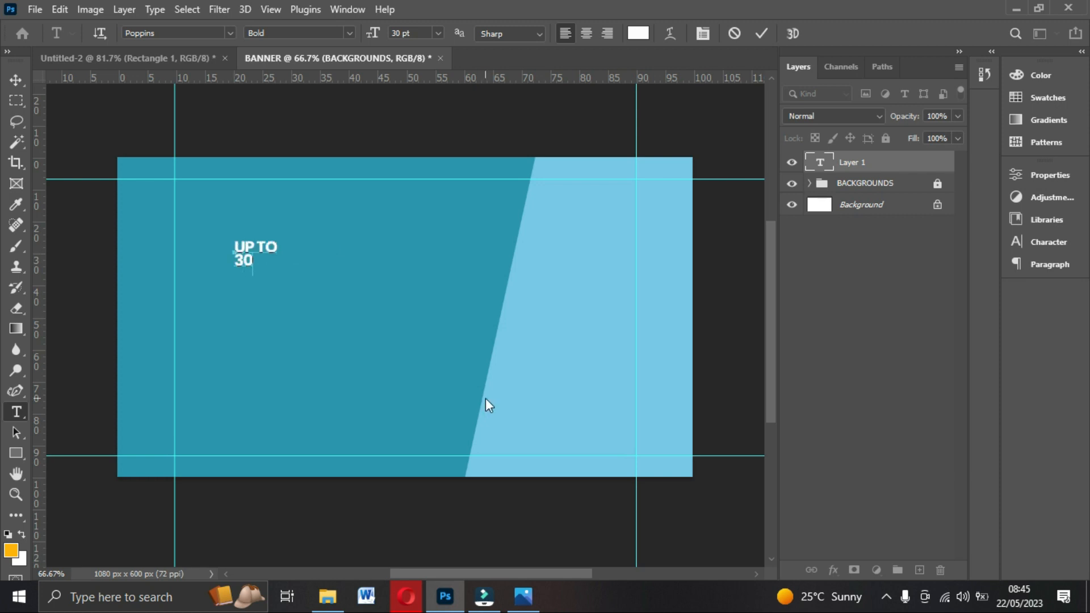
{"action": "type", "text": "&"}
{"action": "key", "text": "Return"}
{"action": "type", "text": "OFF"}
{"action": "left_click", "coordinate": [704, 33]}
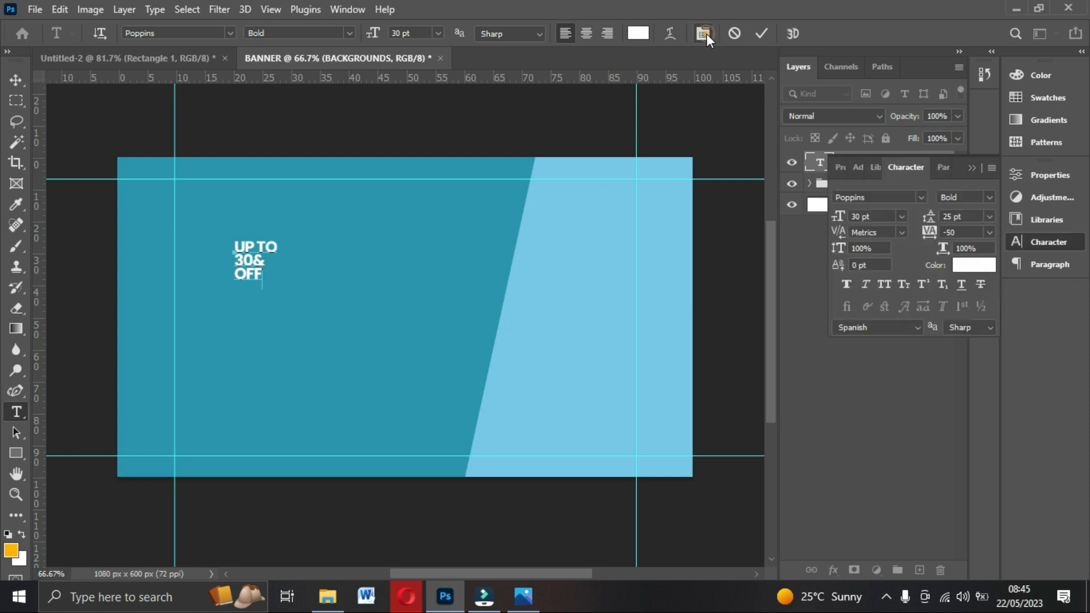
{"action": "left_click", "coordinate": [763, 33]}
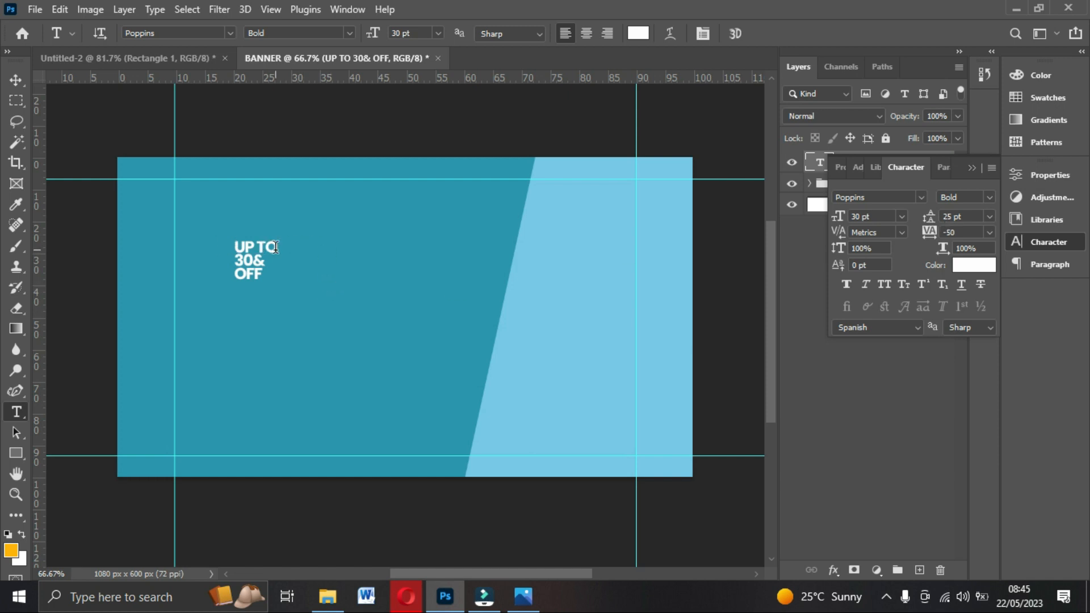
Correct the heading's '30&' line to '30%'.
{"action": "left_click", "coordinate": [267, 261]}
{"action": "key", "text": "BackSpace"}
{"action": "type", "text": "%"}
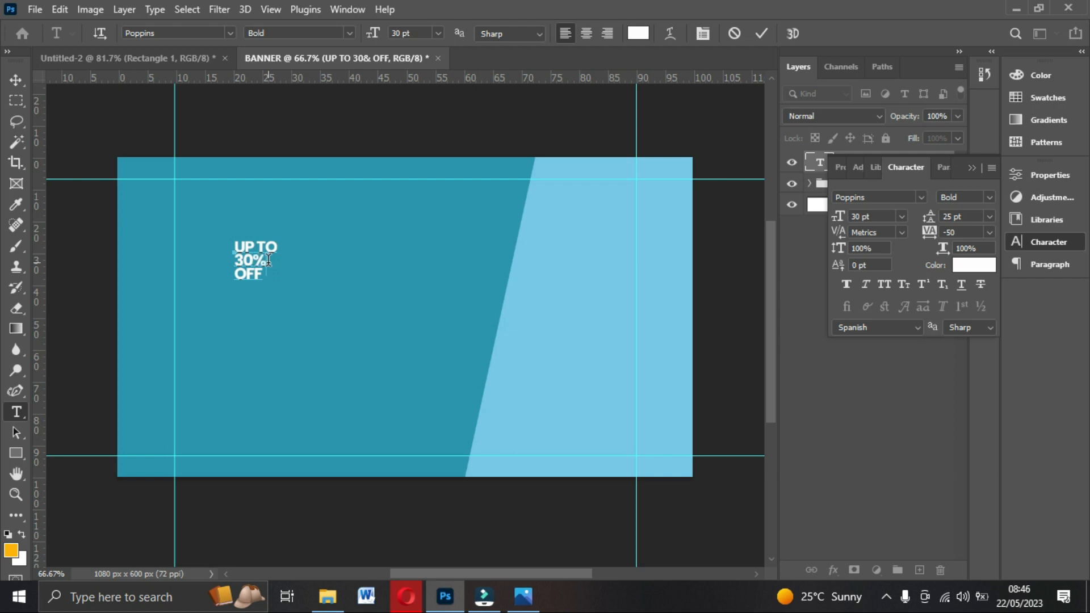
{"action": "left_click", "coordinate": [755, 32]}
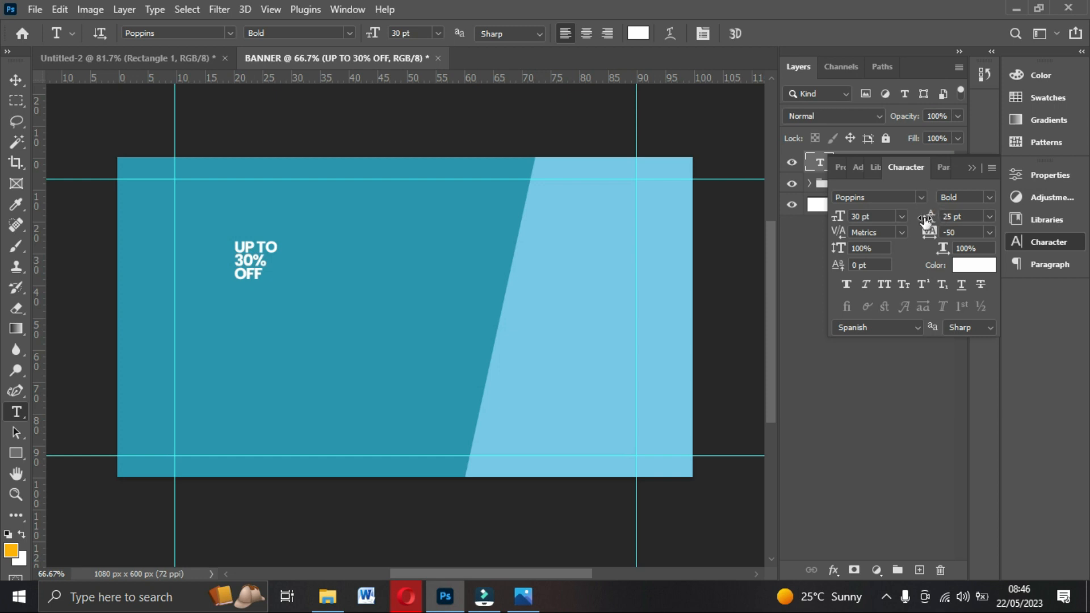
Set the headline's leading to 25 pt, after trying Auto and 24 pt.
{"action": "left_click", "coordinate": [989, 217]}
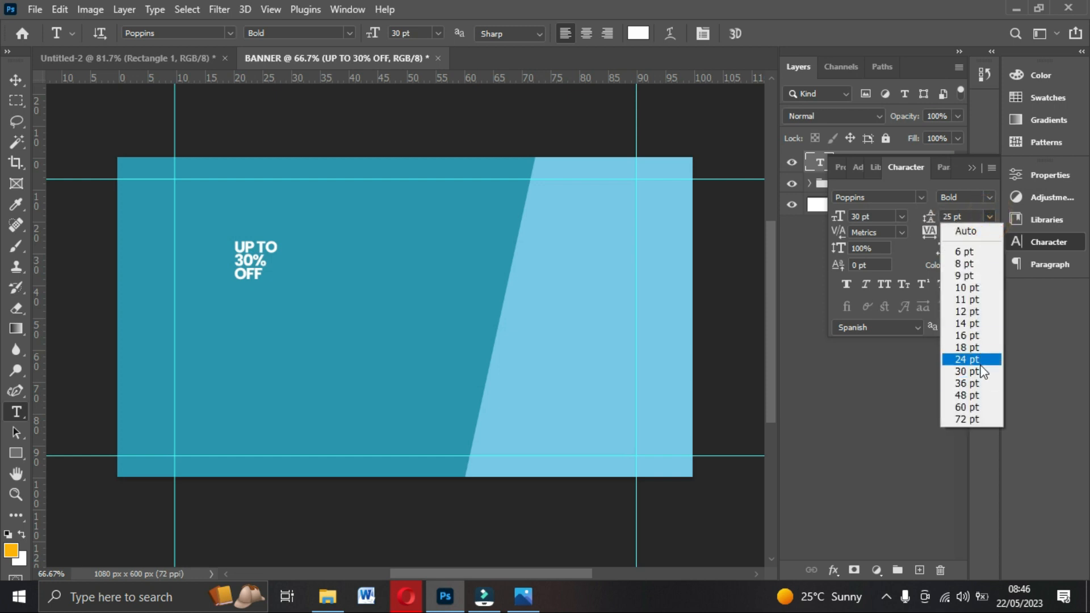
{"action": "left_click", "coordinate": [968, 231]}
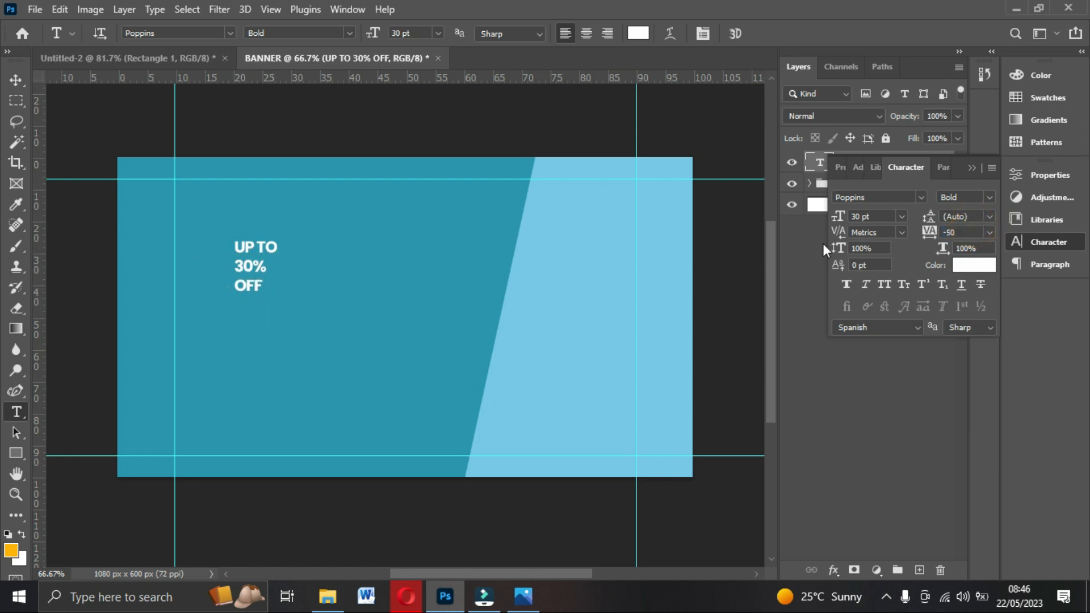
{"action": "left_click", "coordinate": [988, 197]}
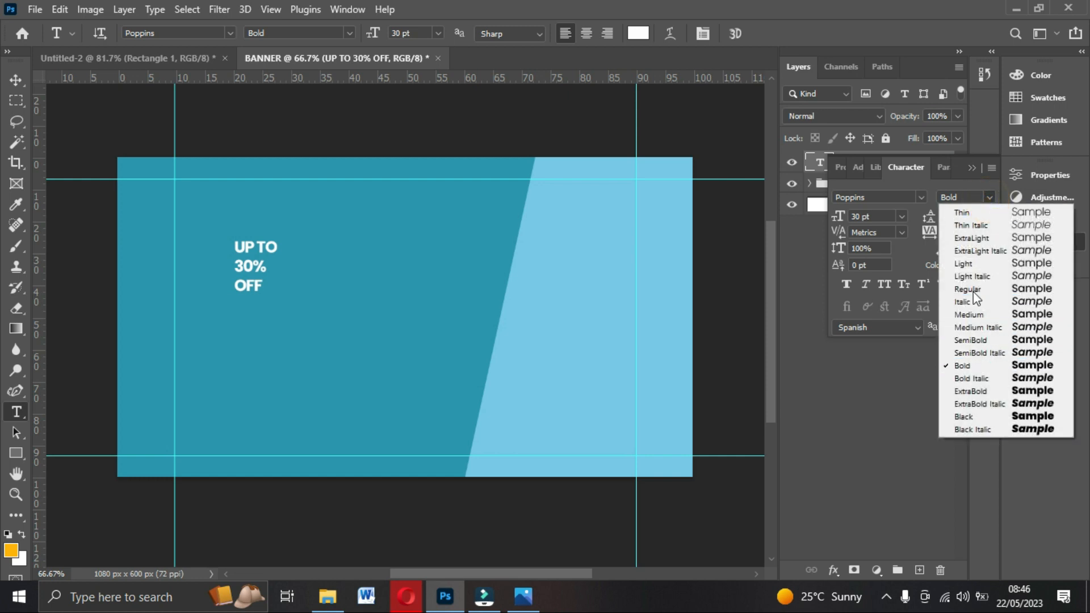
{"action": "left_click", "coordinate": [988, 199]}
{"action": "left_click", "coordinate": [989, 216]}
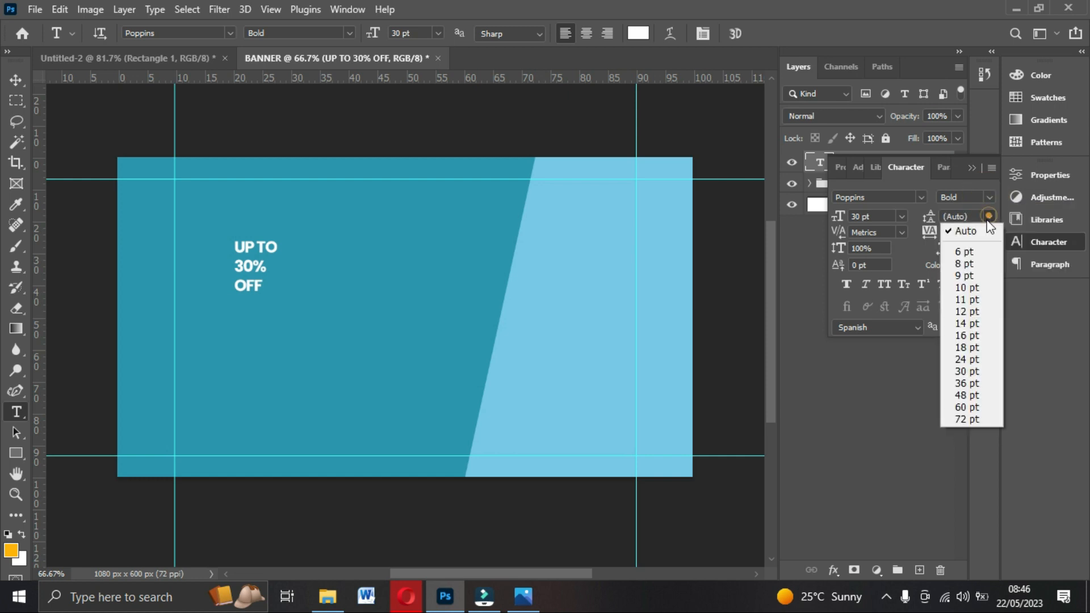
{"action": "left_click", "coordinate": [964, 359]}
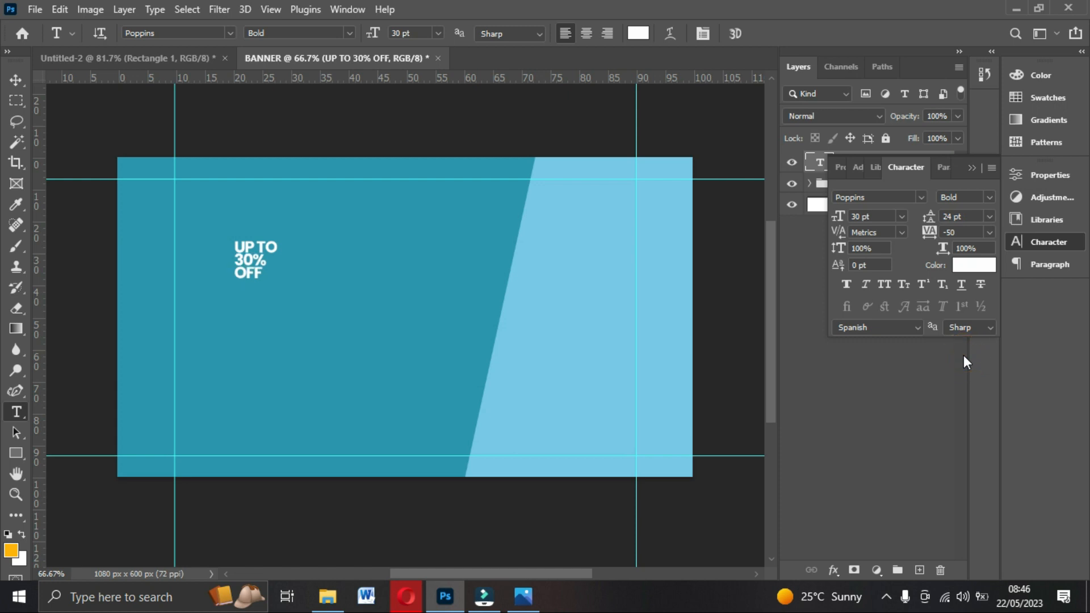
{"action": "left_click", "coordinate": [972, 216]}
{"action": "type", "text": "25"}
{"action": "key", "text": "Return"}
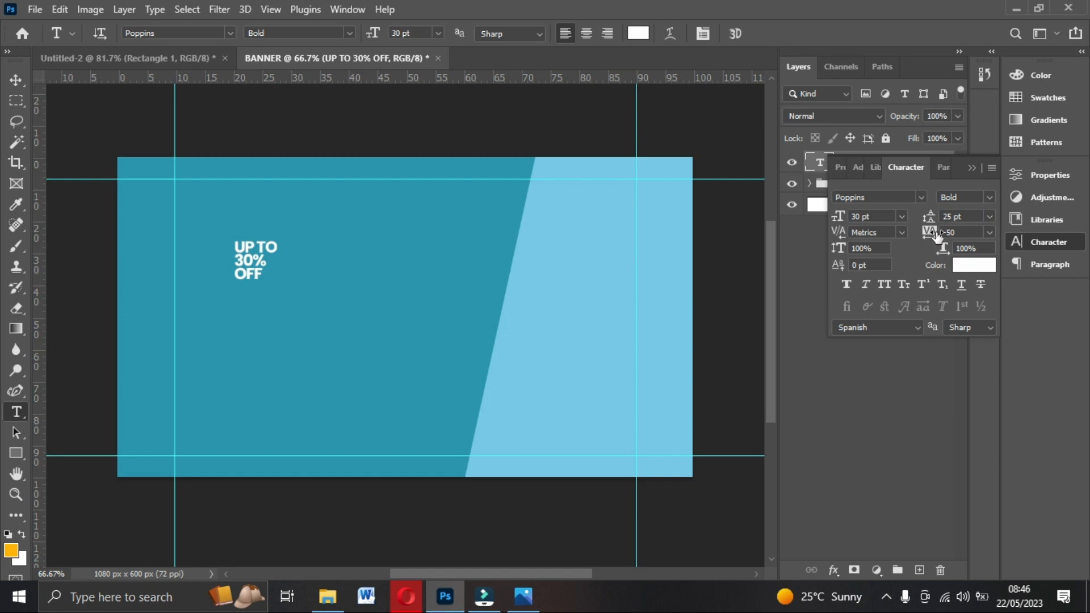
Try tracking values of 330 and 0, then return the headline's tracking to -50.
{"action": "left_click", "coordinate": [936, 232]}
{"action": "type", "text": "330"}
{"action": "key", "text": "Return"}
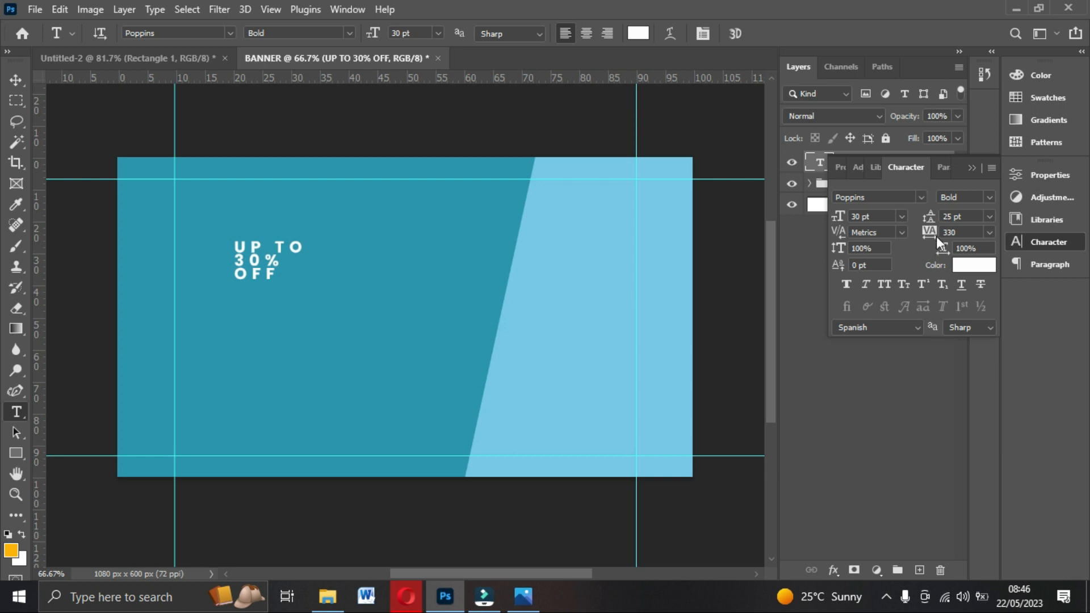
{"action": "left_click", "coordinate": [989, 232]}
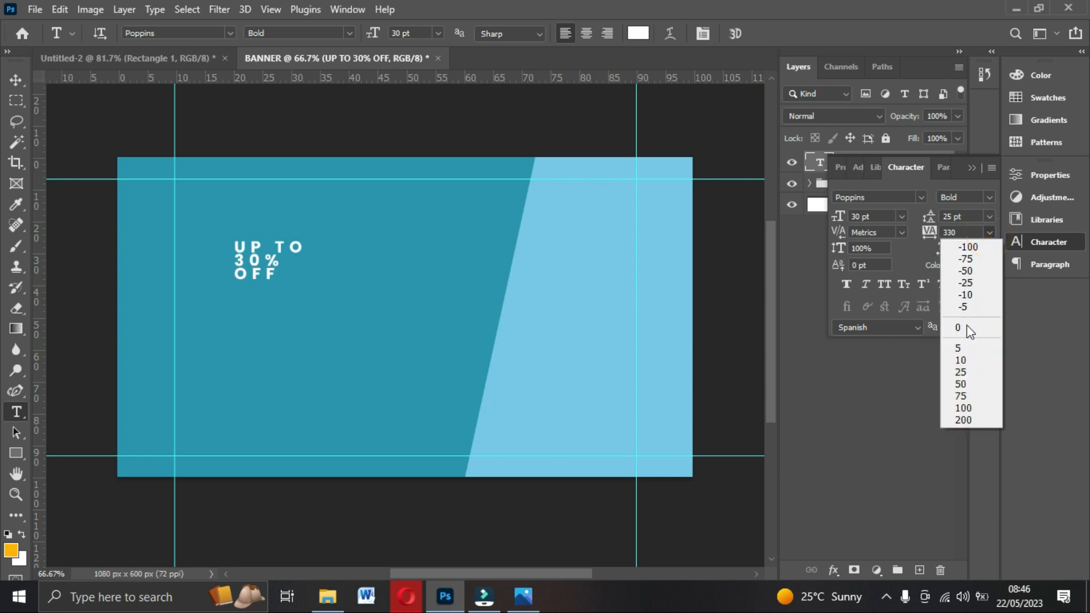
{"action": "left_click", "coordinate": [965, 325]}
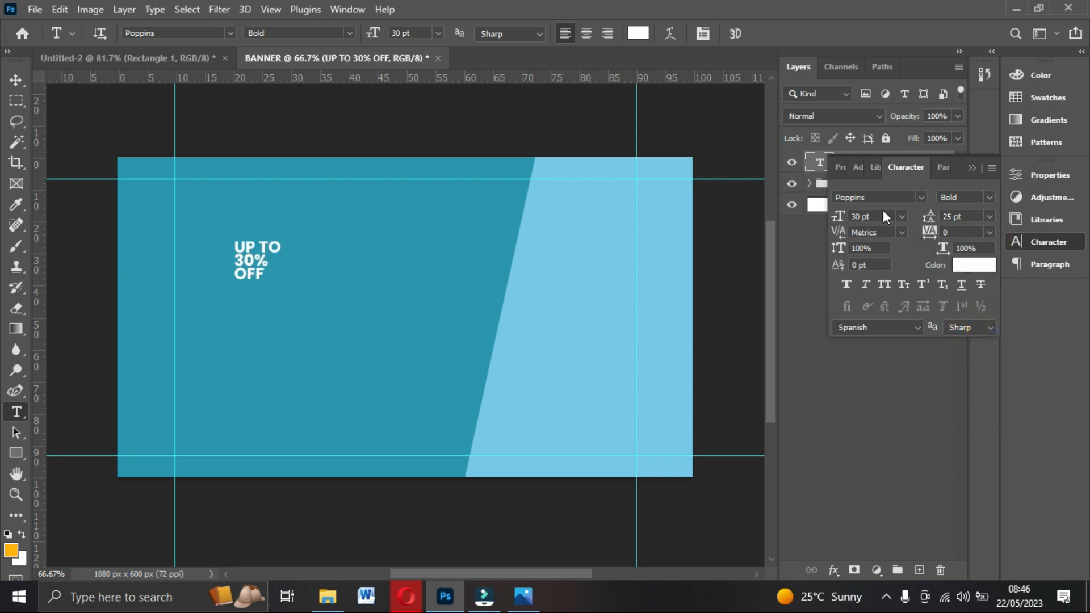
{"action": "left_click", "coordinate": [989, 232]}
{"action": "left_click", "coordinate": [968, 273]}
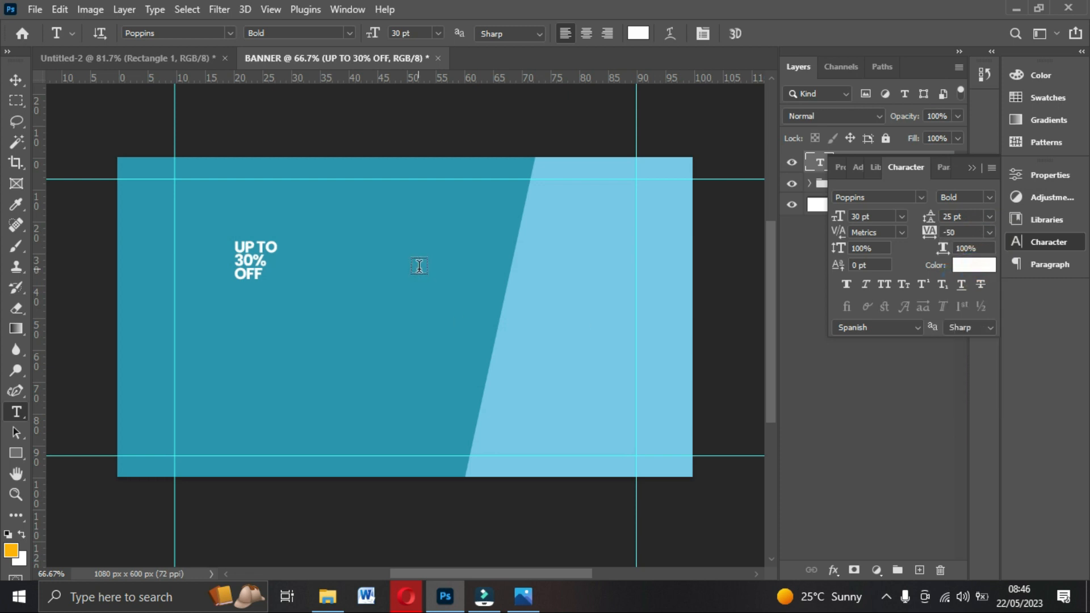
{"action": "left_click", "coordinate": [901, 217]}
{"action": "left_click", "coordinate": [902, 218]}
Scale the headline to about 365% (around 109 pt) and duplicate its layer.
{"action": "left_click", "coordinate": [15, 81]}
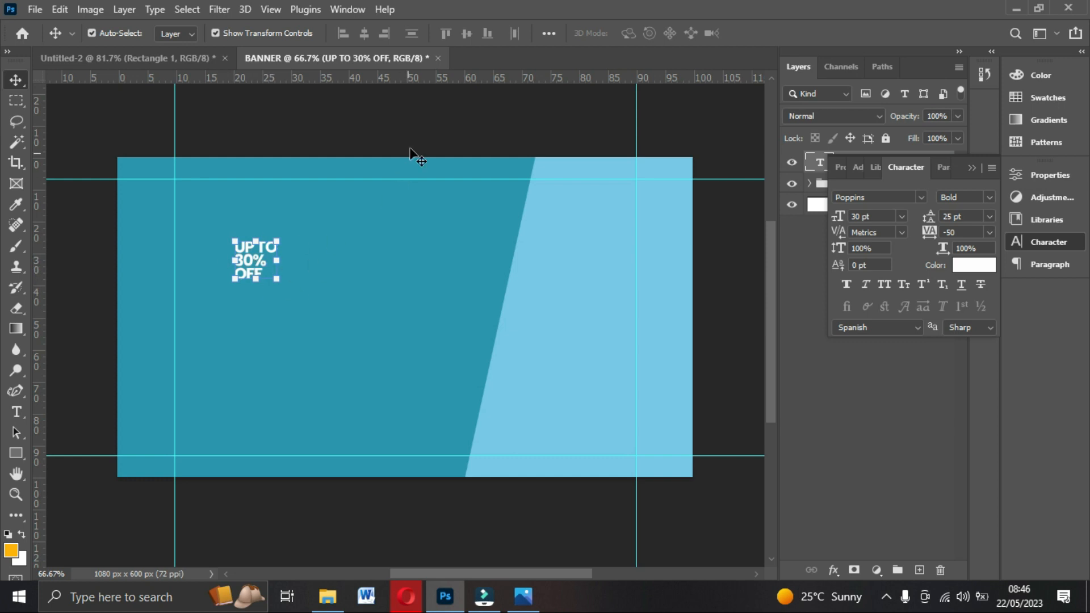
{"action": "left_click_drag", "start_coordinate": [278, 282], "coordinate": [354, 336]}
{"action": "left_click_drag", "start_coordinate": [232, 237], "coordinate": [194, 183]}
{"action": "left_click_drag", "start_coordinate": [273, 260], "coordinate": [281, 258]}
{"action": "key", "text": "Return"}
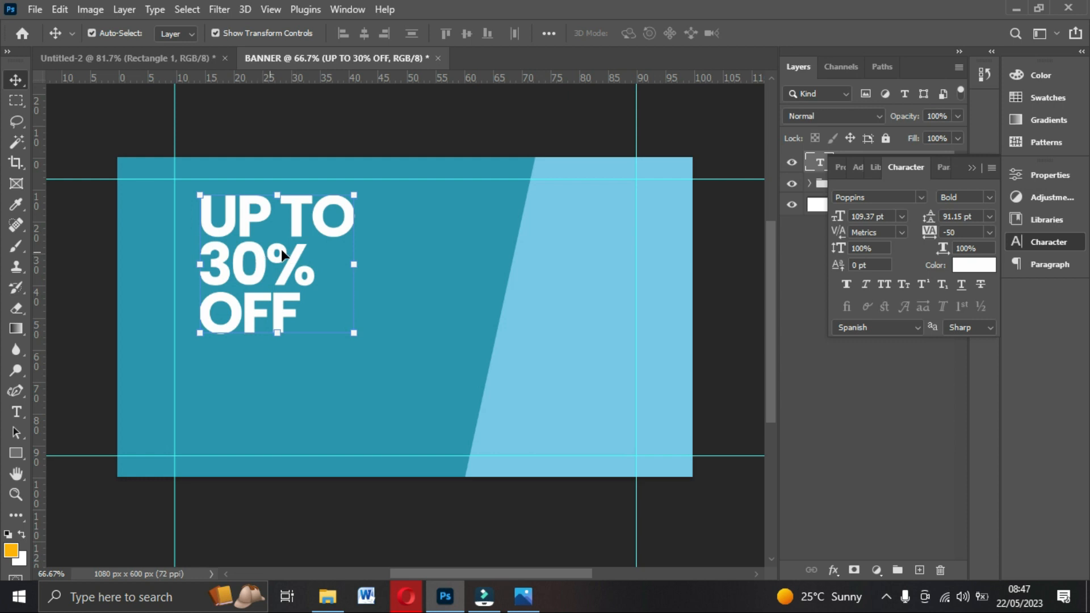
{"action": "scroll", "coordinate": [281, 250], "scroll_direction": "down", "scroll_amount": 1}
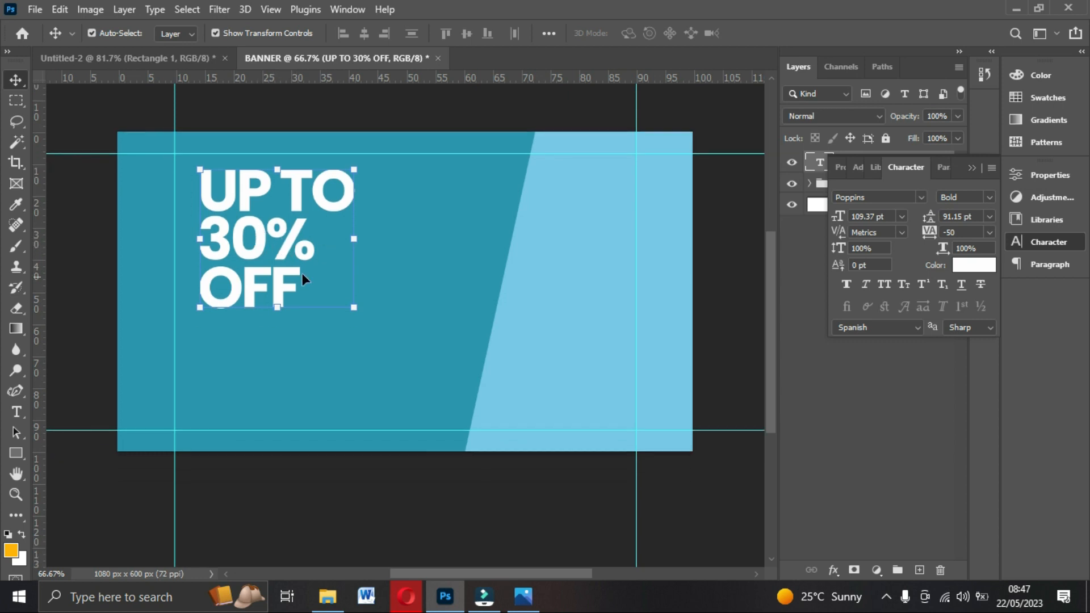
{"action": "key", "text": "ctrl+j"}
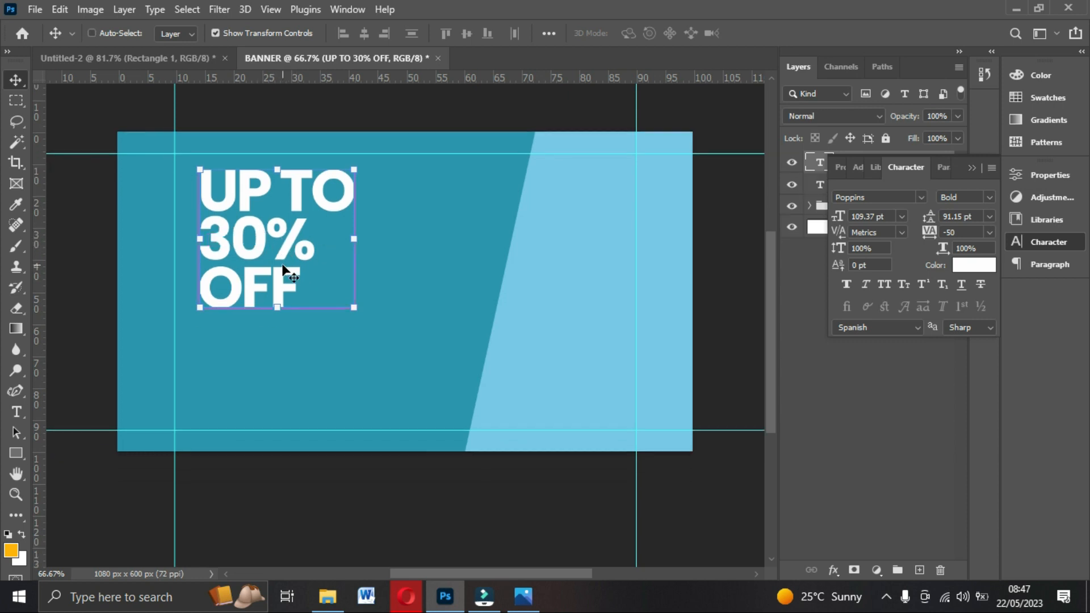
Move the headline copy, make it Regular, and retype it as 'Accessories', 'your ohone', 'needs'.
{"action": "left_click_drag", "start_coordinate": [283, 266], "coordinate": [431, 361]}
{"action": "left_click", "coordinate": [991, 196]}
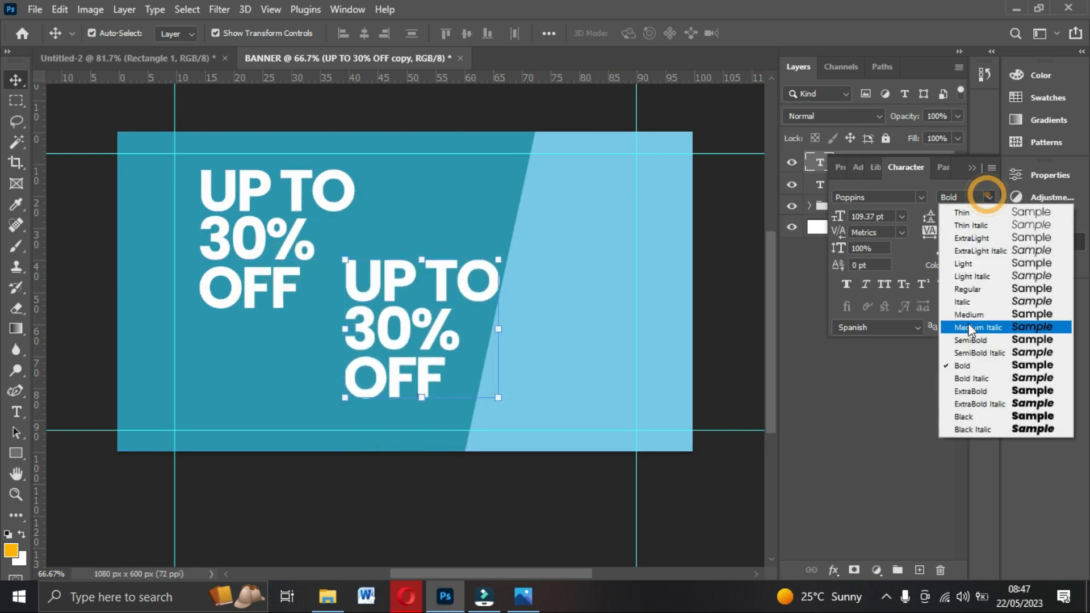
{"action": "left_click", "coordinate": [972, 292]}
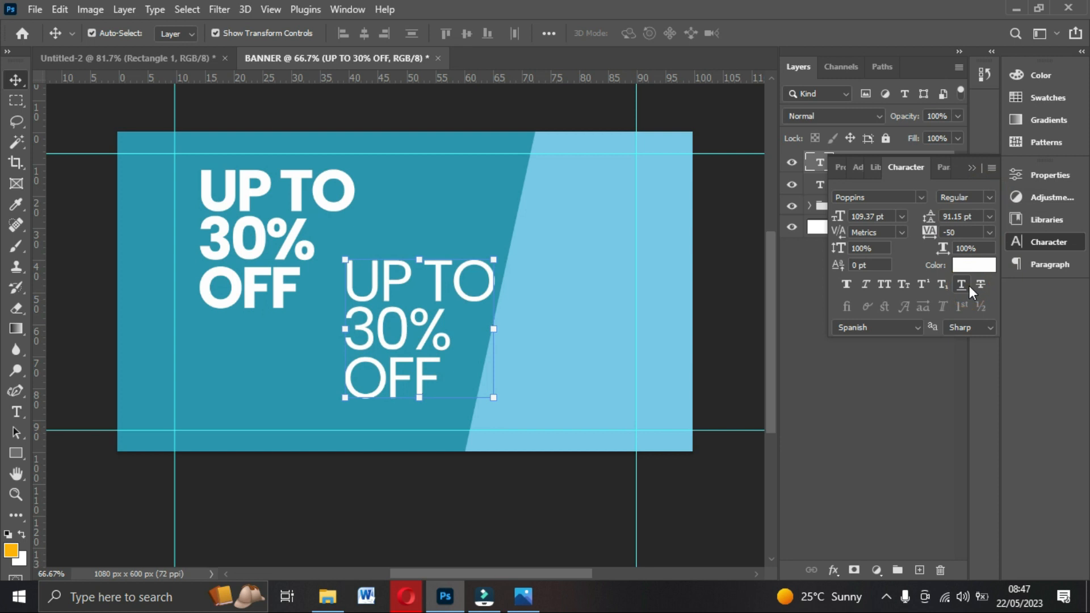
{"action": "double_click", "coordinate": [414, 319]}
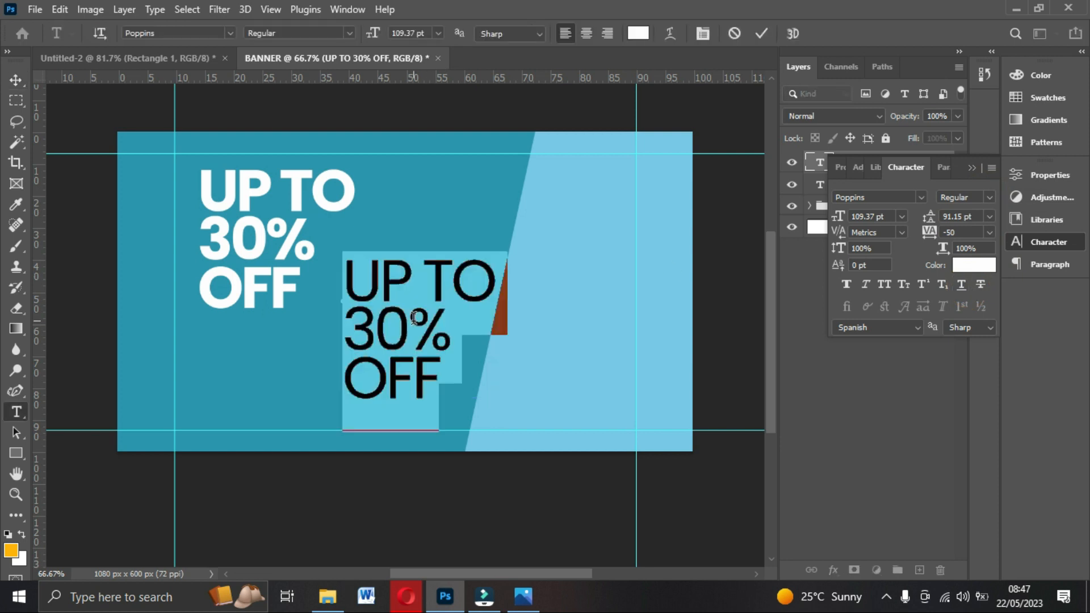
{"action": "type", "text": "Accessories"}
{"action": "key", "text": "Return"}
{"action": "type", "text": "yo"}
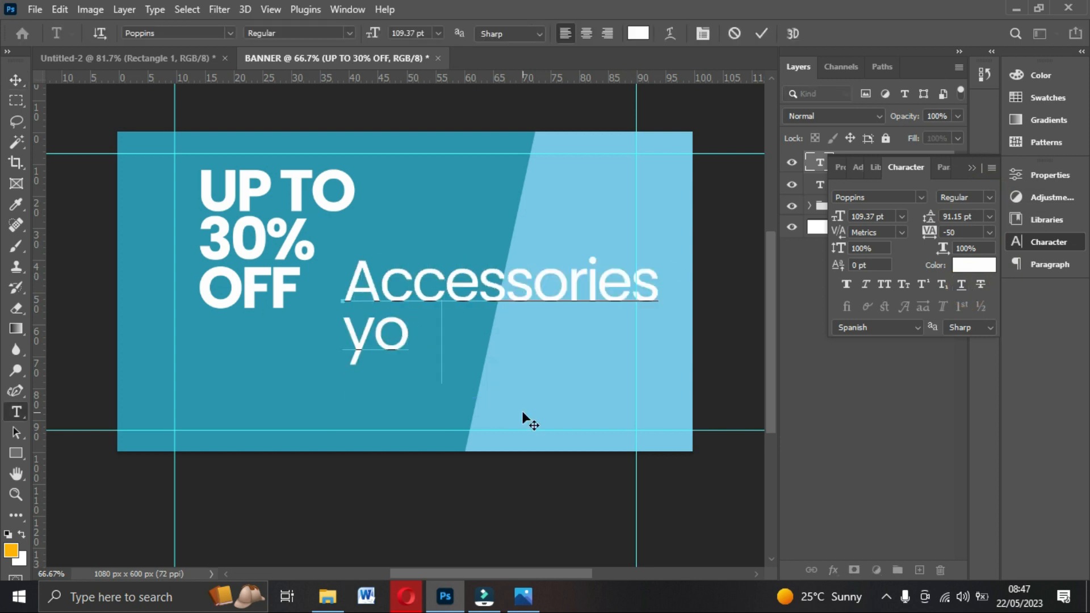
{"action": "type", "text": "ur ohone"}
{"action": "key", "text": "Return"}
{"action": "type", "text": "needs"}
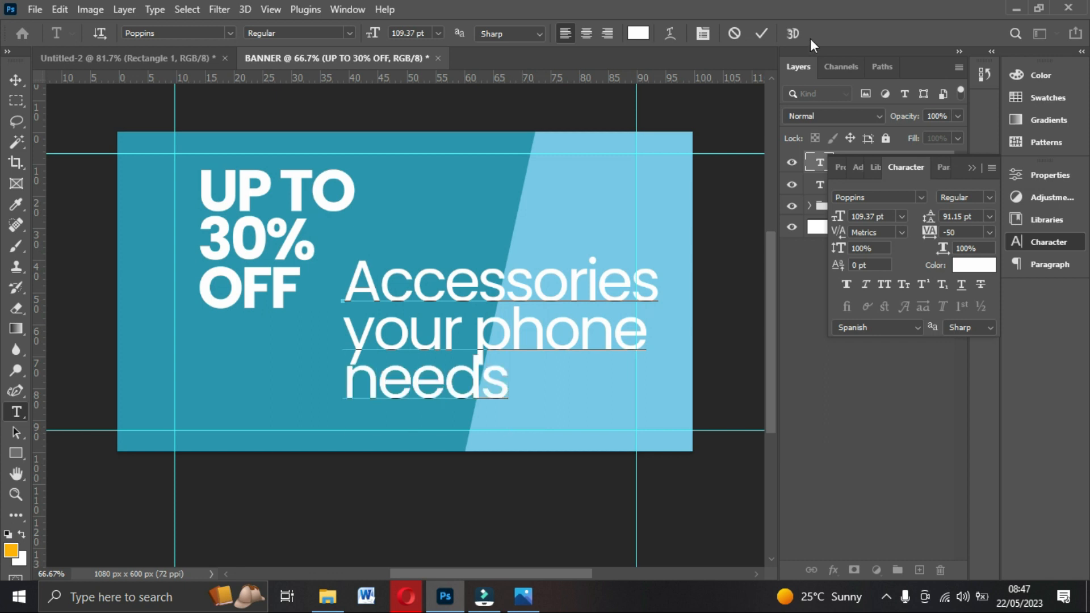
{"action": "left_click", "coordinate": [764, 32]}
Position the subtitle under the headline with Auto leading and a 36 pt size.
{"action": "key", "text": "v"}
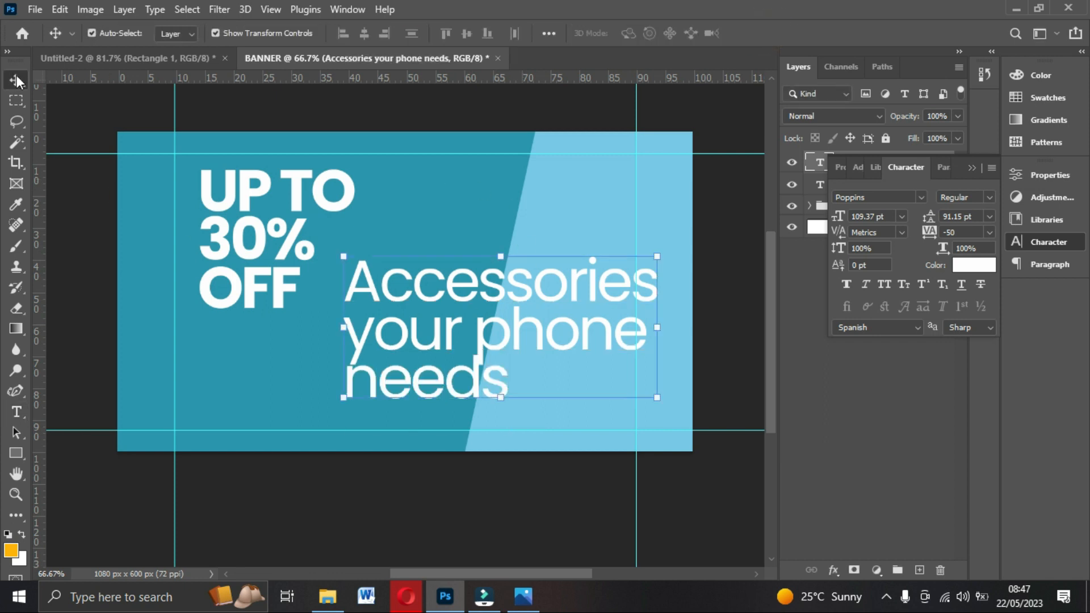
{"action": "left_click_drag", "start_coordinate": [397, 332], "coordinate": [310, 306]}
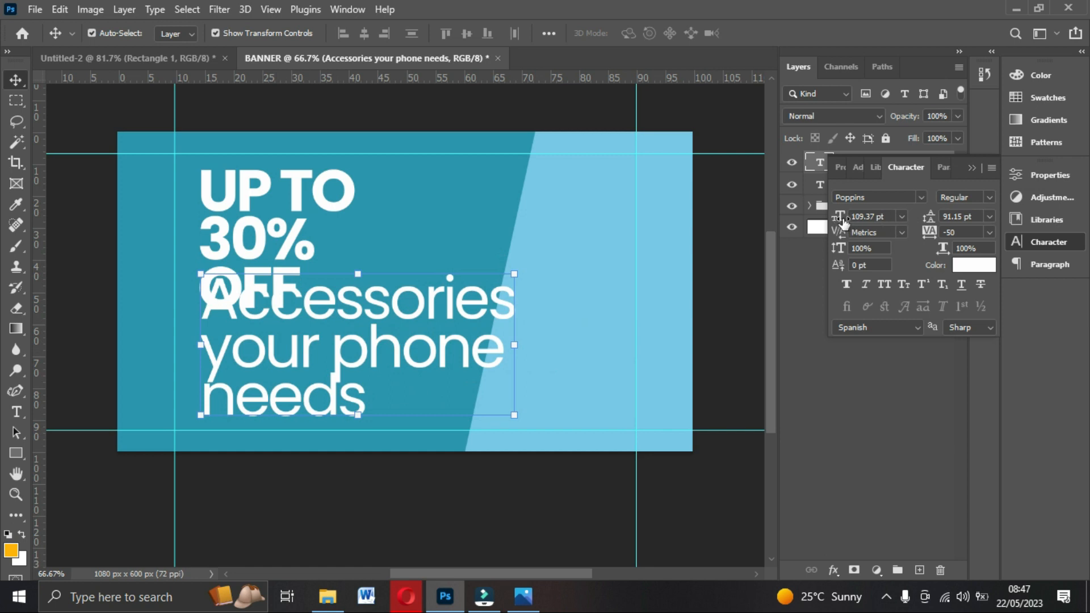
{"action": "left_click", "coordinate": [989, 216]}
{"action": "left_click", "coordinate": [975, 228]}
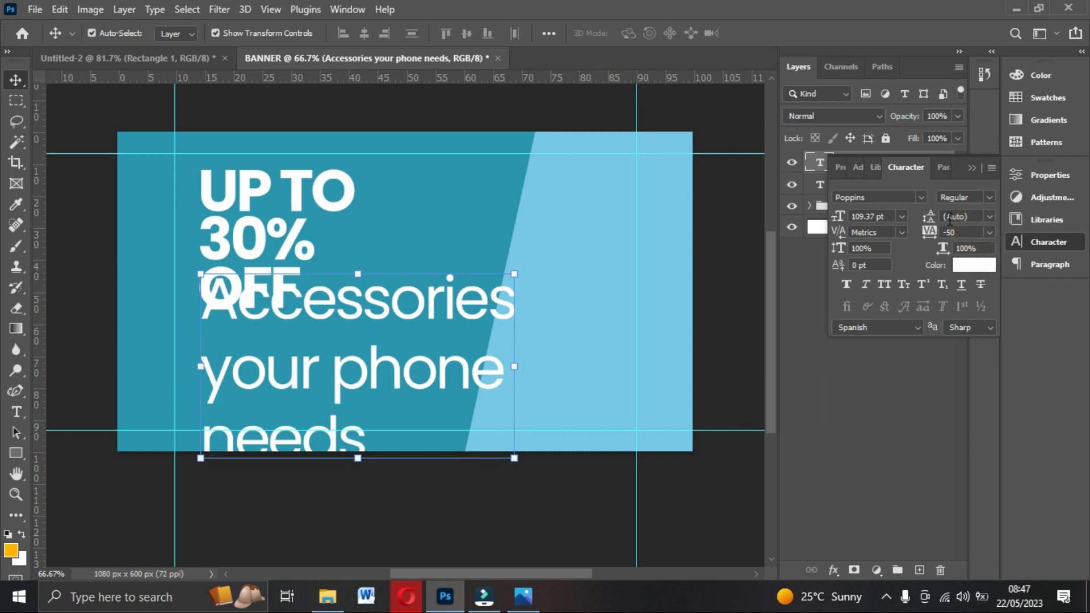
{"action": "left_click", "coordinate": [901, 216]}
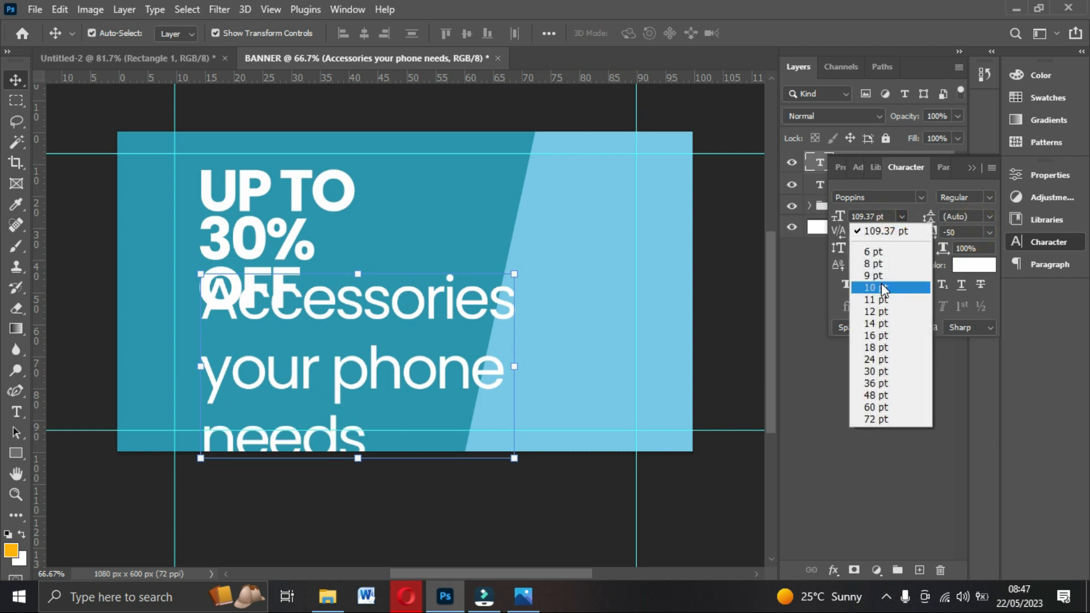
{"action": "left_click", "coordinate": [881, 284]}
{"action": "left_click_drag", "start_coordinate": [229, 331], "coordinate": [371, 360]}
{"action": "left_click_drag", "start_coordinate": [281, 351], "coordinate": [278, 362]}
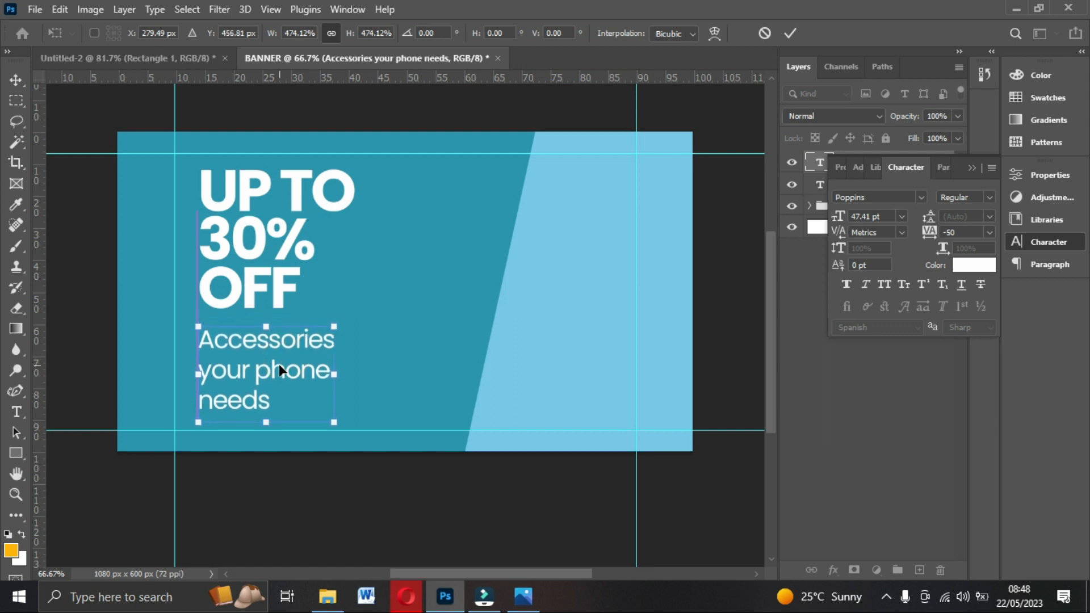
{"action": "double_click", "coordinate": [275, 362]}
{"action": "left_click", "coordinate": [902, 217]}
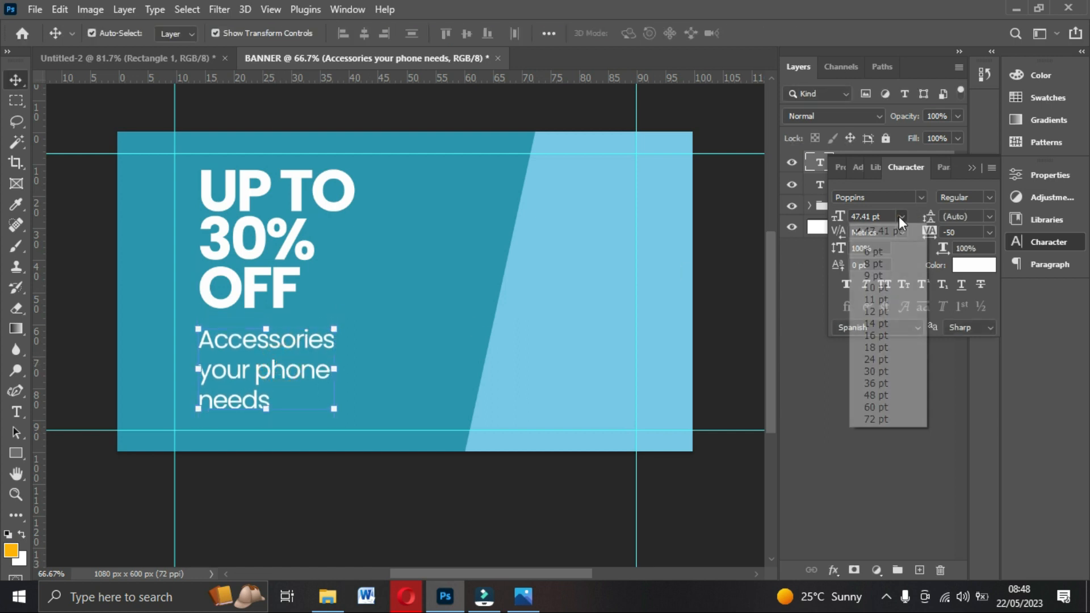
{"action": "left_click", "coordinate": [877, 383]}
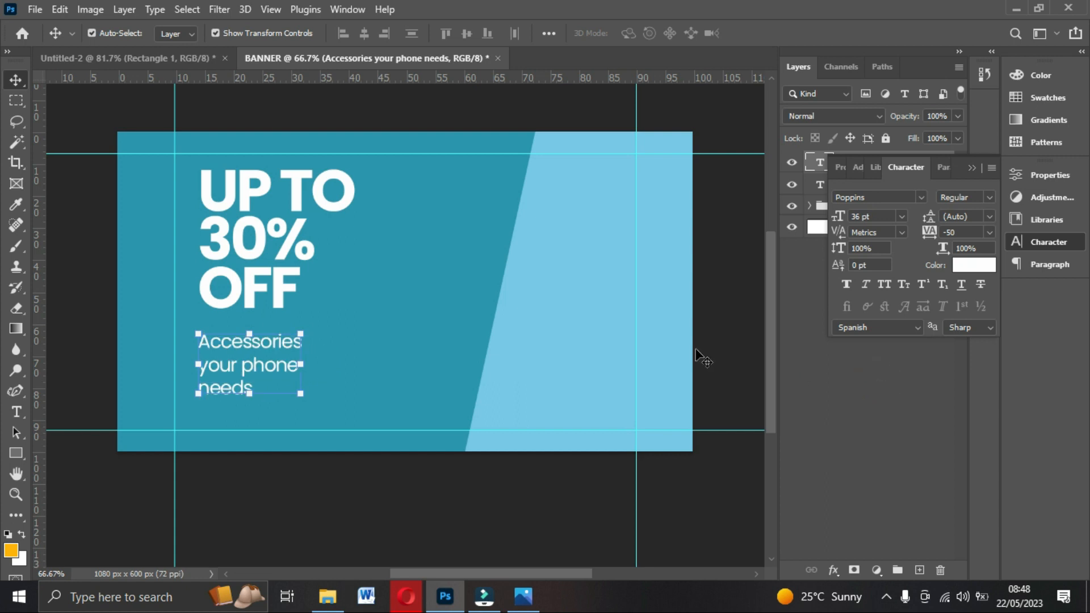
{"action": "left_click_drag", "start_coordinate": [264, 360], "coordinate": [268, 360]}
{"action": "left_click", "coordinate": [514, 120]}
Enlarge the headline to about 114% and shift it about 11 px right.
{"action": "key", "text": "ctrl+0"}
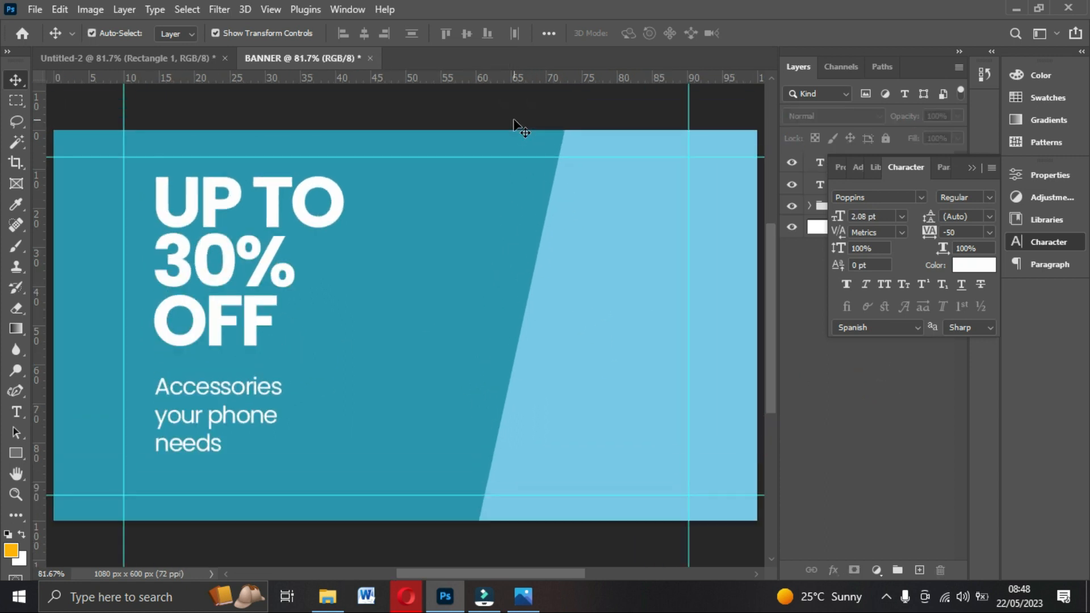
{"action": "left_click_drag", "start_coordinate": [230, 305], "coordinate": [231, 313]}
{"action": "left_click_drag", "start_coordinate": [347, 360], "coordinate": [370, 380]}
{"action": "left_click_drag", "start_coordinate": [154, 172], "coordinate": [146, 162]}
{"action": "key", "text": "Return"}
{"action": "left_click_drag", "start_coordinate": [239, 305], "coordinate": [245, 305]}
Enlarge the subtitle to about 109% and set its font size to 40.
{"action": "left_click", "coordinate": [195, 412]}
{"action": "left_click_drag", "start_coordinate": [280, 450], "coordinate": [281, 448]}
{"action": "key", "text": "Return"}
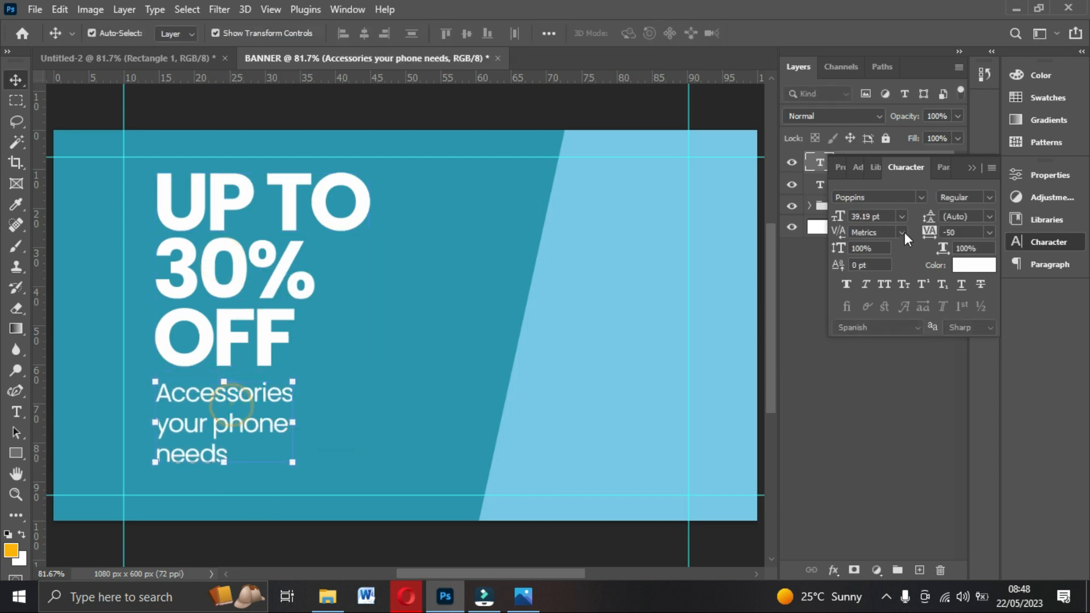
{"action": "left_click", "coordinate": [839, 218]}
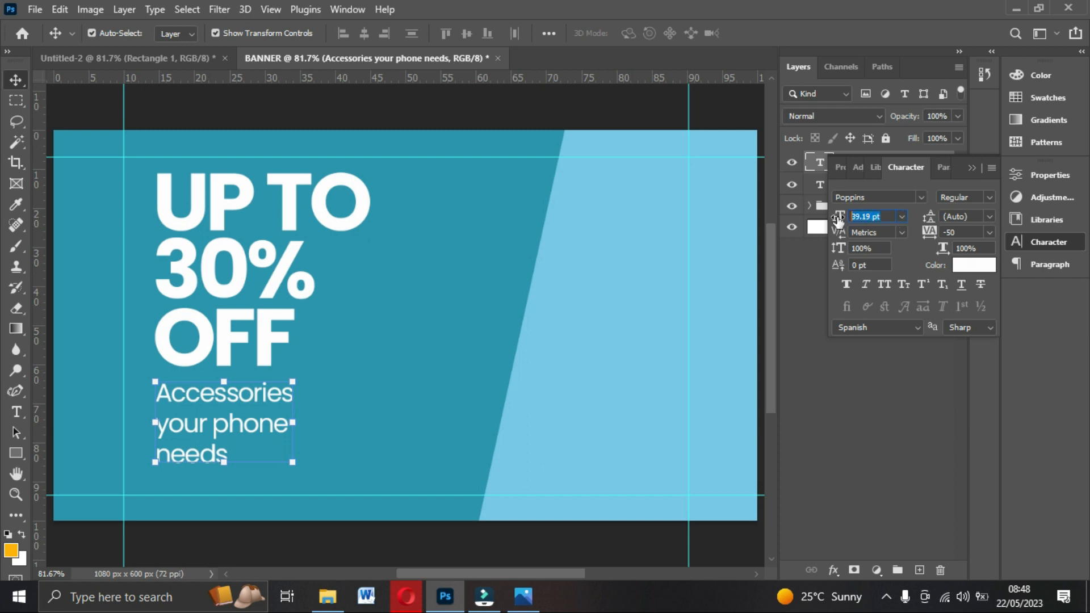
{"action": "type", "text": "40"}
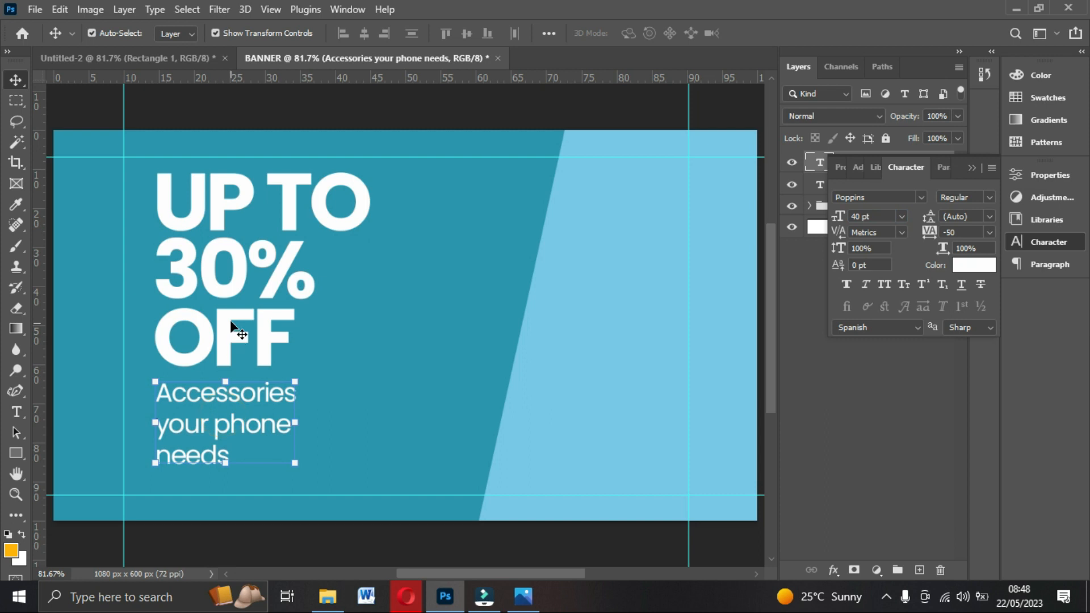
Set the headline to 125 pt with 103 pt leading.
{"action": "left_click", "coordinate": [247, 263]}
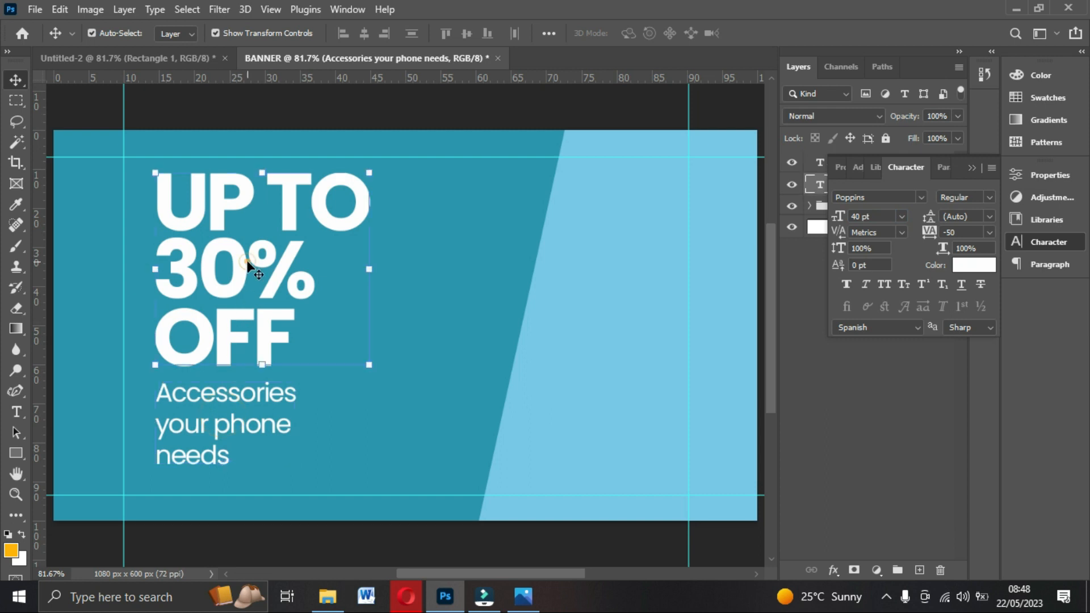
{"action": "left_click", "coordinate": [894, 215]}
{"action": "type", "text": "1"}
{"action": "left_click_drag", "start_coordinate": [838, 218], "coordinate": [839, 218]}
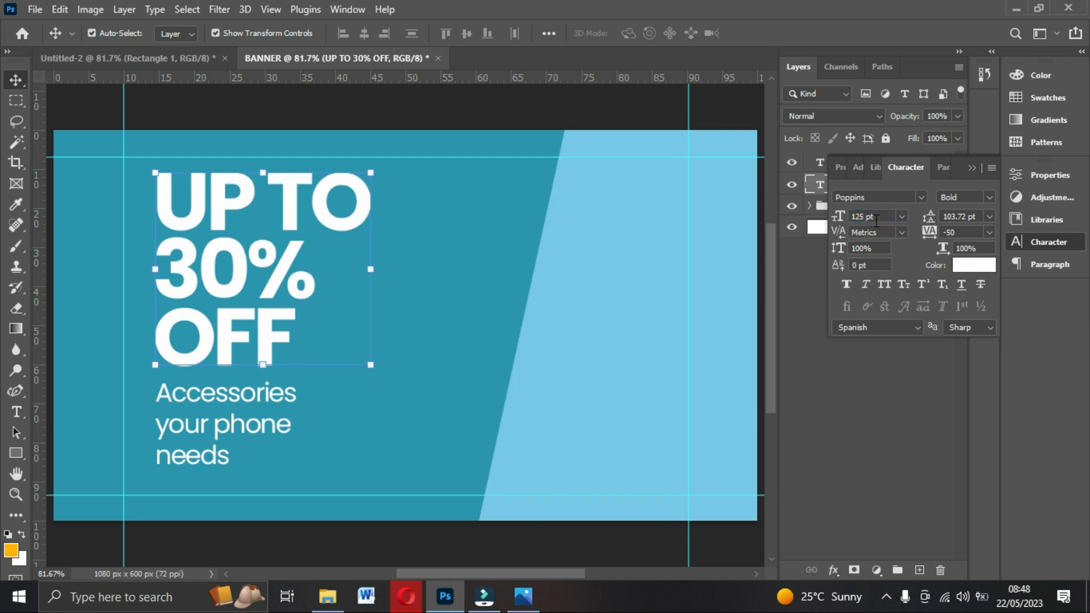
{"action": "left_click", "coordinate": [996, 217]}
{"action": "left_click", "coordinate": [996, 217]}
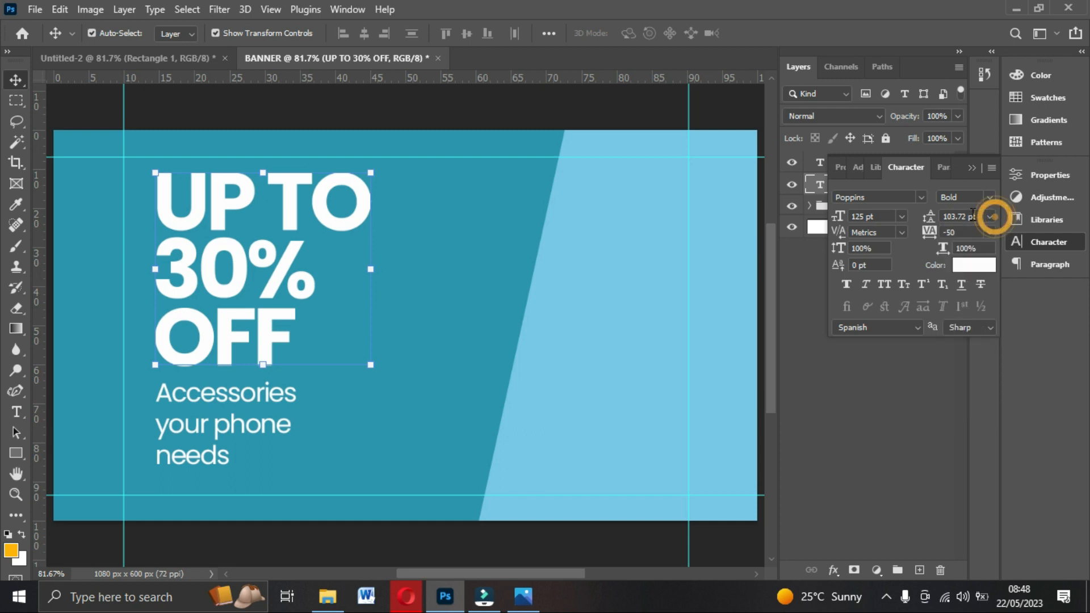
{"action": "left_click", "coordinate": [975, 216]}
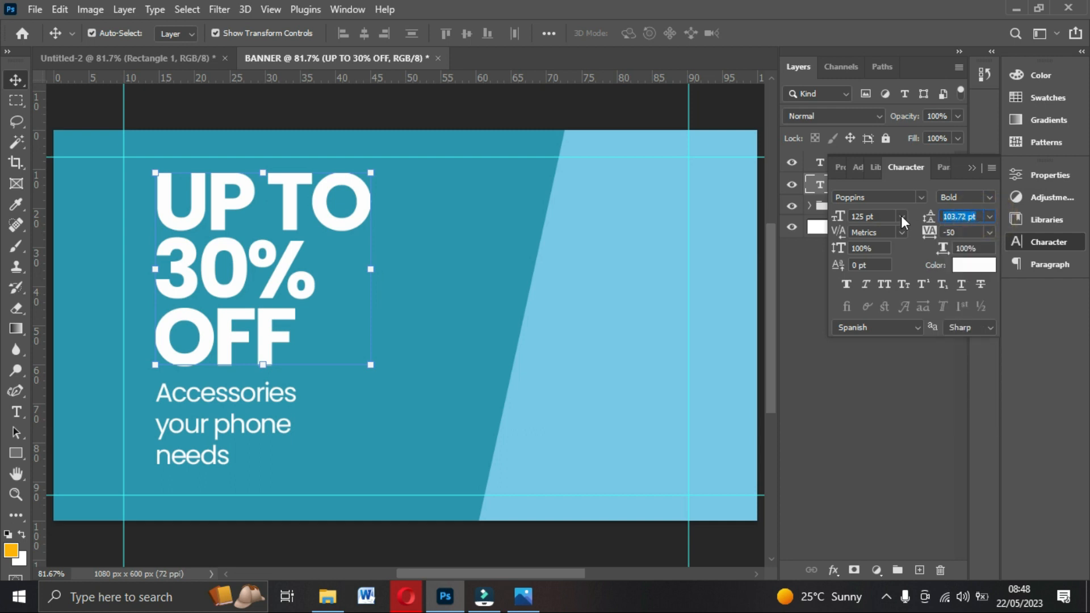
{"action": "type", "text": "103"}
{"action": "key", "text": "Return"}
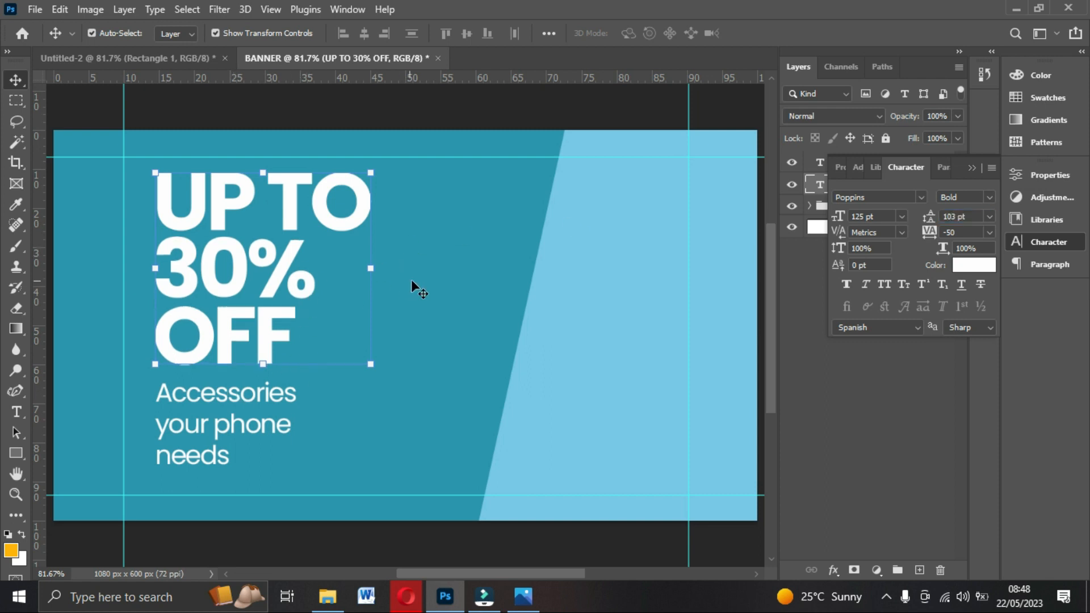
Compare with Untitled-2.jpg, then scroll the Jumia store page up to its accessories banners.
{"action": "left_click", "coordinate": [523, 596]}
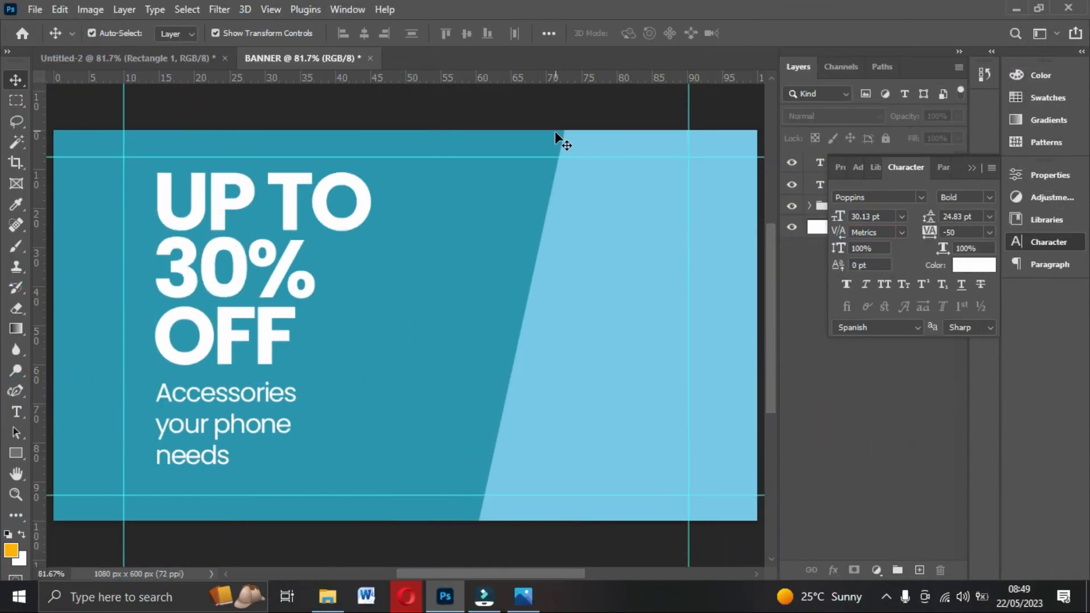
{"action": "left_click", "coordinate": [408, 597]}
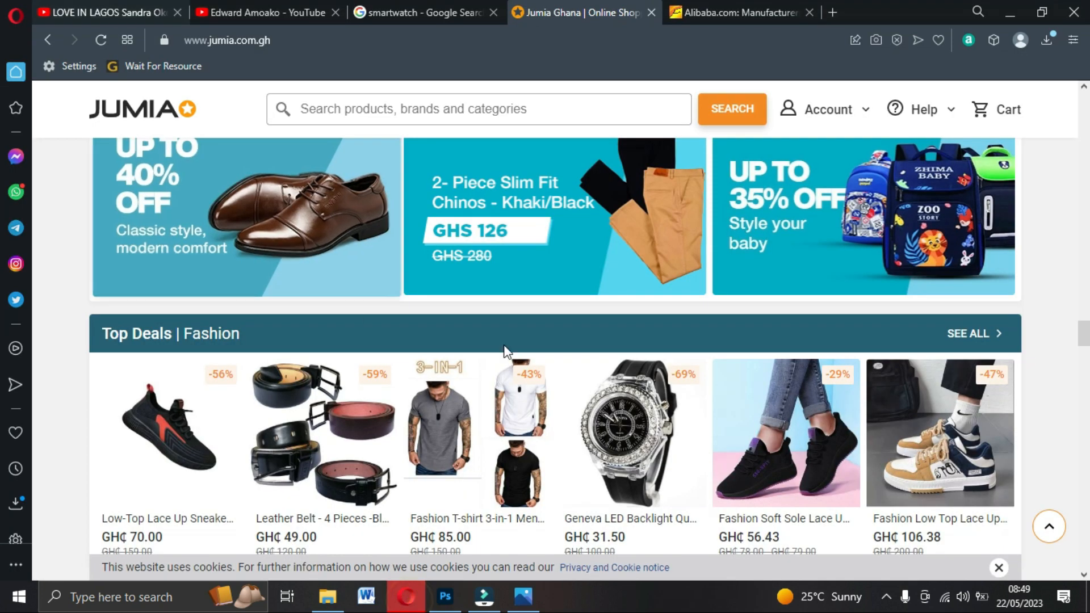
{"action": "scroll", "coordinate": [567, 364], "scroll_direction": "up", "scroll_amount": 5}
{"action": "scroll", "coordinate": [624, 368], "scroll_direction": "up", "scroll_amount": 10}
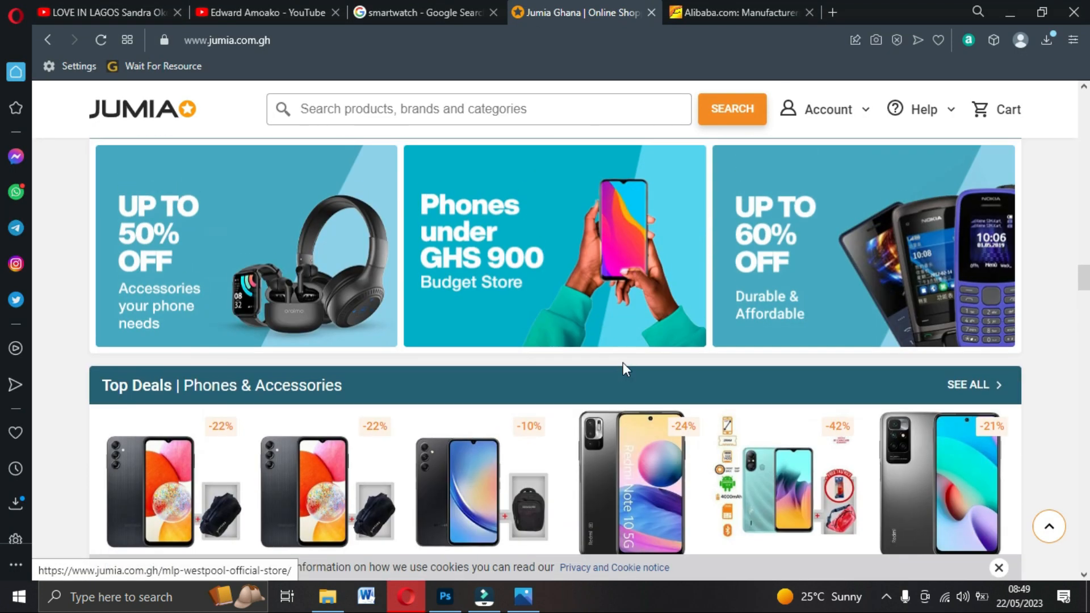
{"action": "scroll", "coordinate": [623, 362], "scroll_direction": "up", "scroll_amount": 3}
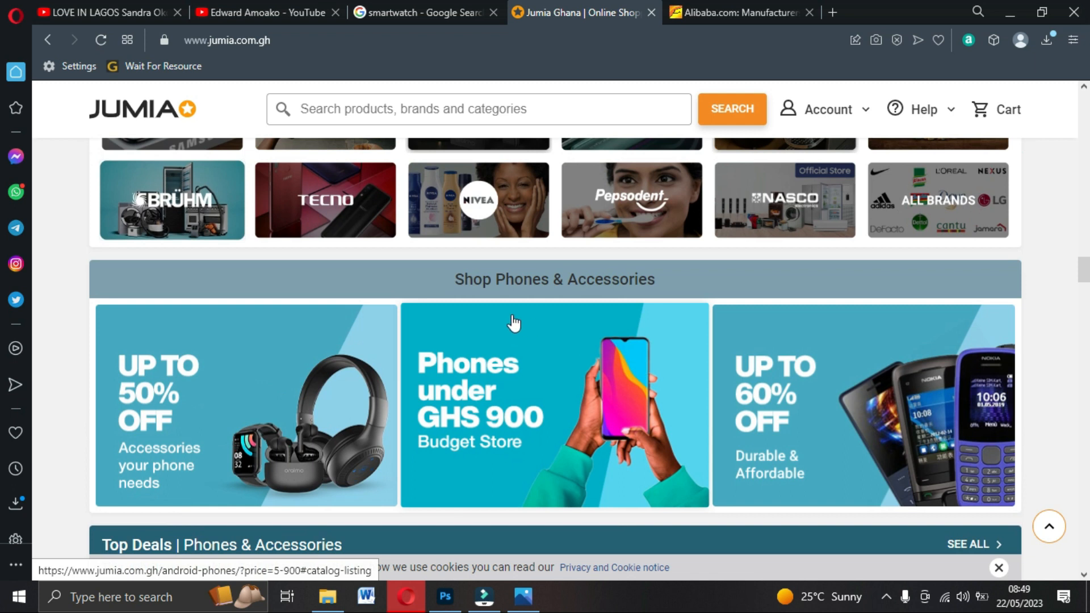
{"action": "left_click", "coordinate": [412, 7]}
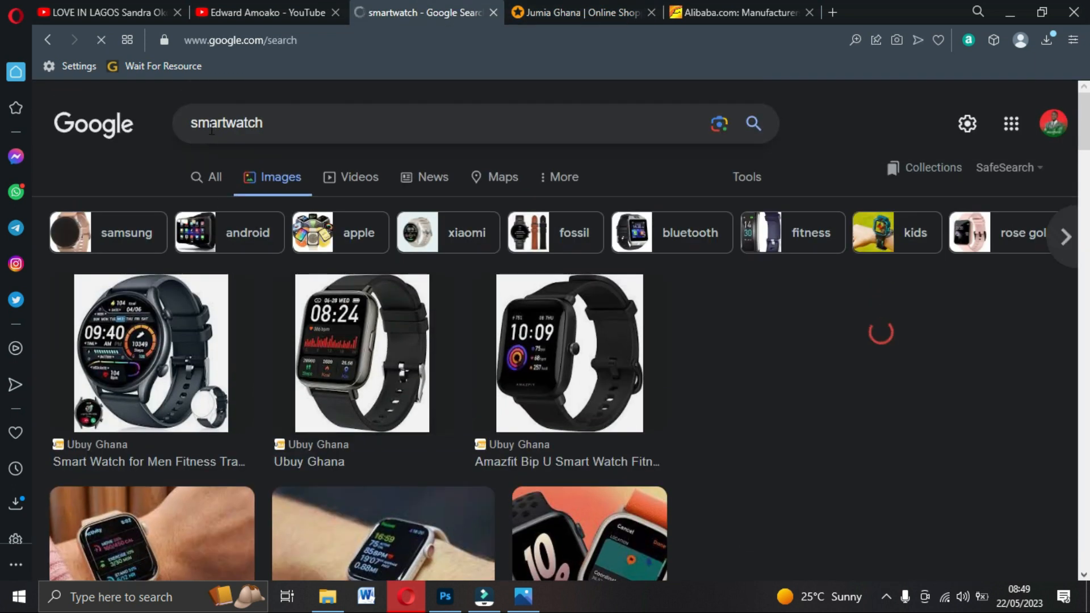
Preview the Ubuy Ghana, Engadget and Tom's Guide smartwatch images, then start saving the Tom's Guide photo.
{"action": "scroll", "coordinate": [865, 390], "scroll_direction": "down", "scroll_amount": 5}
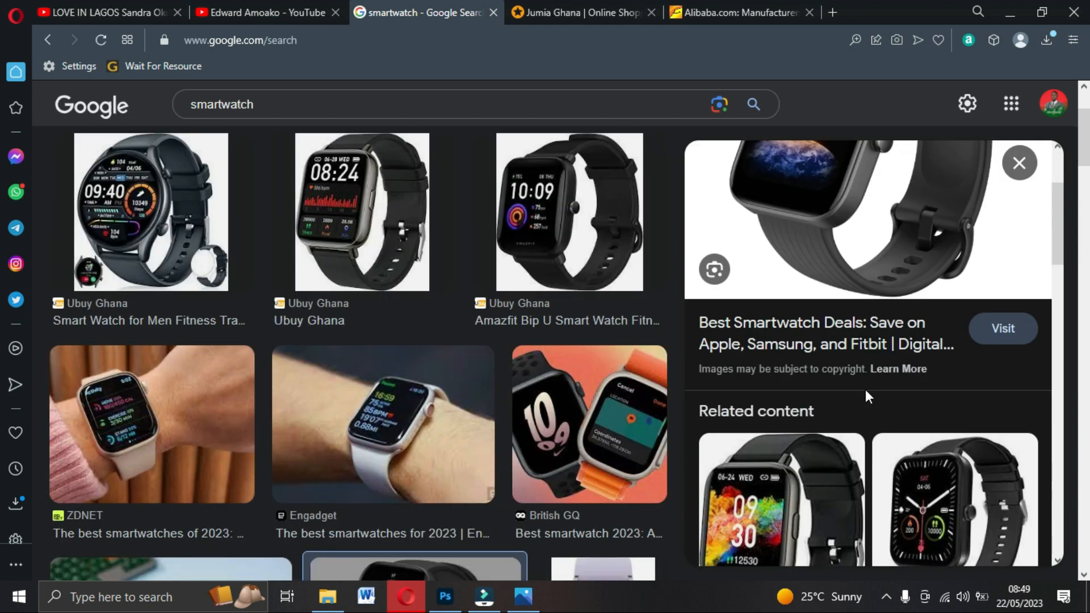
{"action": "scroll", "coordinate": [864, 398], "scroll_direction": "down", "scroll_amount": 4}
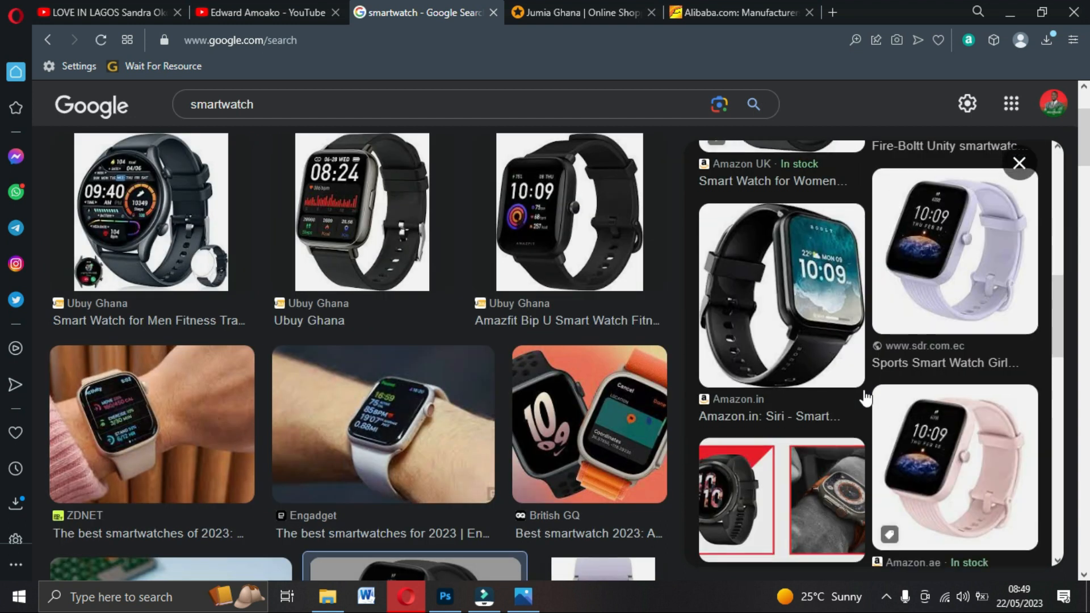
{"action": "scroll", "coordinate": [864, 398], "scroll_direction": "up", "scroll_amount": 2}
{"action": "scroll", "coordinate": [865, 391], "scroll_direction": "up", "scroll_amount": 7}
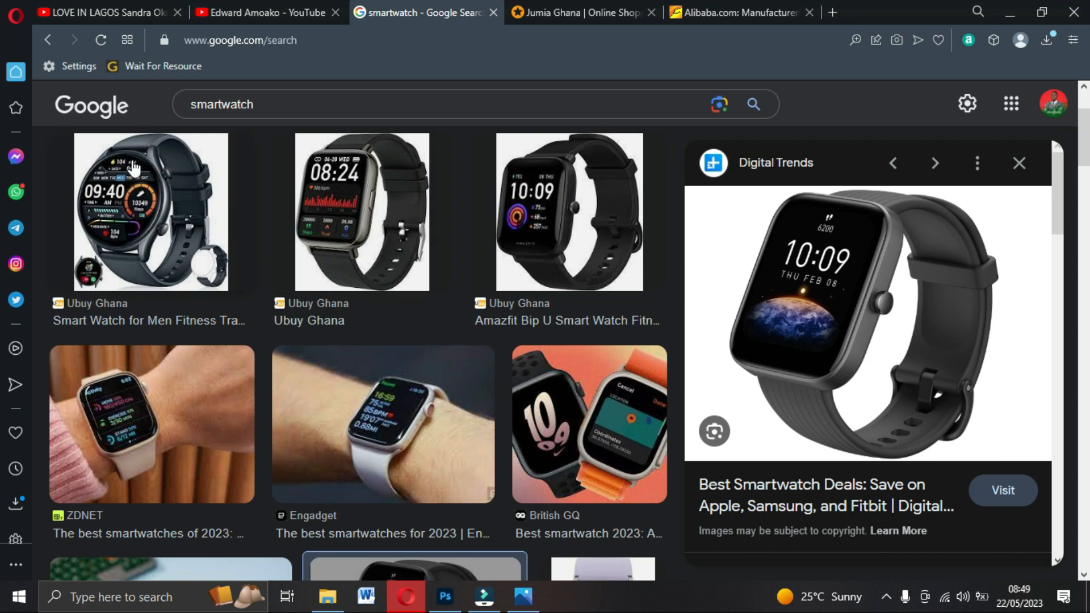
{"action": "left_click", "coordinate": [332, 227]}
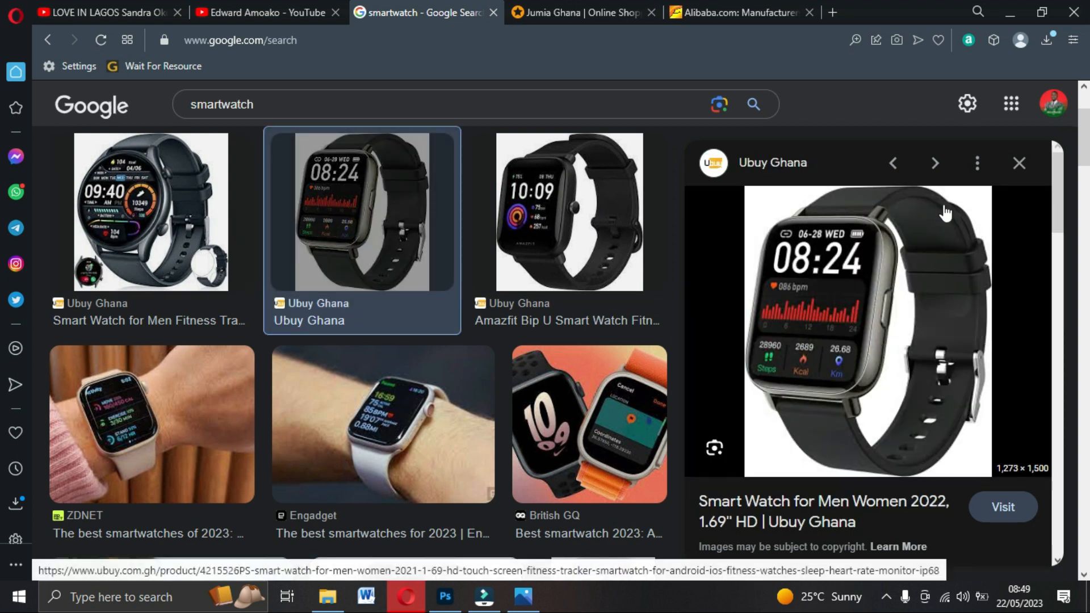
{"action": "scroll", "coordinate": [373, 332], "scroll_direction": "down", "scroll_amount": 3}
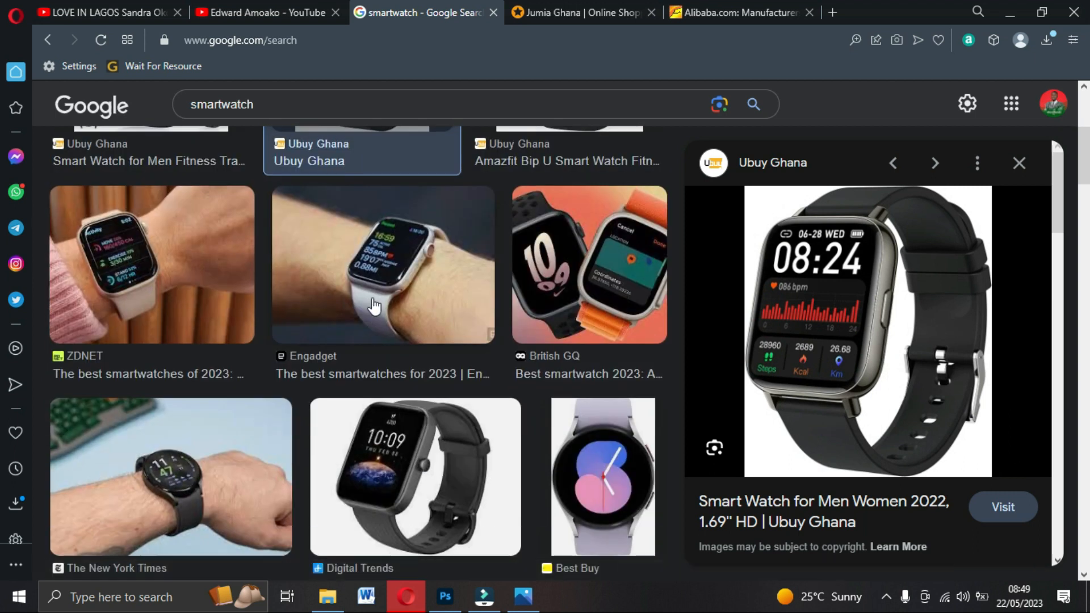
{"action": "left_click", "coordinate": [368, 310]}
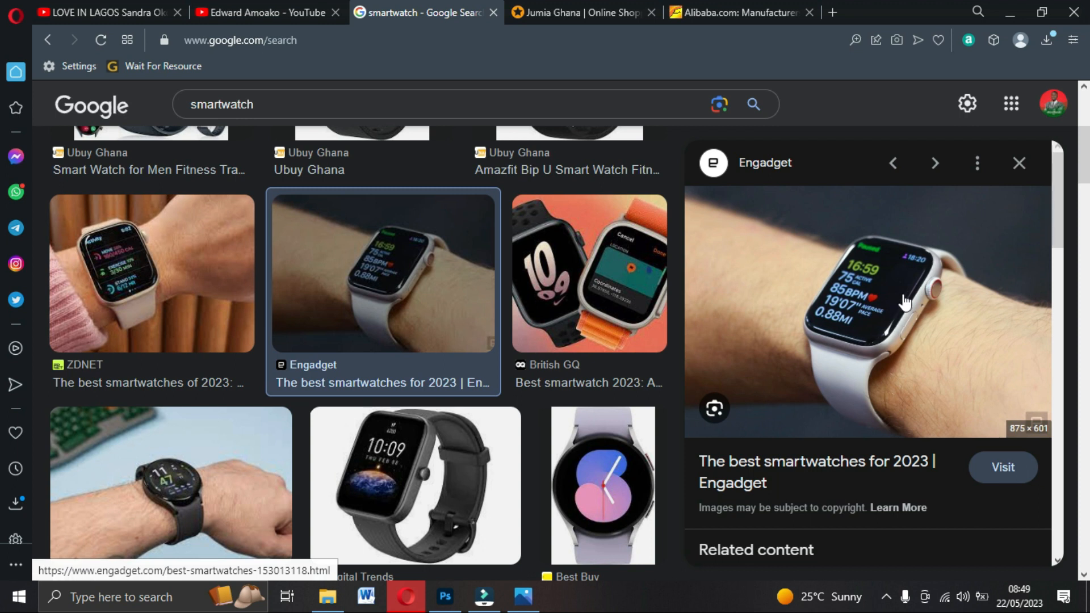
{"action": "scroll", "coordinate": [128, 306], "scroll_direction": "down", "scroll_amount": 4}
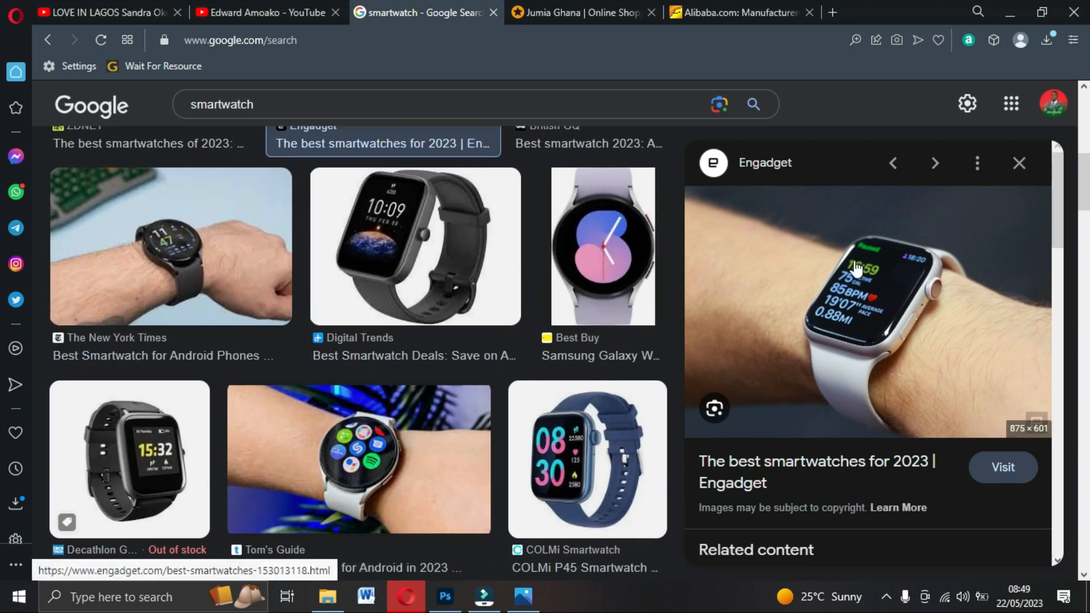
{"action": "left_click", "coordinate": [366, 416]}
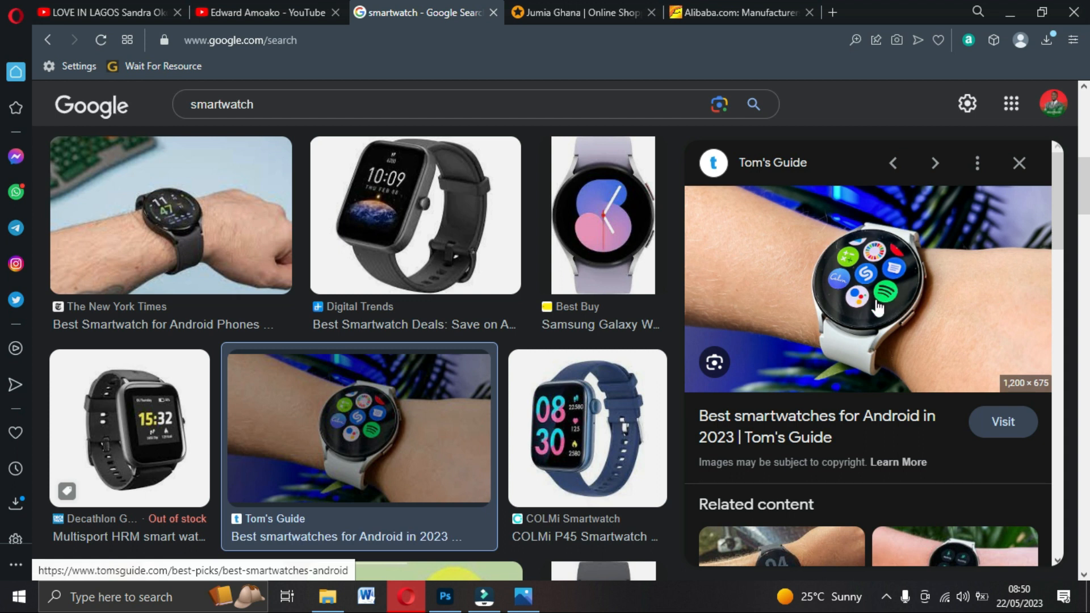
{"action": "right_click", "coordinate": [836, 277]}
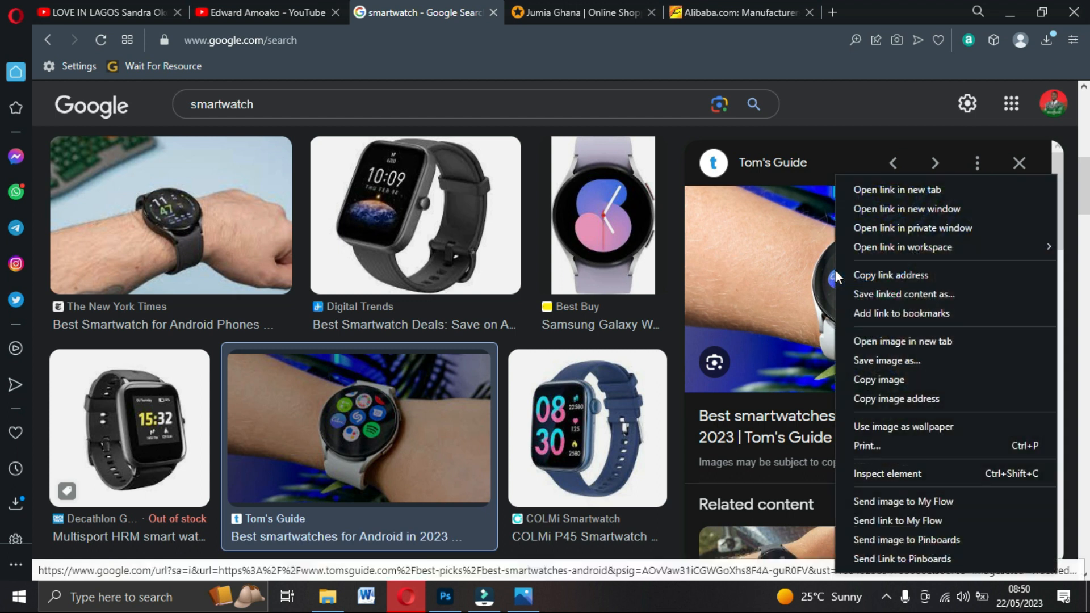
{"action": "left_click", "coordinate": [865, 361]}
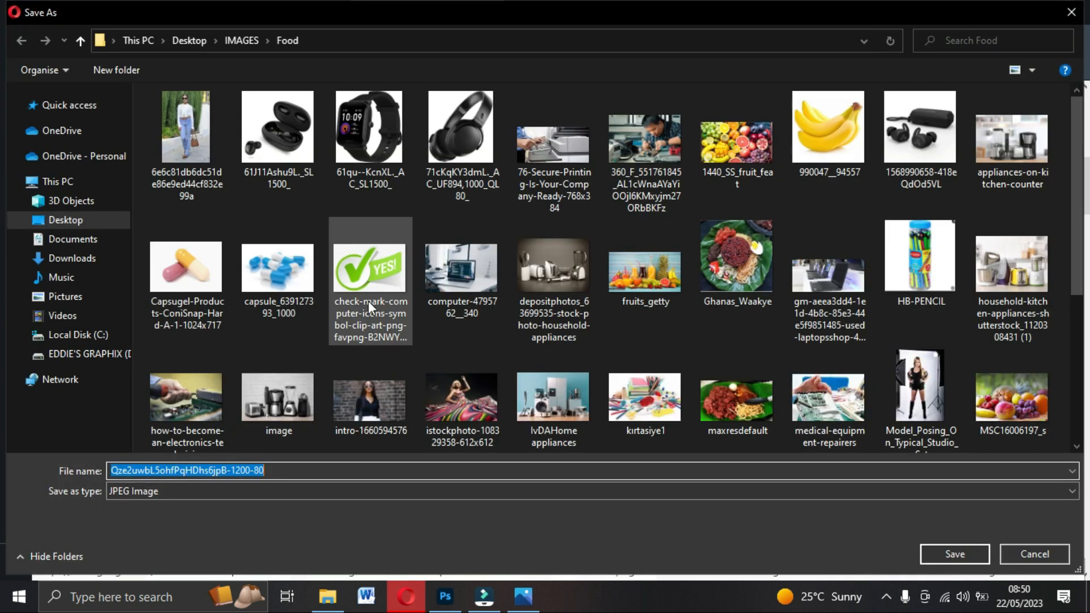
Save the Tom's Guide smartwatch photo as a JPEG Image in Desktop > IMAGES > Food.
{"action": "left_click", "coordinate": [144, 492]}
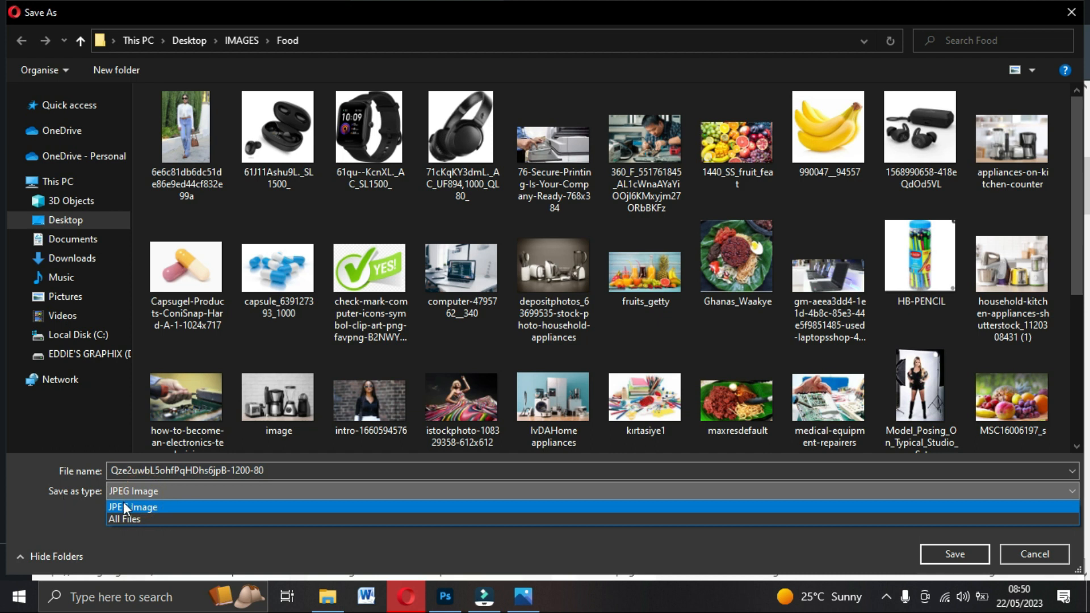
{"action": "left_click", "coordinate": [132, 493]}
{"action": "left_click", "coordinate": [141, 486]}
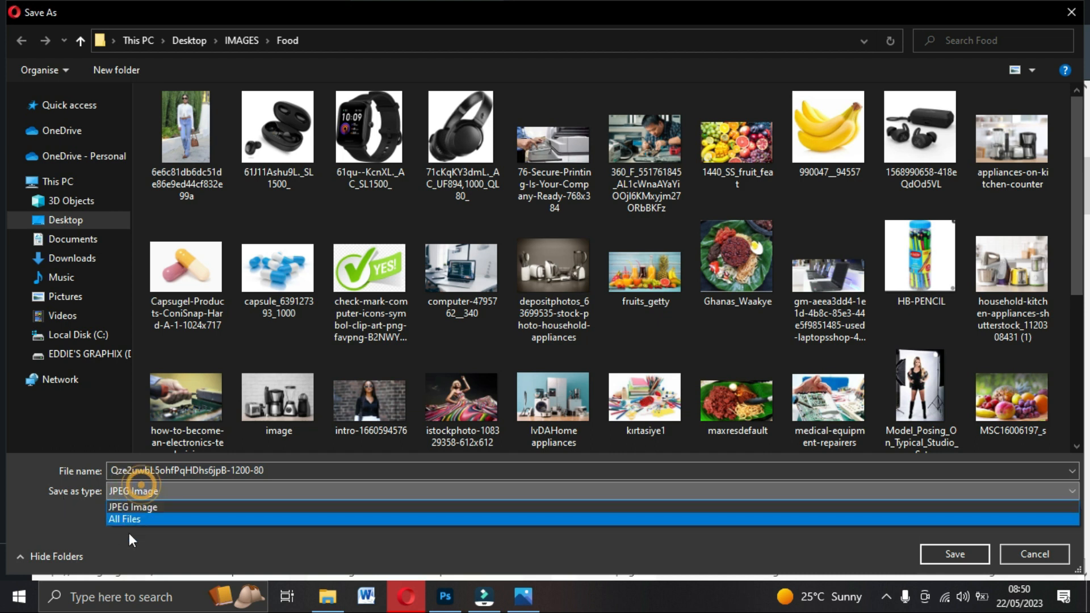
{"action": "left_click", "coordinate": [135, 487]}
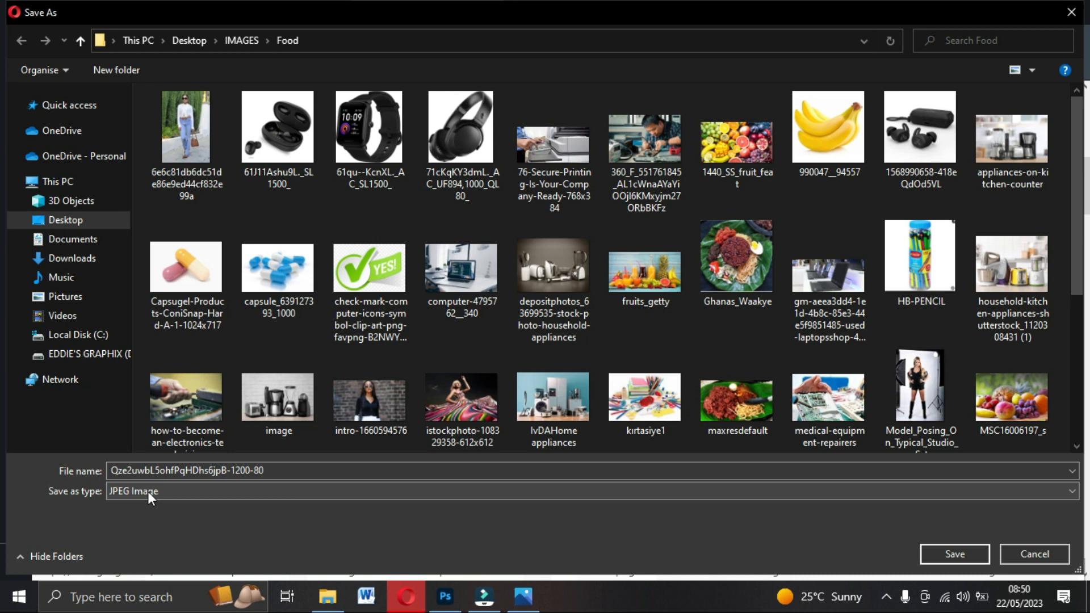
{"action": "left_click", "coordinate": [132, 492]}
{"action": "left_click", "coordinate": [132, 493]}
{"action": "left_click", "coordinate": [132, 493]}
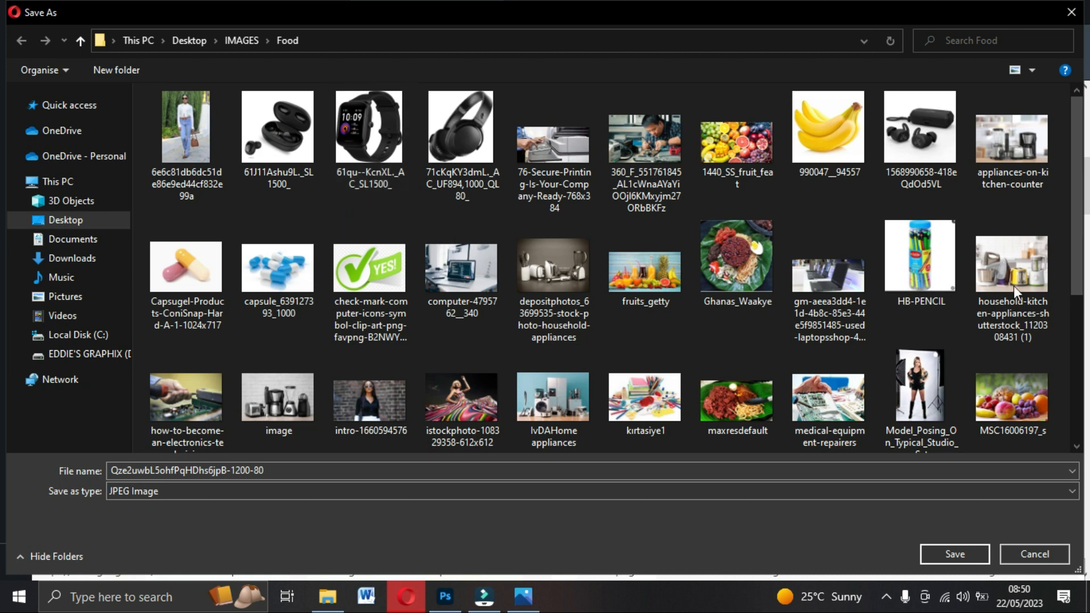
{"action": "left_click", "coordinate": [958, 554]}
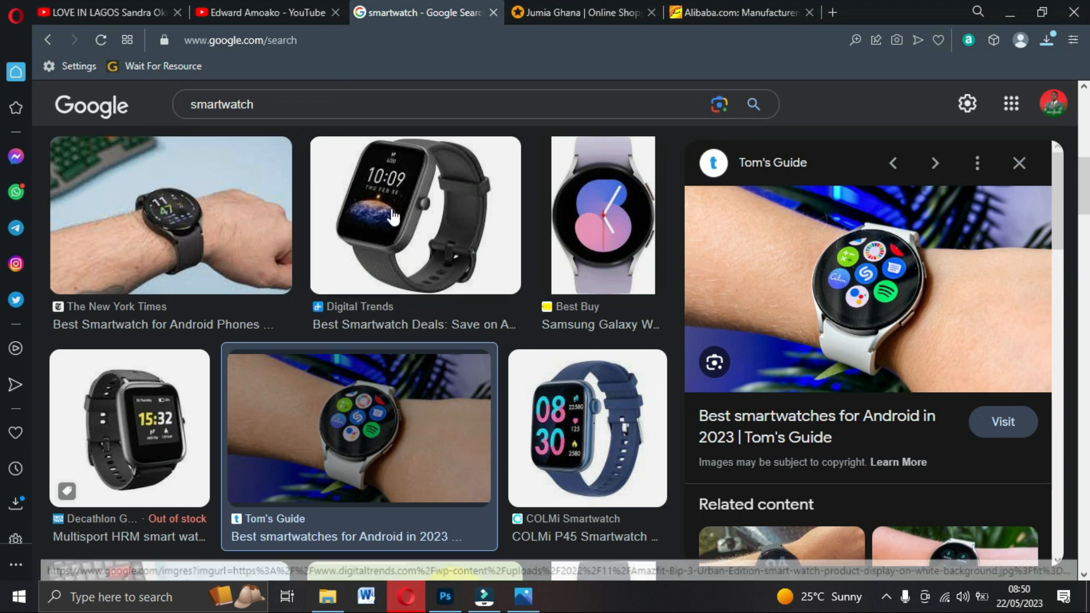
Replace the smartwatch search in Opera's Google Images with 'earpods'.
{"action": "scroll", "coordinate": [275, 242], "scroll_direction": "down", "scroll_amount": 5}
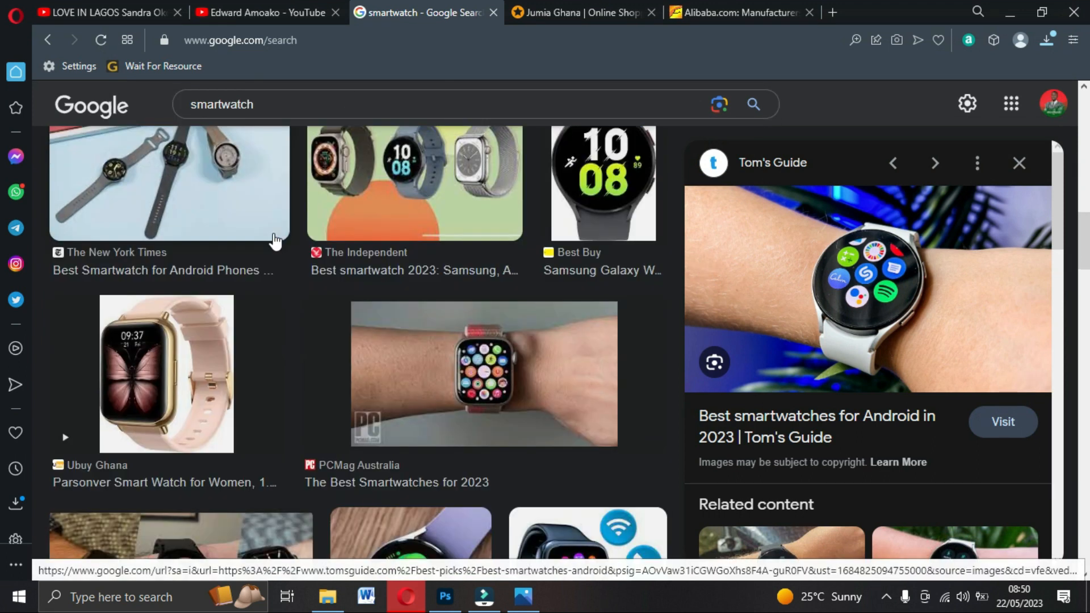
{"action": "scroll", "coordinate": [275, 242], "scroll_direction": "up", "scroll_amount": 5}
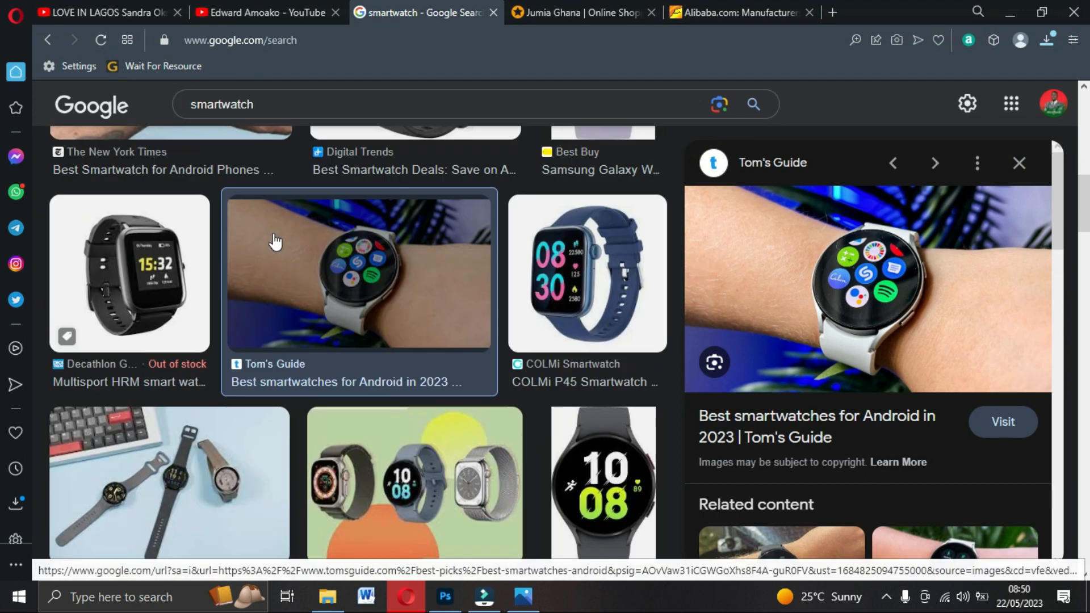
{"action": "scroll", "coordinate": [277, 149], "scroll_direction": "up", "scroll_amount": 10}
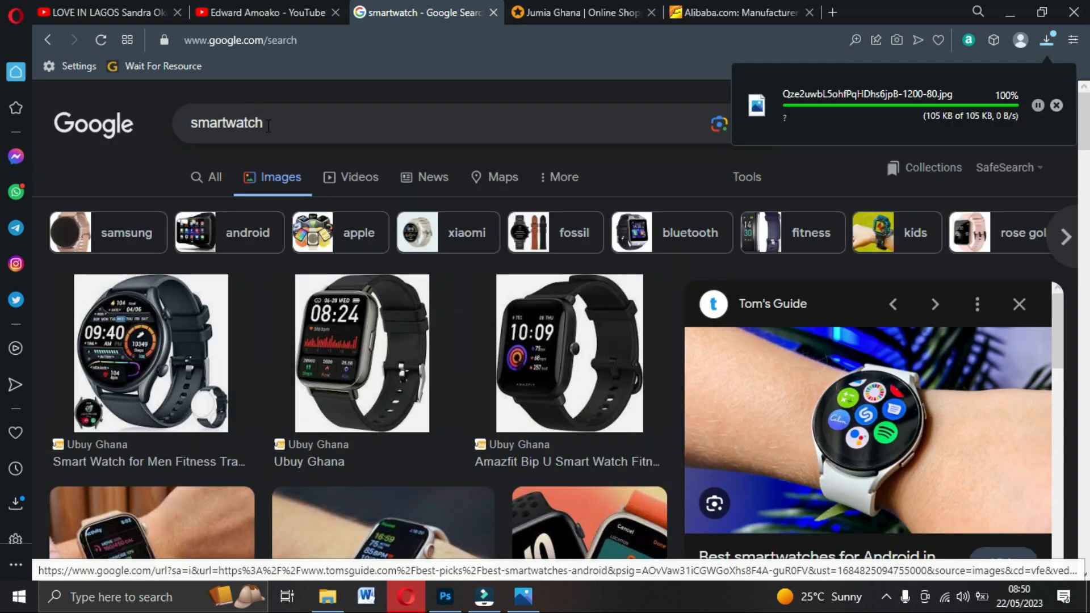
{"action": "left_click_drag", "start_coordinate": [270, 125], "coordinate": [168, 126]}
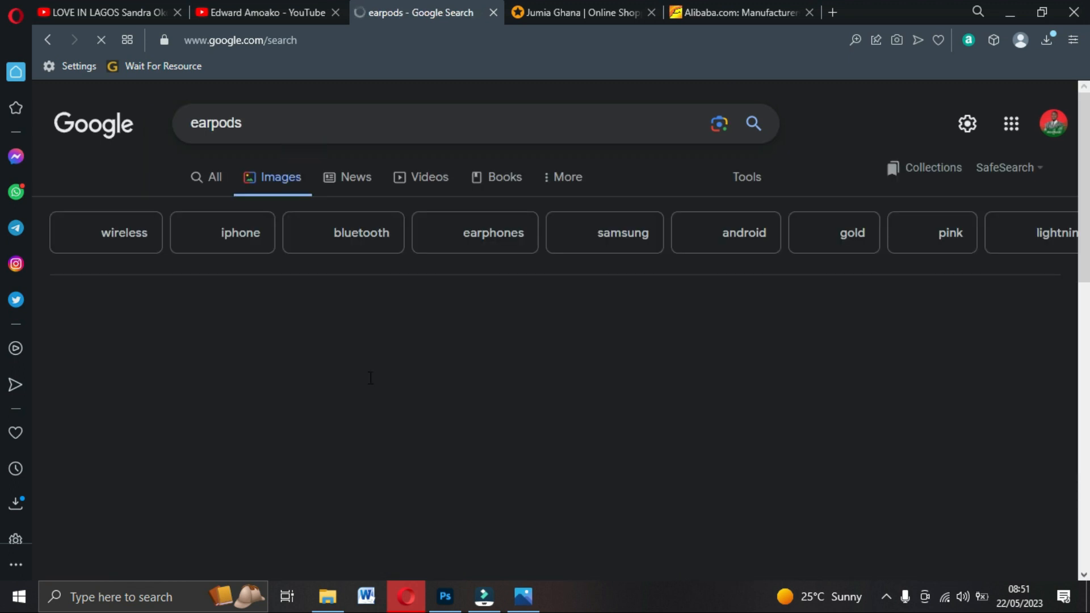
{"action": "scroll", "coordinate": [370, 380], "scroll_direction": "down", "scroll_amount": 5}
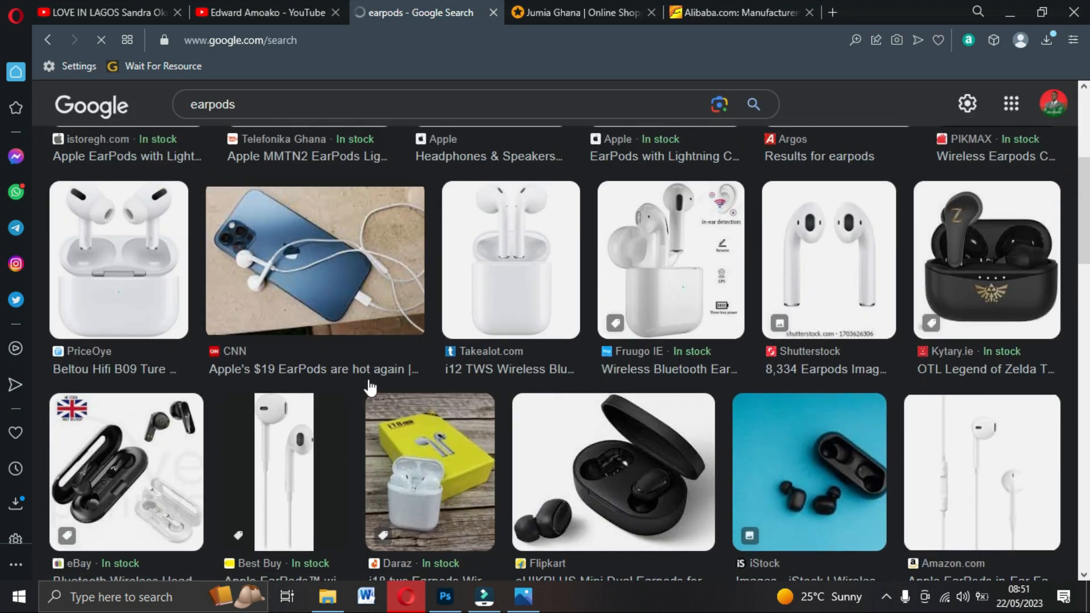
{"action": "scroll", "coordinate": [421, 370], "scroll_direction": "down", "scroll_amount": 10}
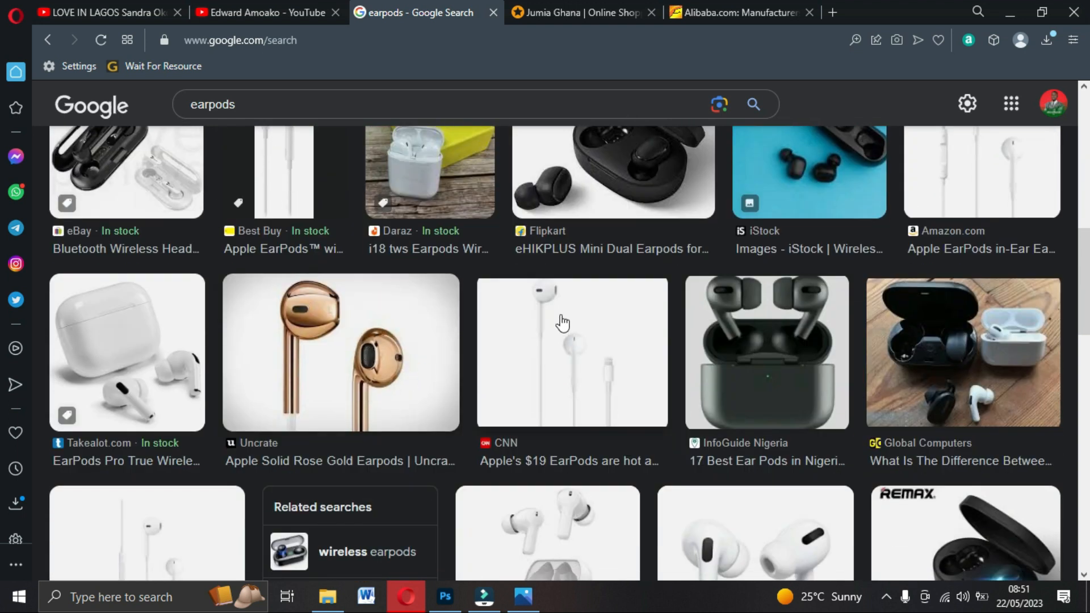
Browse the earpods image results, then return to the BANNER document in Photoshop.
{"action": "scroll", "coordinate": [591, 190], "scroll_direction": "up", "scroll_amount": 3}
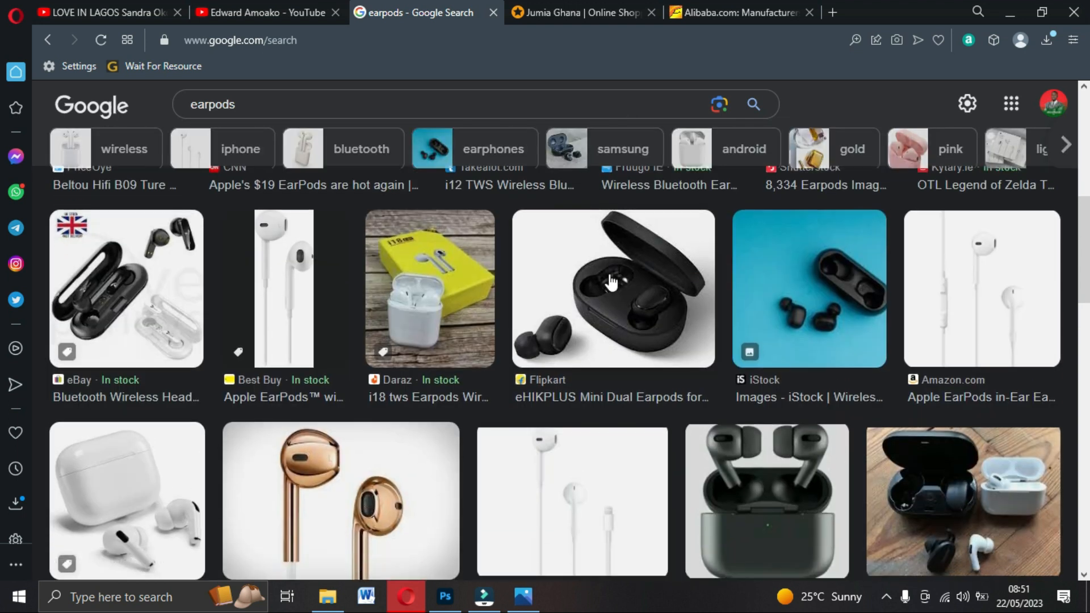
{"action": "scroll", "coordinate": [611, 283], "scroll_direction": "down", "scroll_amount": 10}
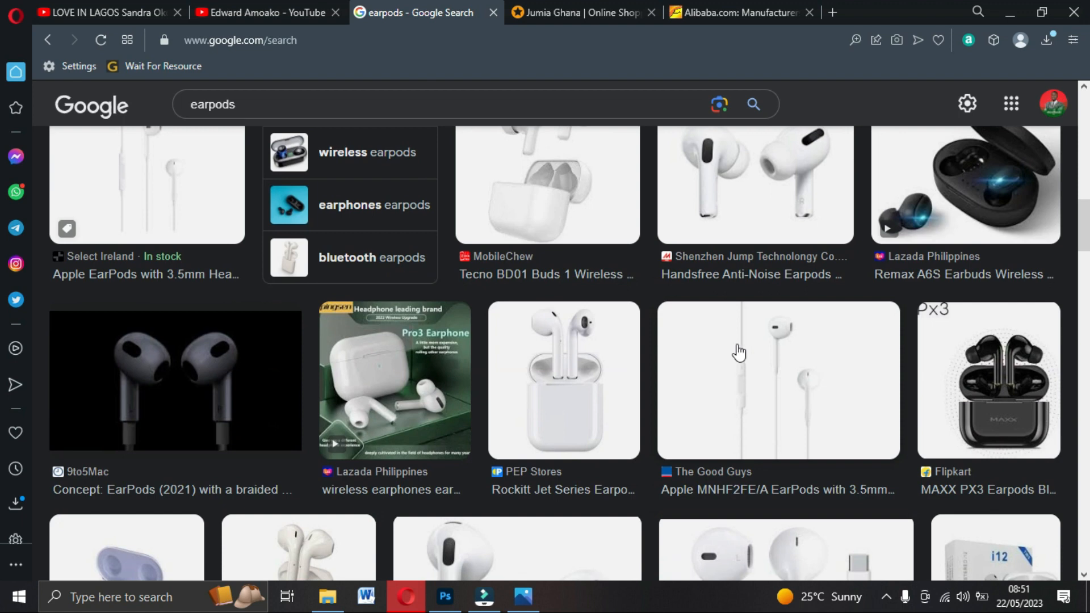
{"action": "scroll", "coordinate": [511, 357], "scroll_direction": "down", "scroll_amount": 7}
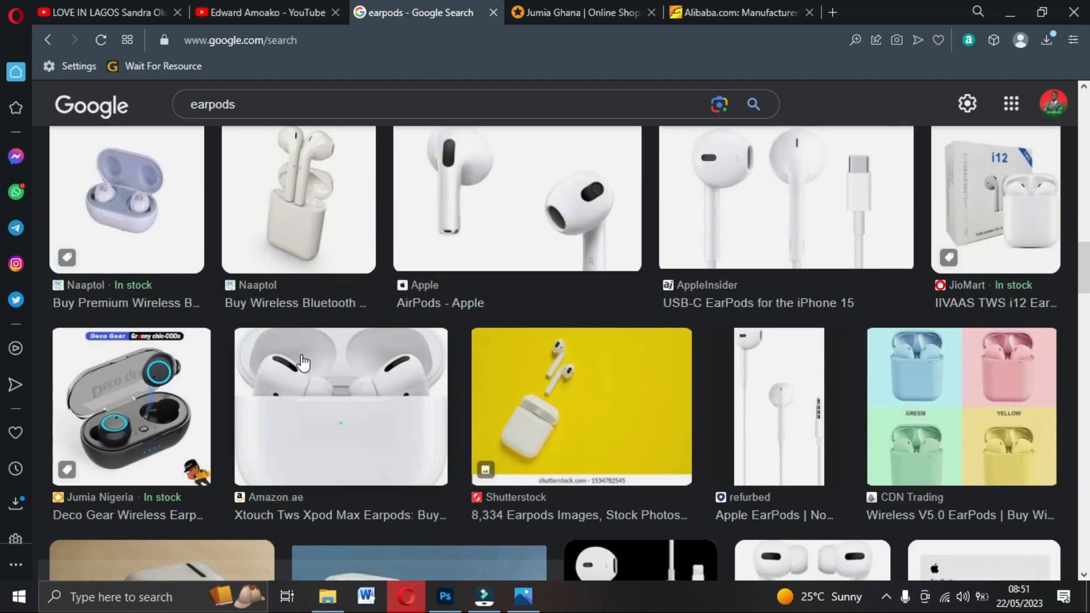
{"action": "scroll", "coordinate": [303, 362], "scroll_direction": "down", "scroll_amount": 12}
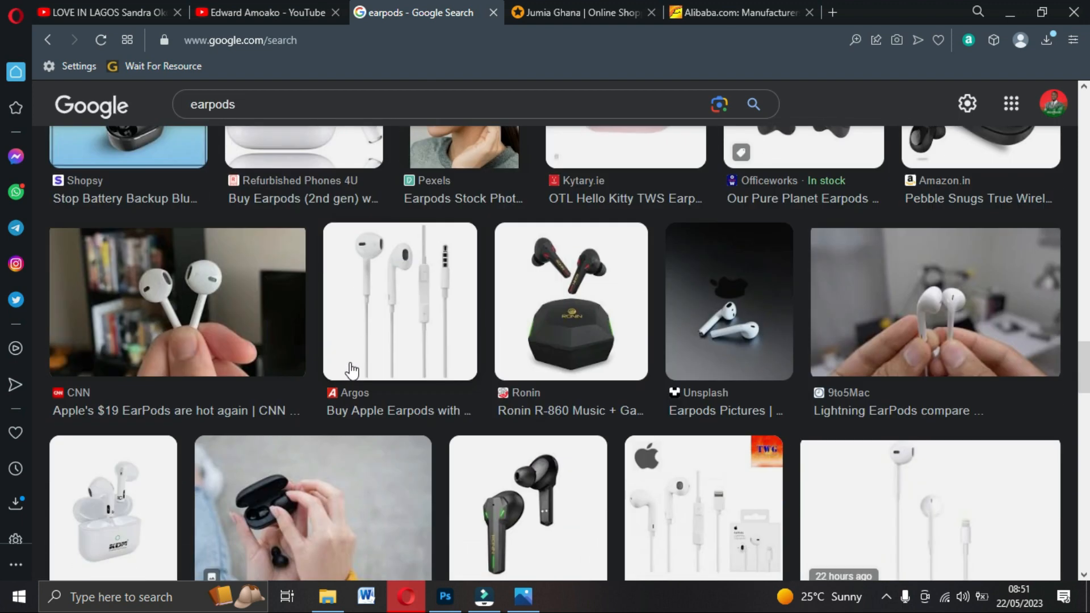
{"action": "scroll", "coordinate": [357, 370], "scroll_direction": "down", "scroll_amount": 6}
{"action": "scroll", "coordinate": [359, 370], "scroll_direction": "up", "scroll_amount": 12}
{"action": "scroll", "coordinate": [361, 370], "scroll_direction": "down", "scroll_amount": 4}
{"action": "scroll", "coordinate": [362, 371], "scroll_direction": "down", "scroll_amount": 2}
{"action": "scroll", "coordinate": [361, 370], "scroll_direction": "up", "scroll_amount": 6}
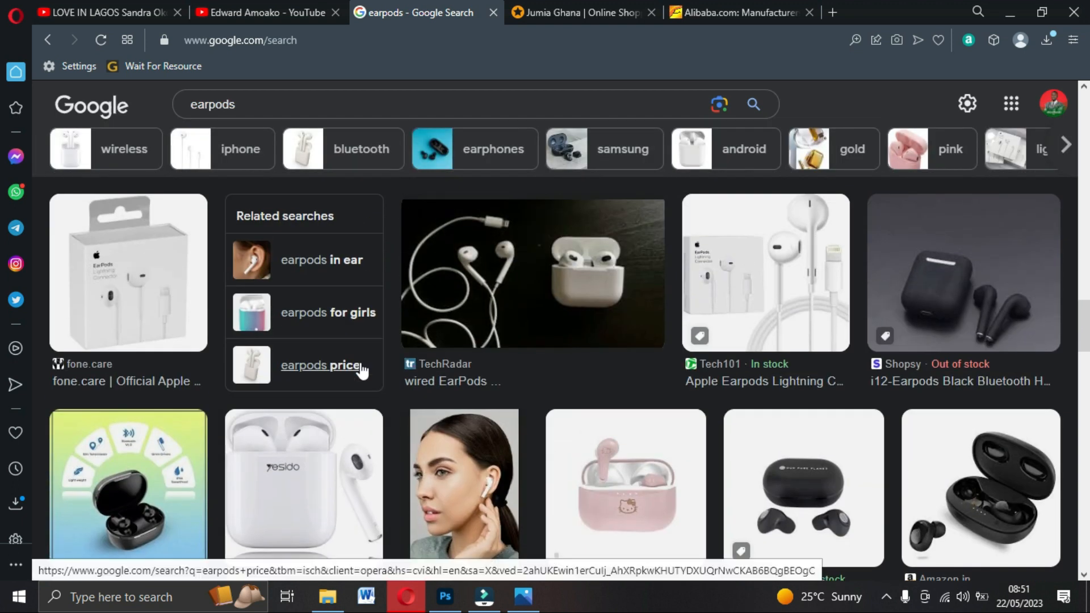
{"action": "key", "text": "alt+Tab"}
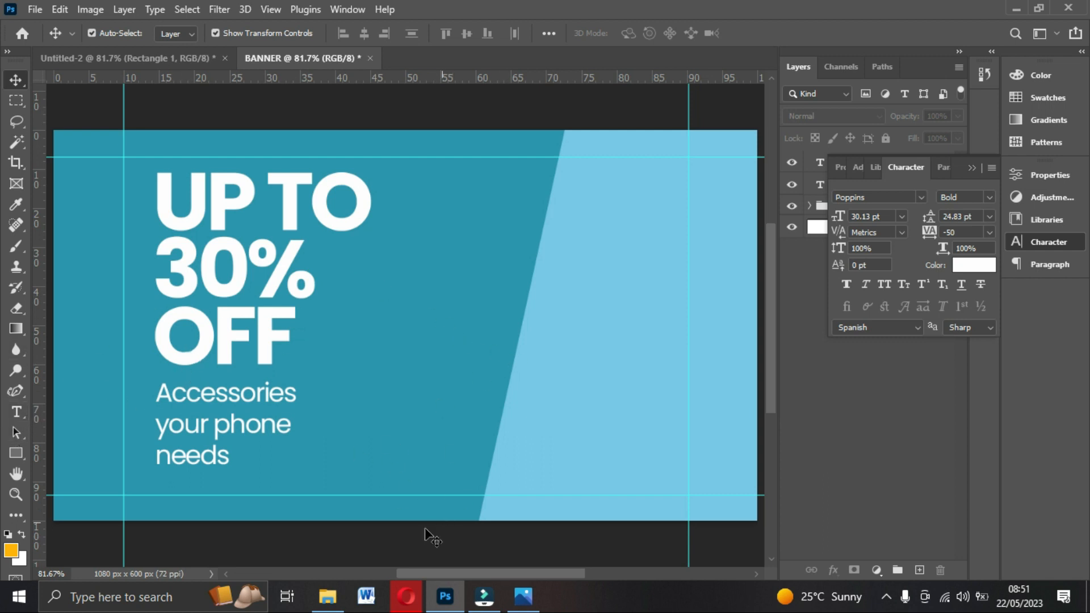
Drag the watch image from the Food folder onto the BANNER canvas.
{"action": "left_click", "coordinate": [328, 596]}
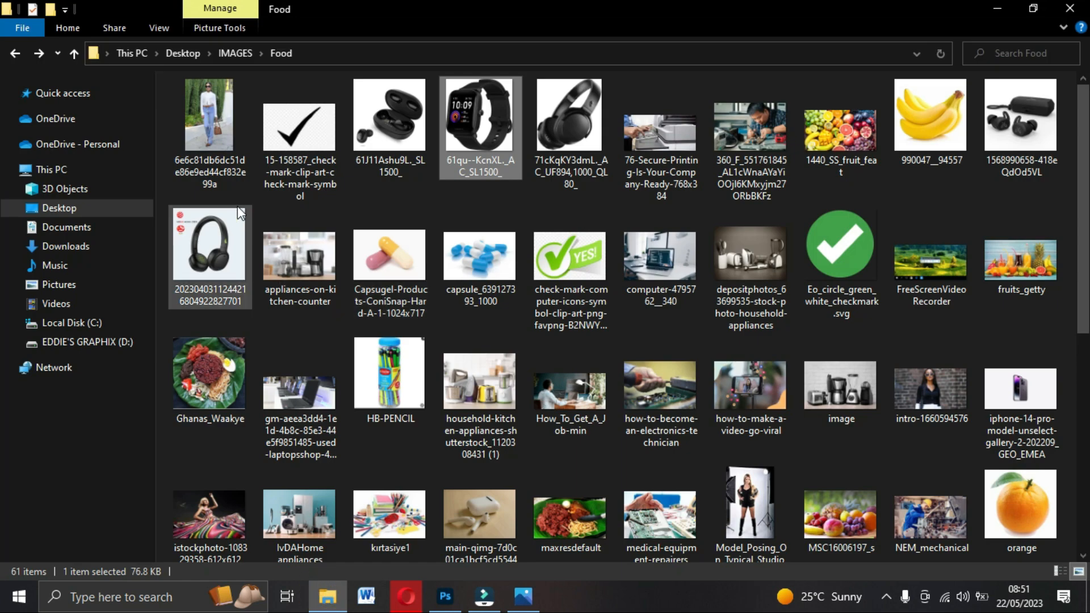
{"action": "left_click", "coordinate": [493, 137]}
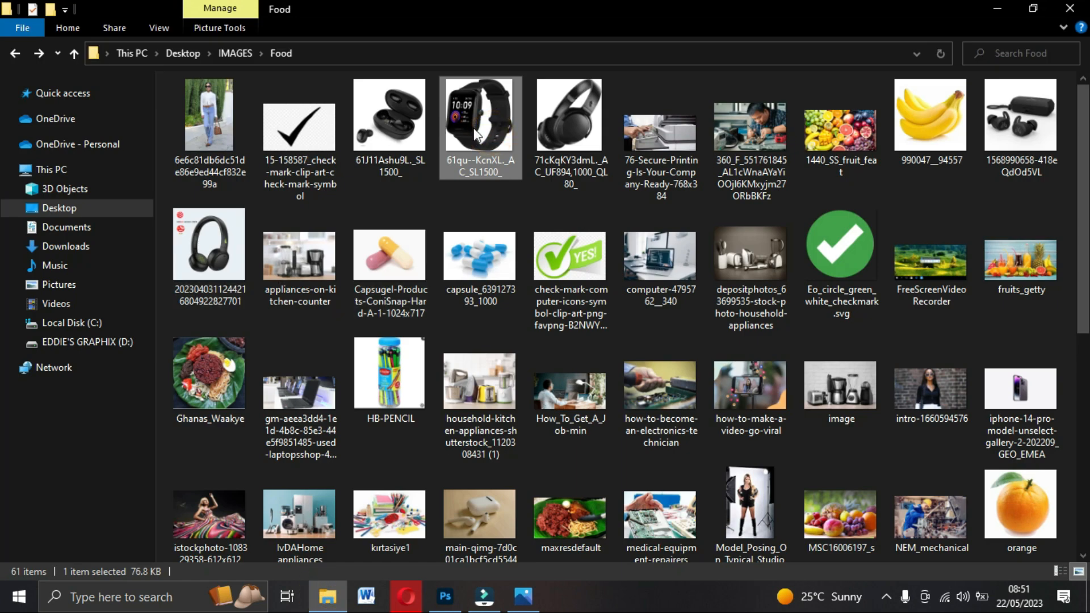
{"action": "left_click", "coordinate": [493, 122]}
{"action": "left_click_drag", "start_coordinate": [437, 588], "coordinate": [443, 593]}
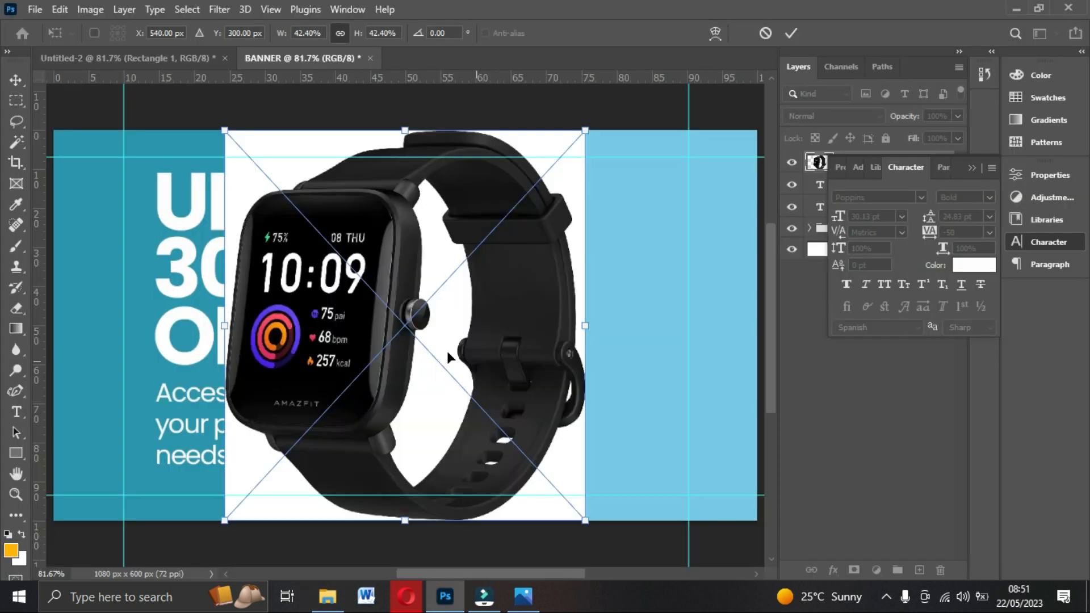
Scale the watch to about 29% beside the headline and collapse the Character panel.
{"action": "left_click_drag", "start_coordinate": [441, 351], "coordinate": [527, 349]}
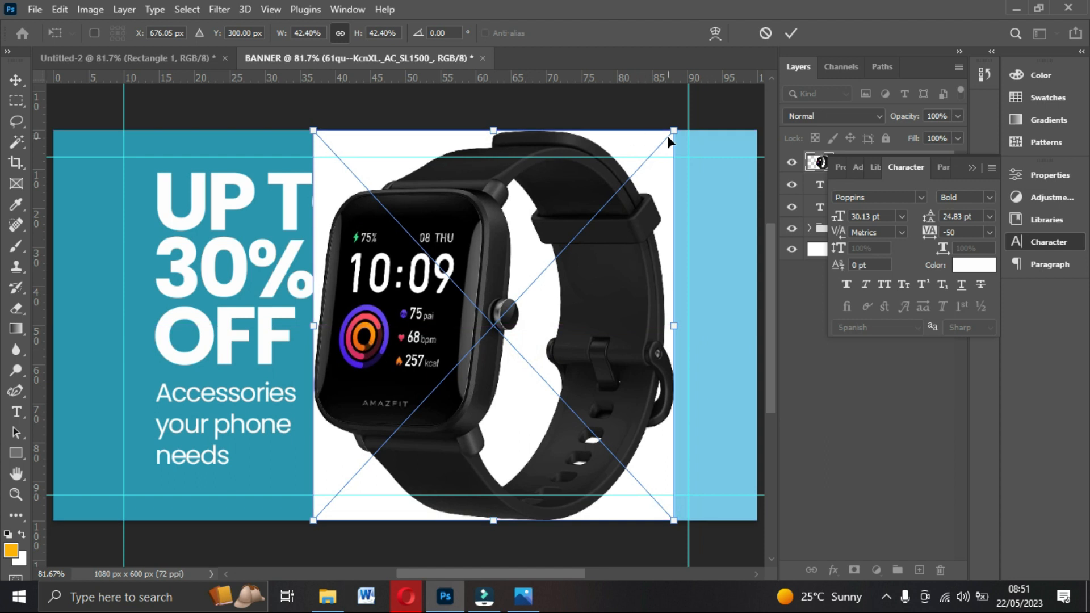
{"action": "left_click_drag", "start_coordinate": [674, 130], "coordinate": [617, 191]}
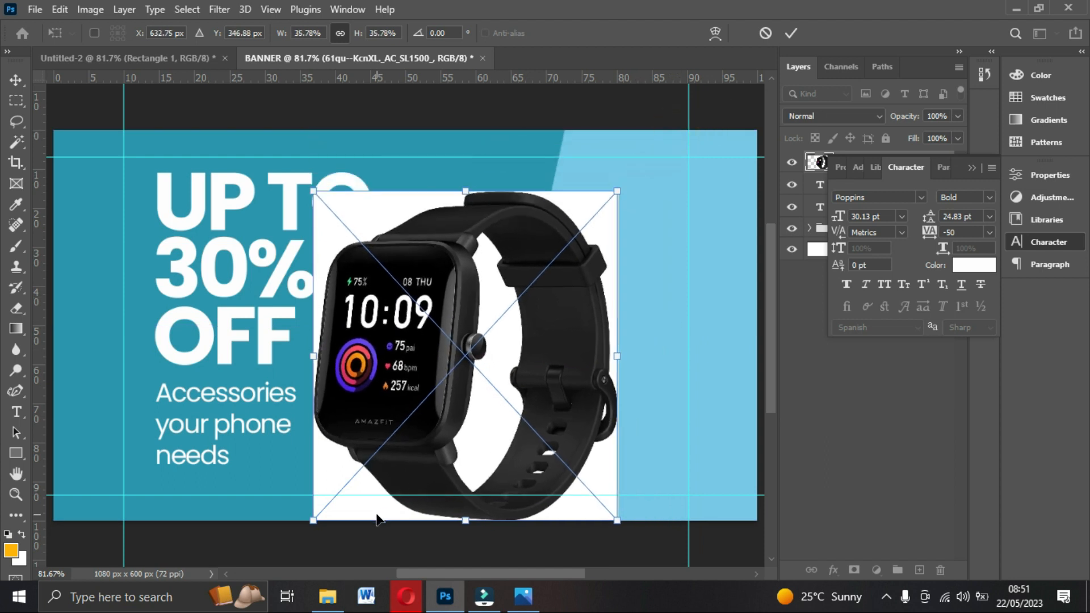
{"action": "left_click_drag", "start_coordinate": [313, 520], "coordinate": [373, 454]}
{"action": "left_click", "coordinate": [482, 342]}
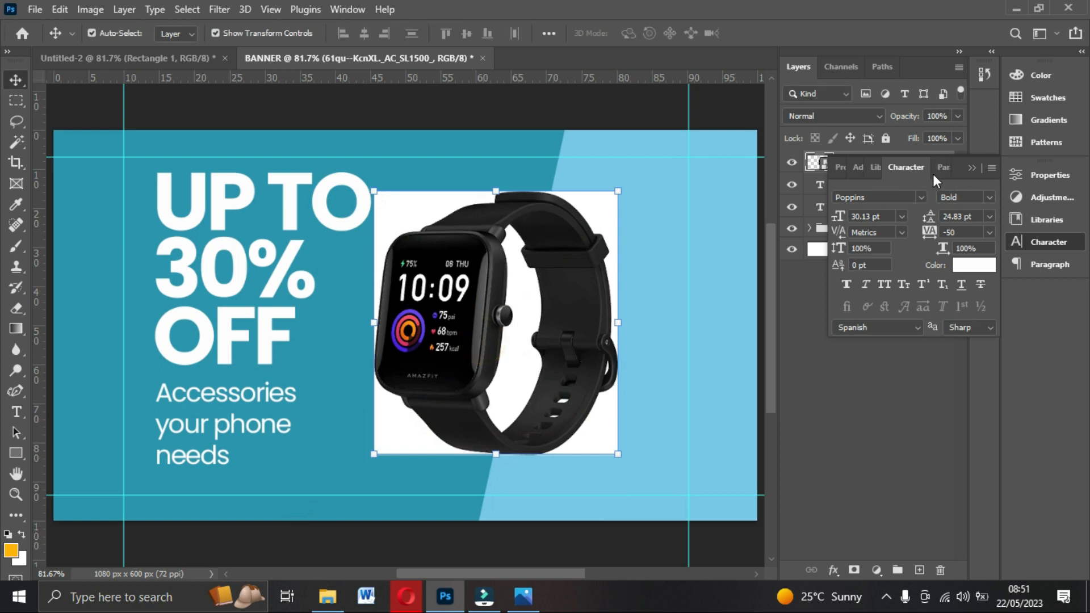
{"action": "left_click", "coordinate": [971, 168]}
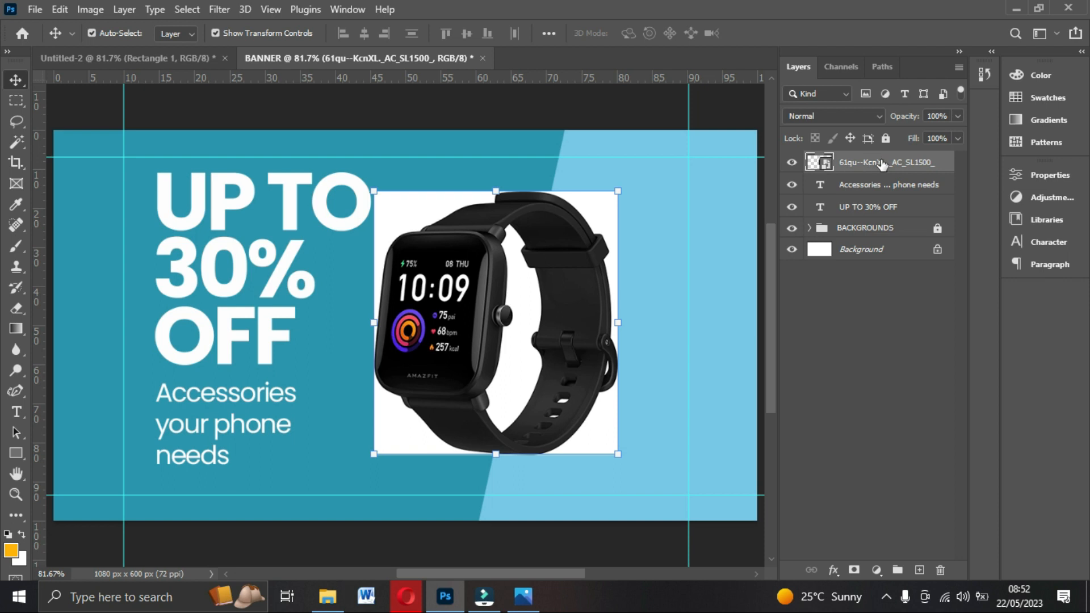
Nudge the watch right and rasterize its smart object layer into pixels.
{"action": "left_click_drag", "start_coordinate": [483, 311], "coordinate": [551, 331]}
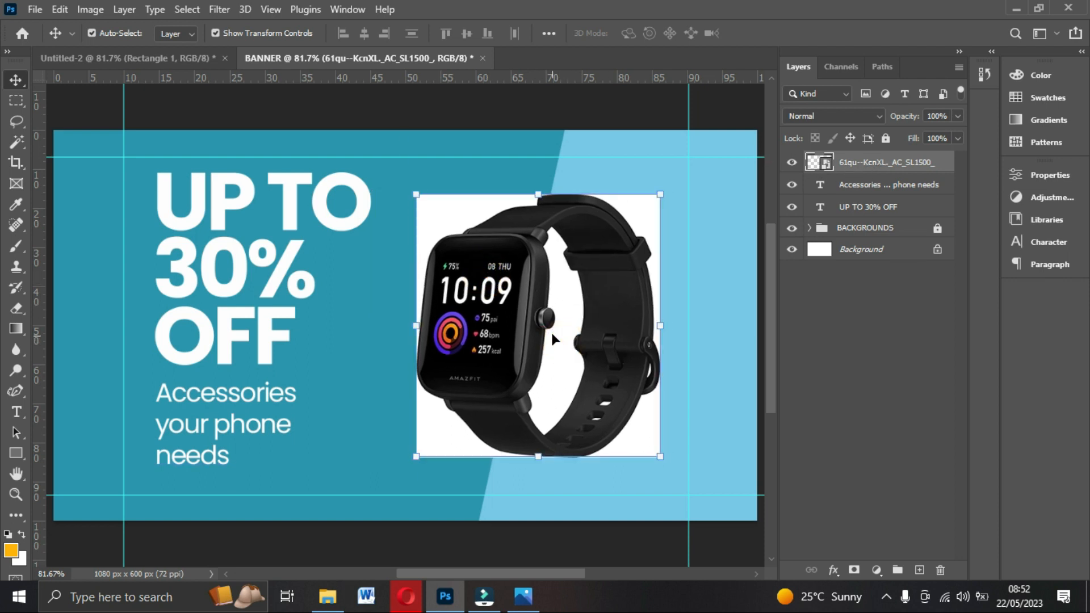
{"action": "right_click", "coordinate": [854, 163]}
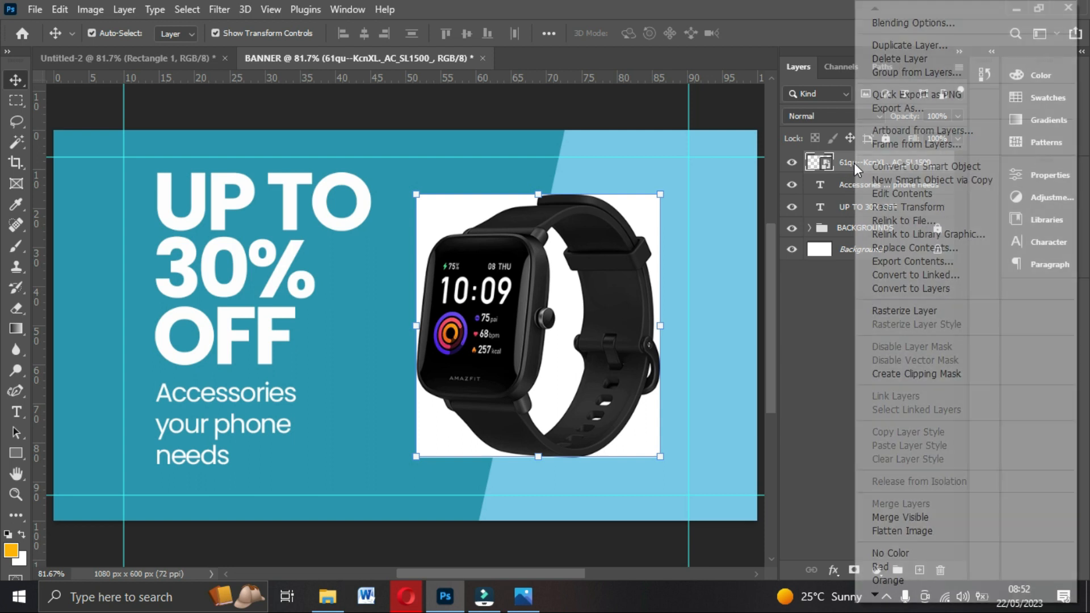
{"action": "left_click", "coordinate": [903, 316]}
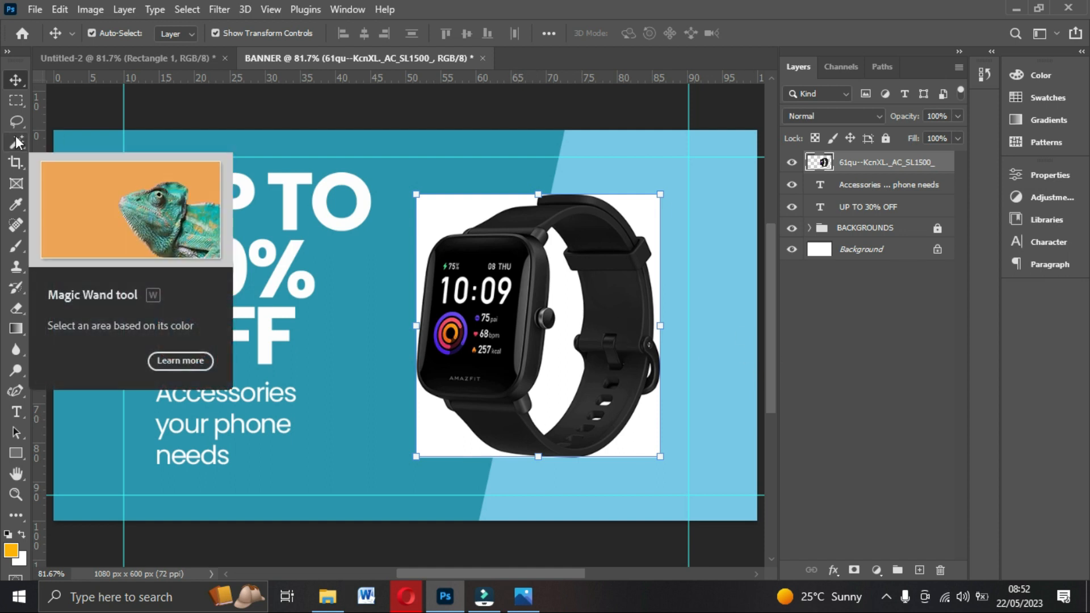
Magic Wand and delete the white areas left, right, inside and below the watch strap.
{"action": "left_click_drag", "start_coordinate": [16, 145], "coordinate": [78, 162]}
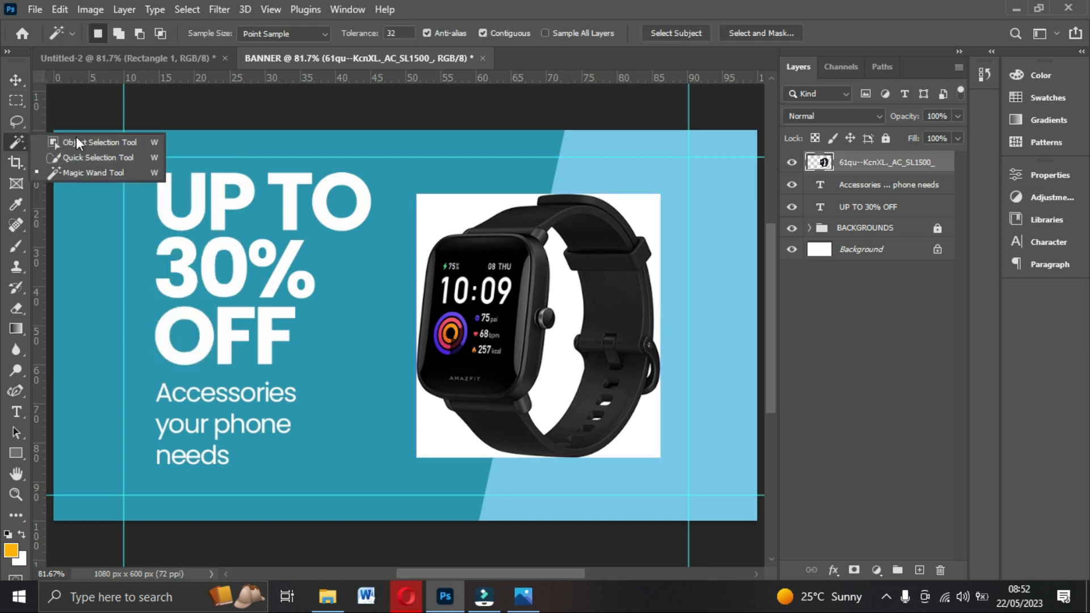
{"action": "left_click", "coordinate": [101, 171]}
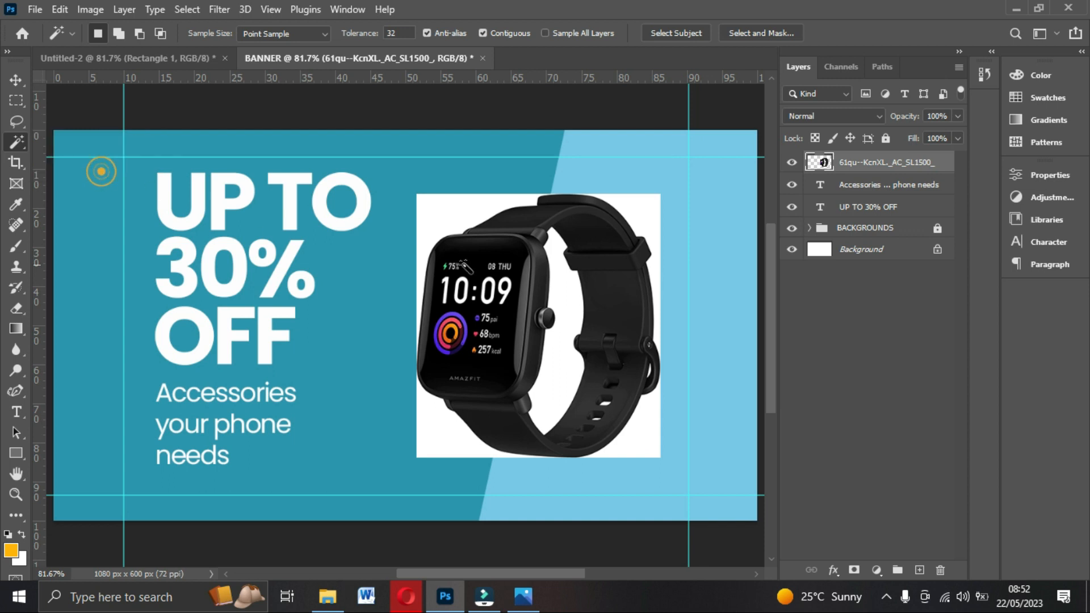
{"action": "left_click", "coordinate": [430, 211]}
{"action": "left_click", "coordinate": [643, 213]}
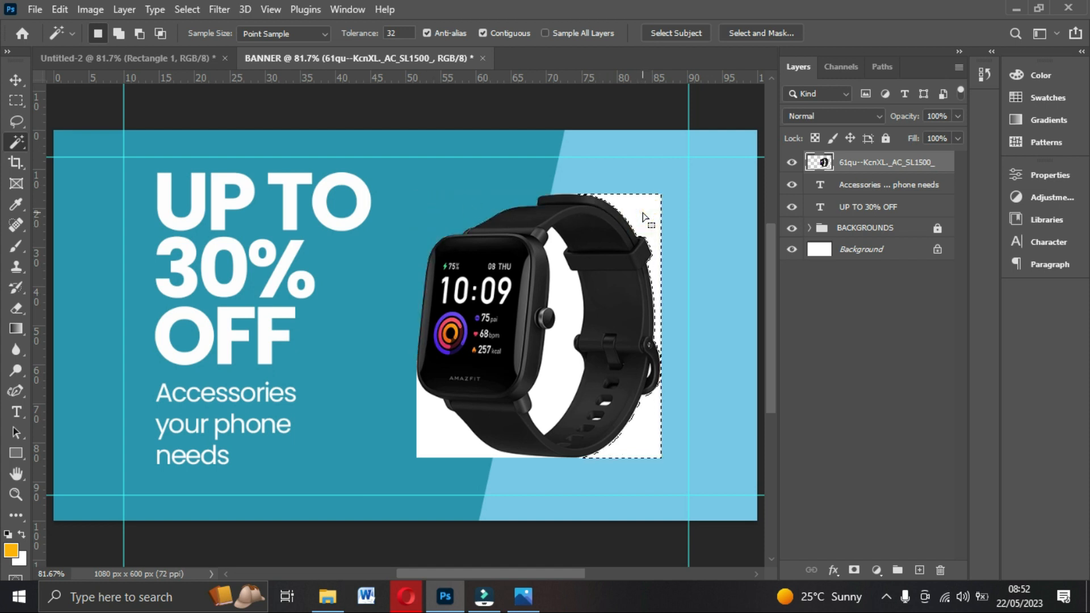
{"action": "key", "text": "Delete"}
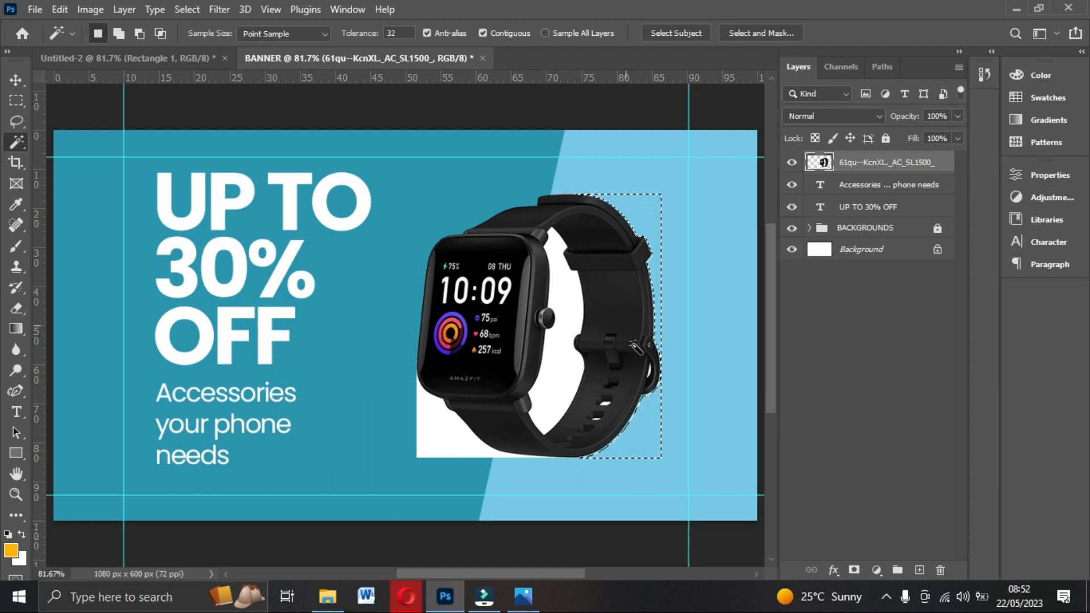
{"action": "left_click", "coordinate": [566, 303]}
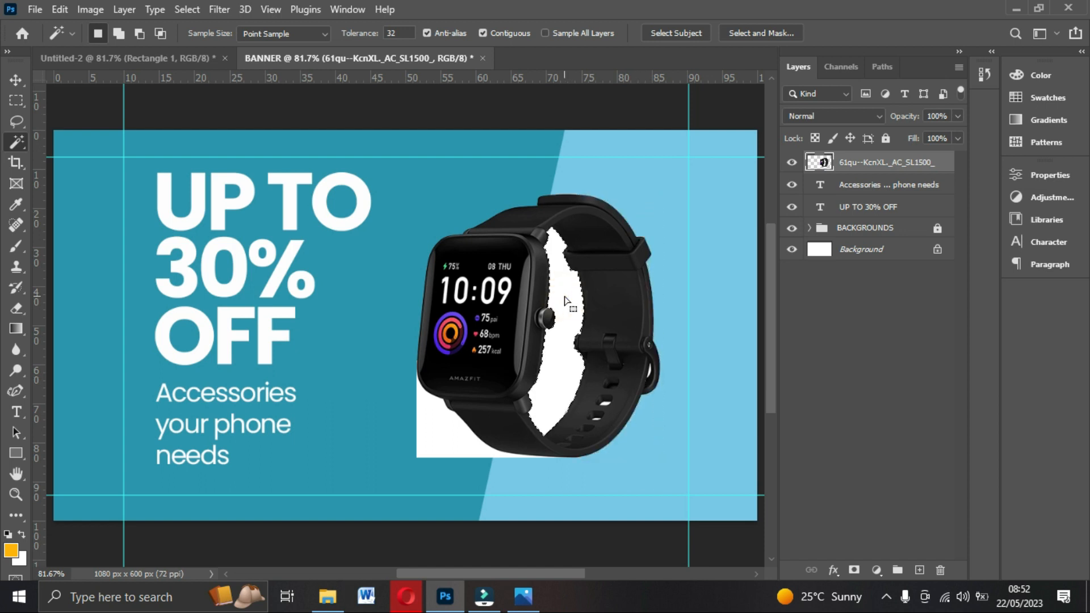
{"action": "key", "text": "Delete"}
{"action": "left_click", "coordinate": [429, 440]}
{"action": "key", "text": "Delete"}
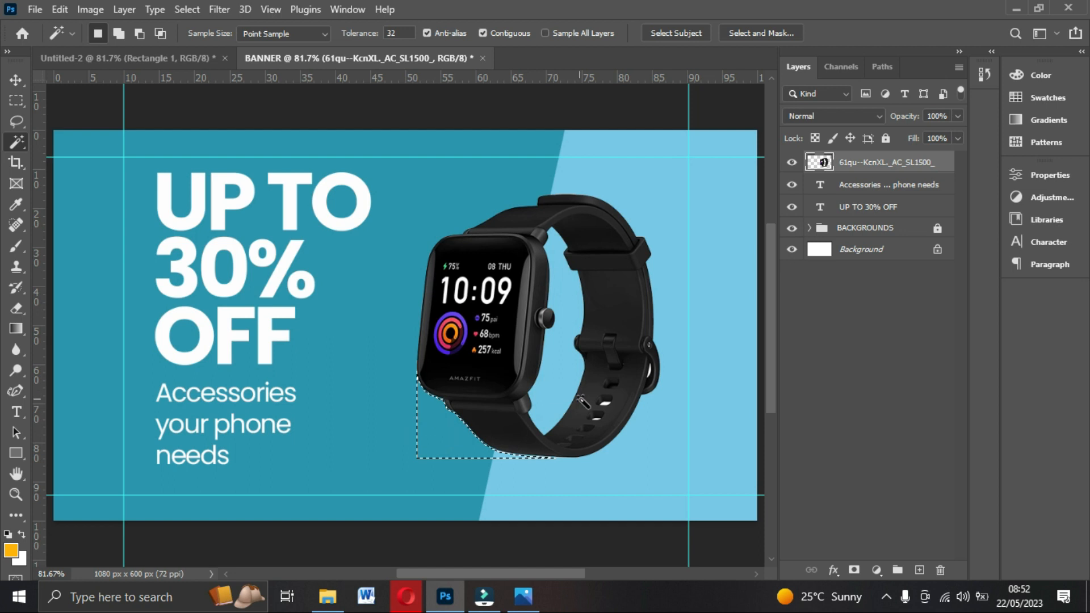
Zoom in and clear leftover white from the strap holes and beside the buckle.
{"action": "left_click", "coordinate": [608, 404]}
{"action": "left_click_drag", "start_coordinate": [606, 403], "coordinate": [606, 412]}
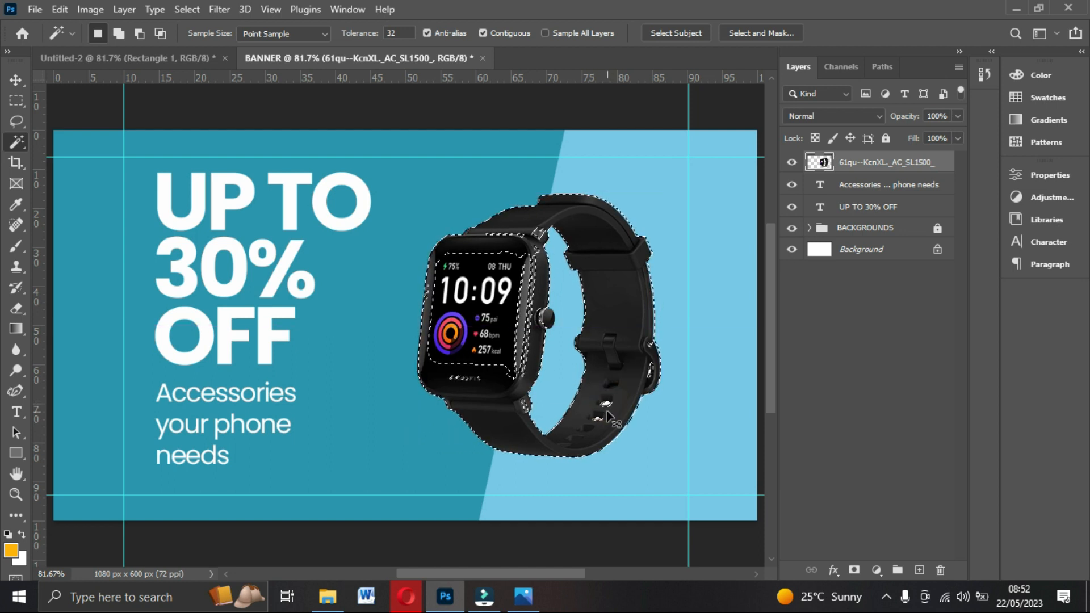
{"action": "key", "text": "ctrl+plus"}
{"action": "key", "text": "ctrl+plus"}
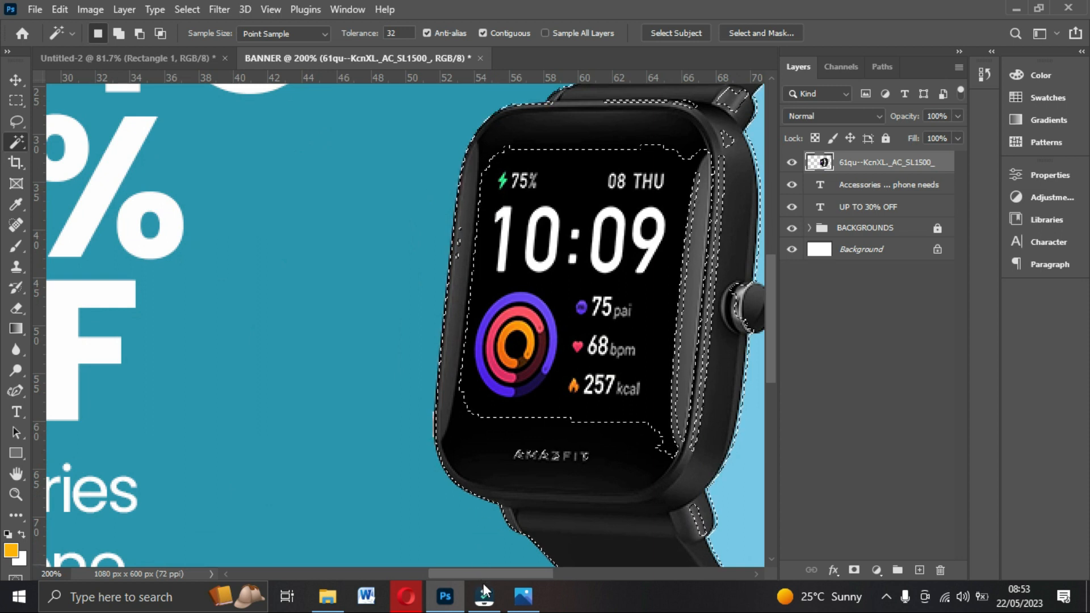
{"action": "scroll", "coordinate": [618, 295], "scroll_direction": "right", "scroll_amount": 5}
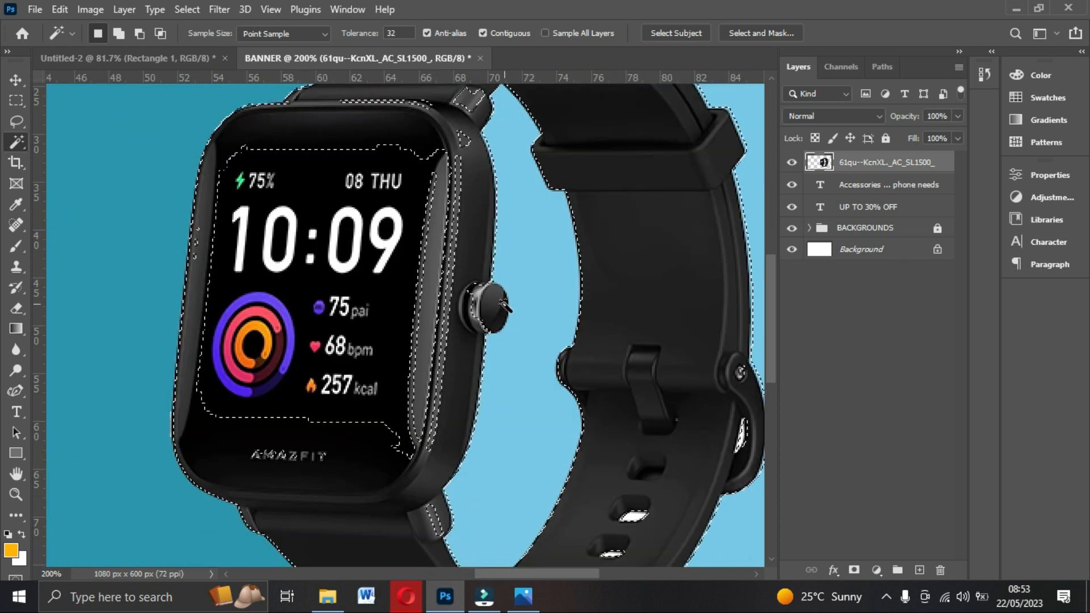
{"action": "key", "text": "ctrl+d"}
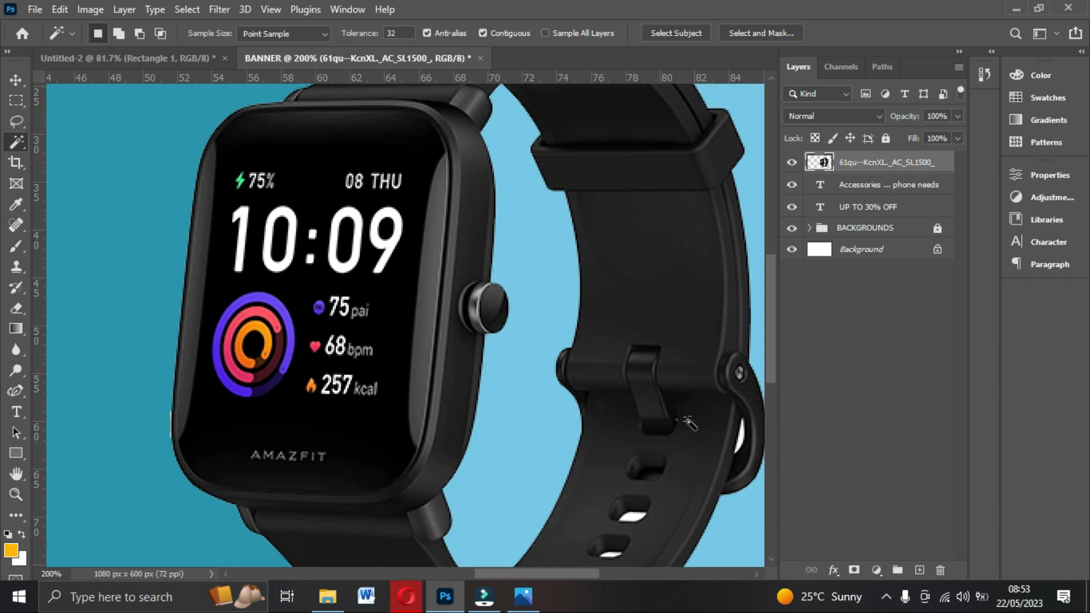
{"action": "scroll", "coordinate": [632, 507], "scroll_direction": "down", "scroll_amount": 3}
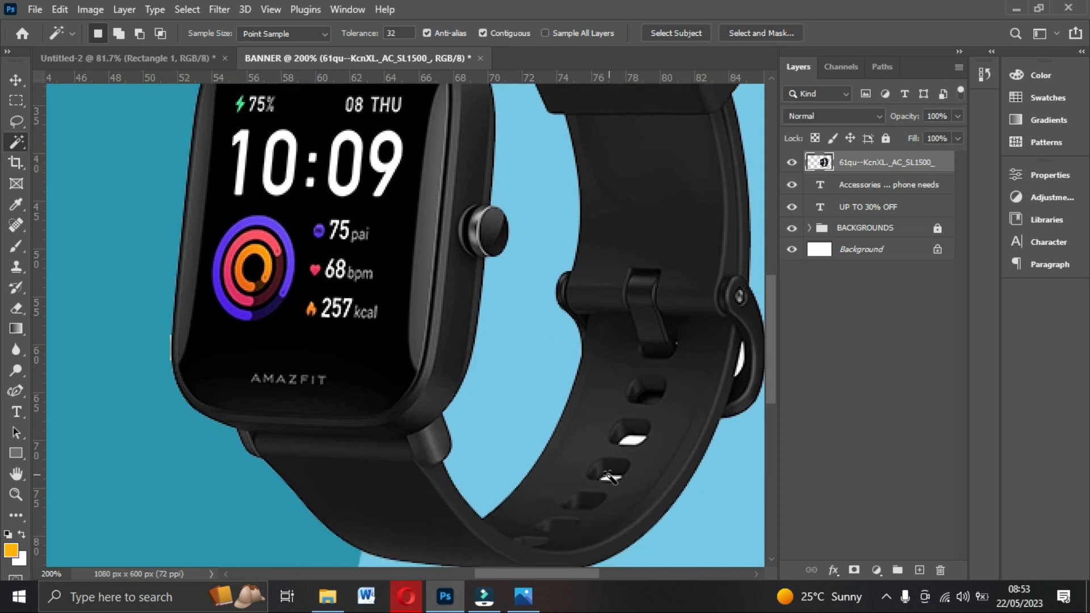
{"action": "left_click", "coordinate": [635, 438]}
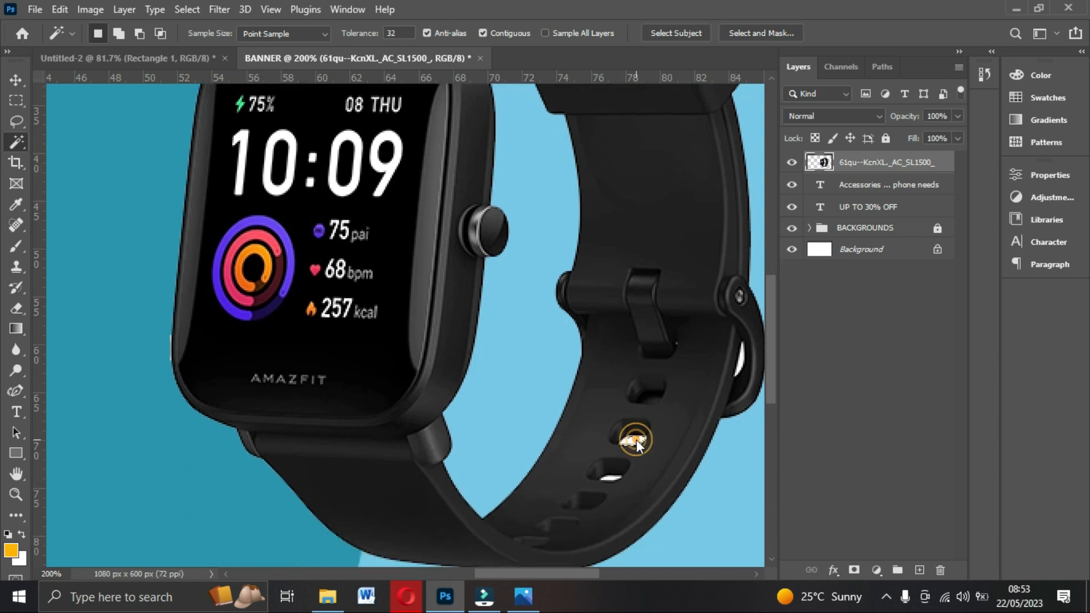
{"action": "left_click", "coordinate": [609, 478]}
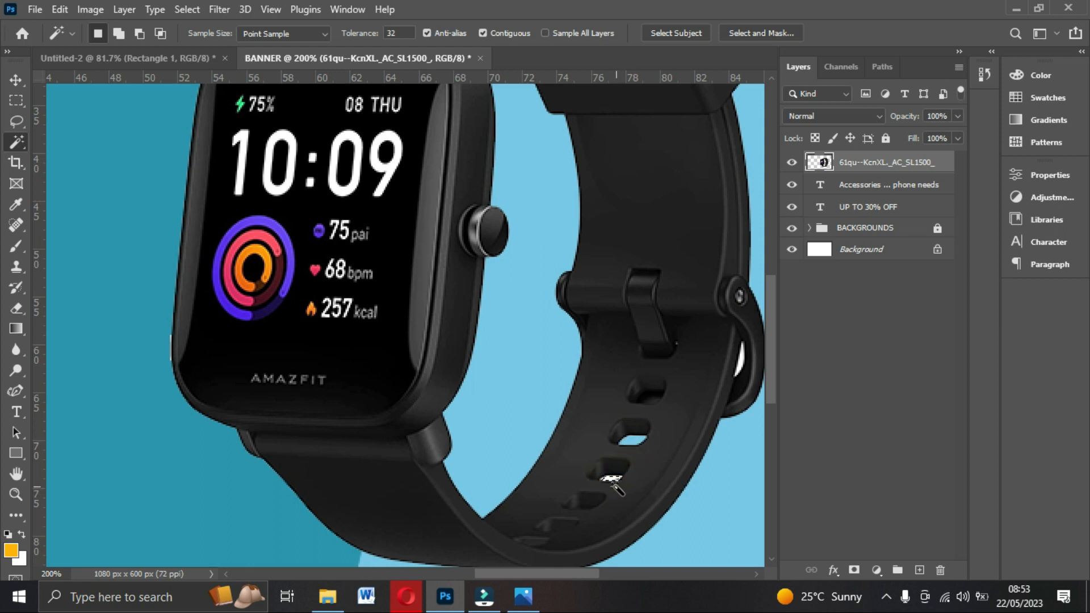
{"action": "left_click", "coordinate": [741, 361]}
{"action": "left_click", "coordinate": [743, 356]}
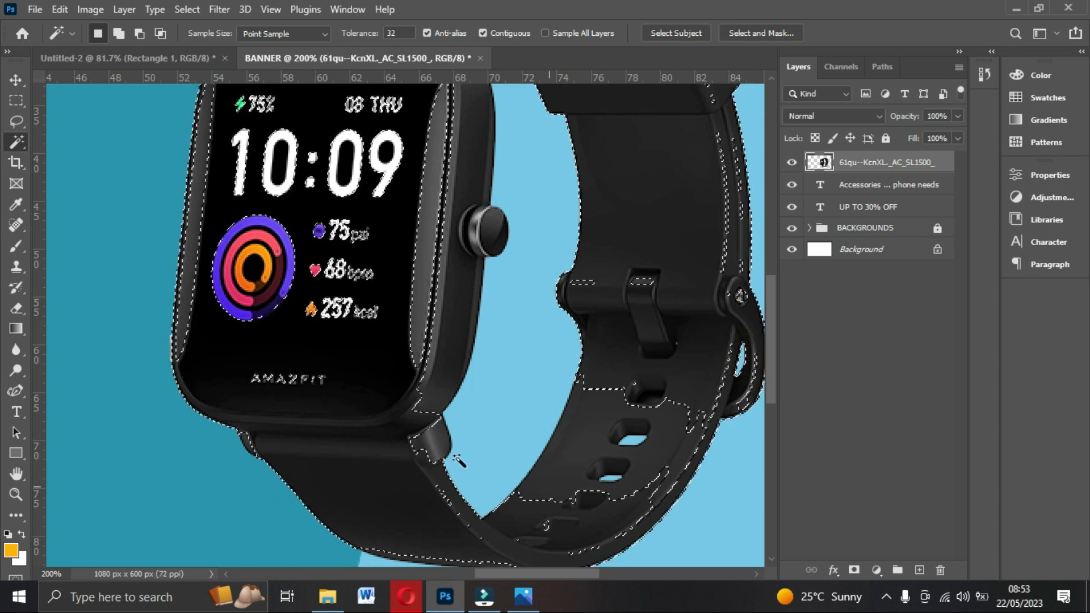
{"action": "key", "text": "ctrl+d"}
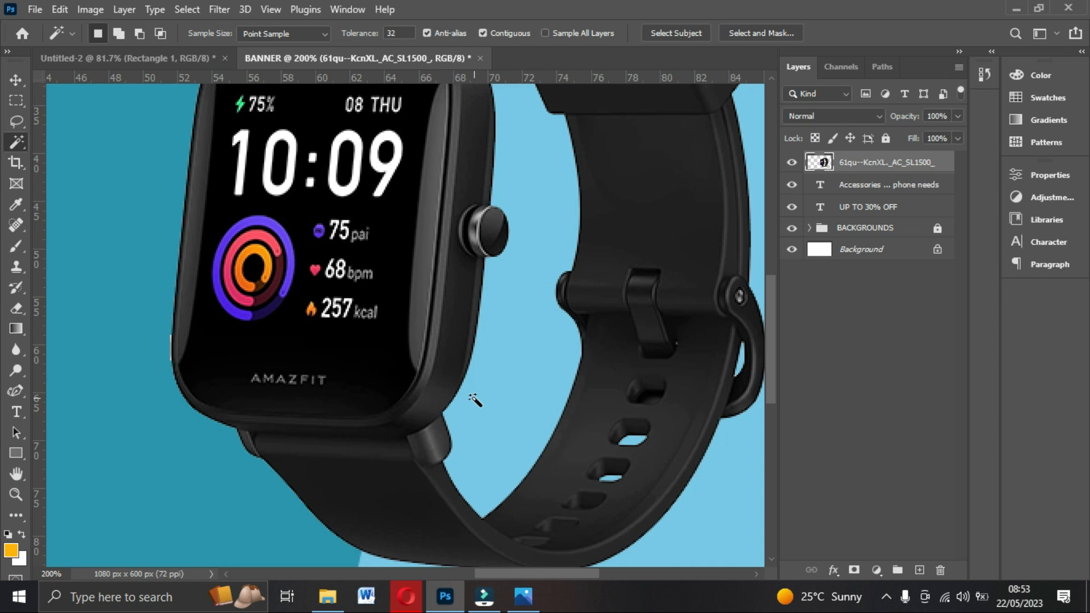
Shrink the watch to about 63%, move it left and down, then return to the Food folder.
{"action": "key", "text": "ctrl+0"}
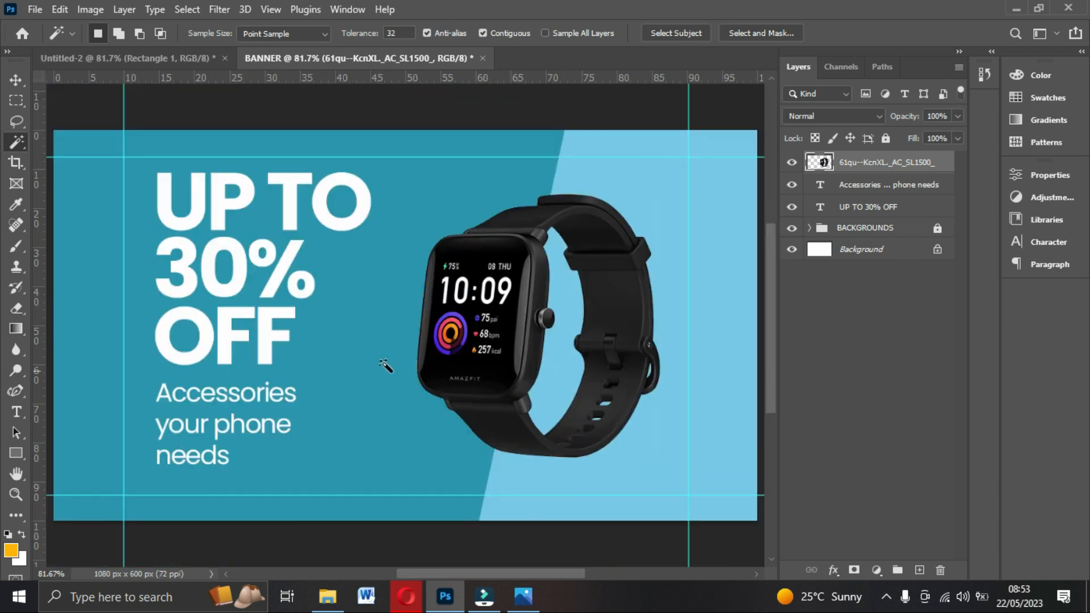
{"action": "left_click", "coordinate": [13, 79]}
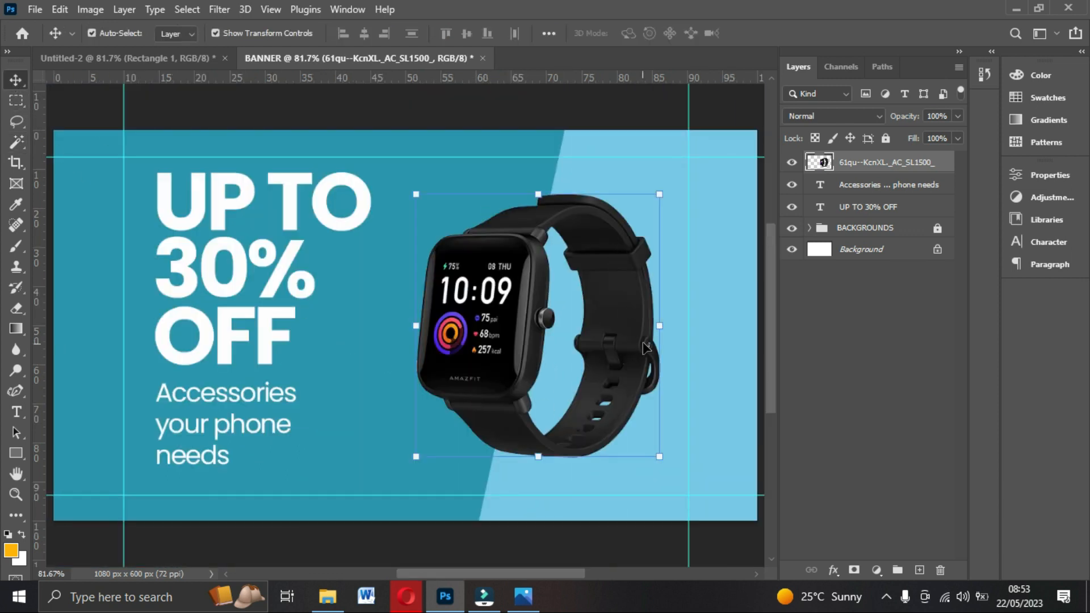
{"action": "left_click_drag", "start_coordinate": [661, 327], "coordinate": [569, 327]}
{"action": "left_click_drag", "start_coordinate": [516, 352], "coordinate": [474, 401]}
{"action": "double_click", "coordinate": [474, 402]}
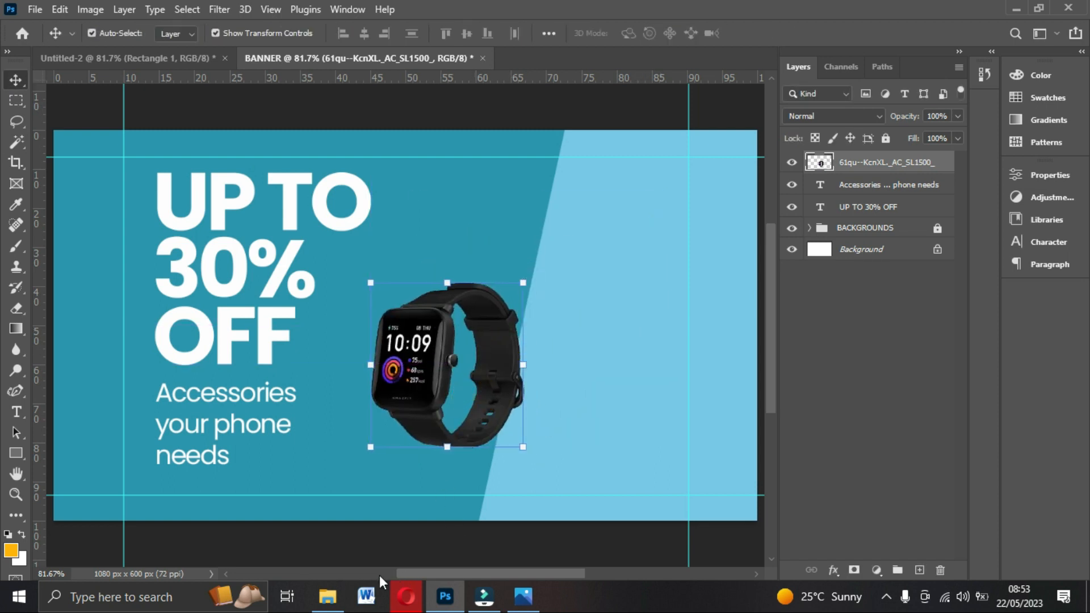
{"action": "left_click", "coordinate": [327, 595]}
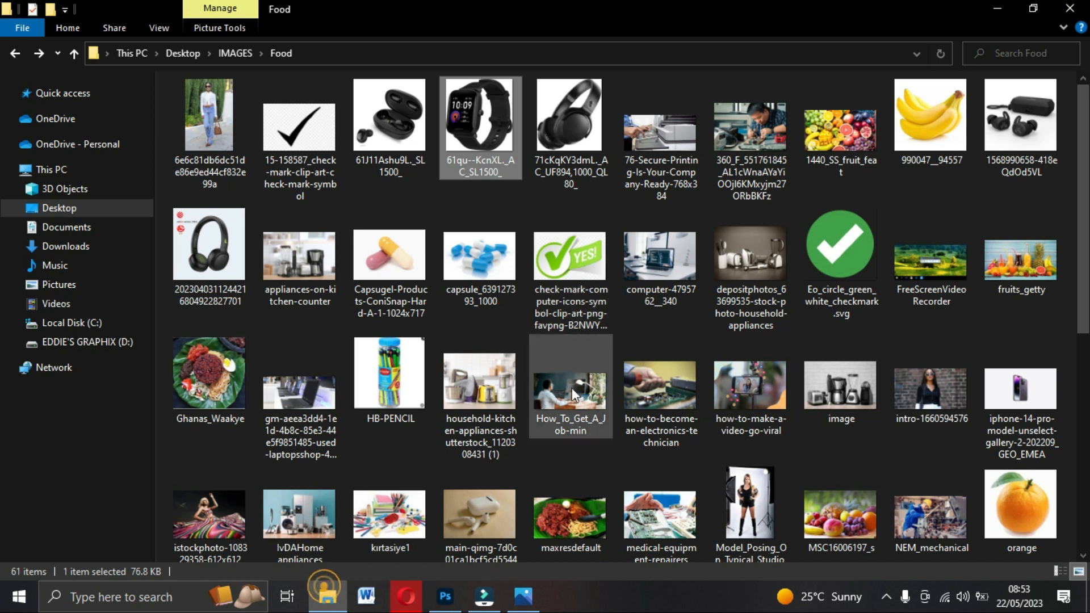
Drag the samsung-buds-live-21_1000x earbuds image from the Food folder onto the banner canvas.
{"action": "left_click", "coordinate": [445, 596]}
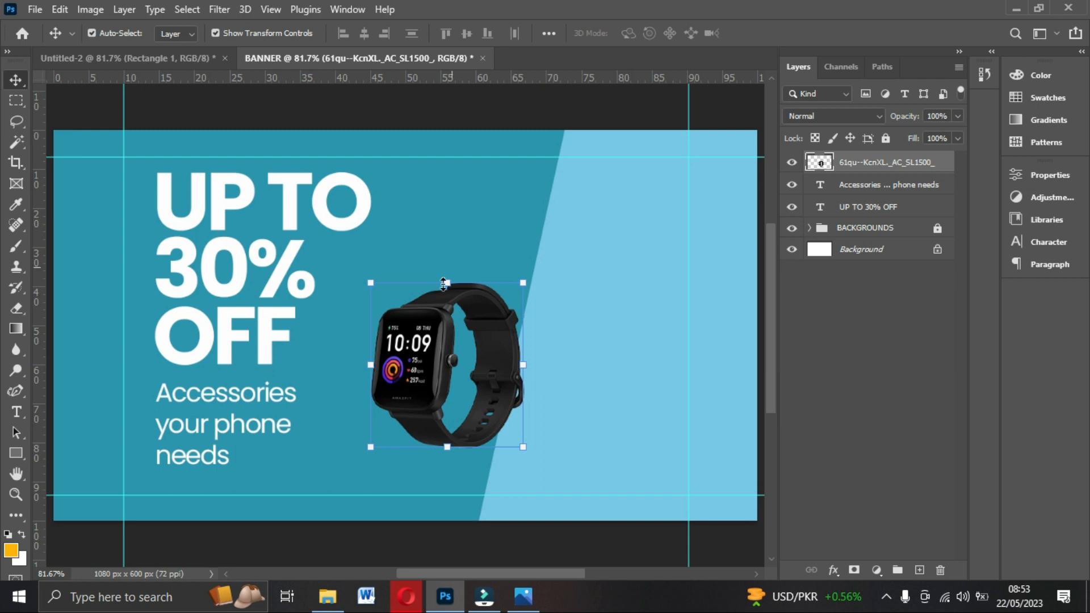
{"action": "left_click", "coordinate": [328, 596]}
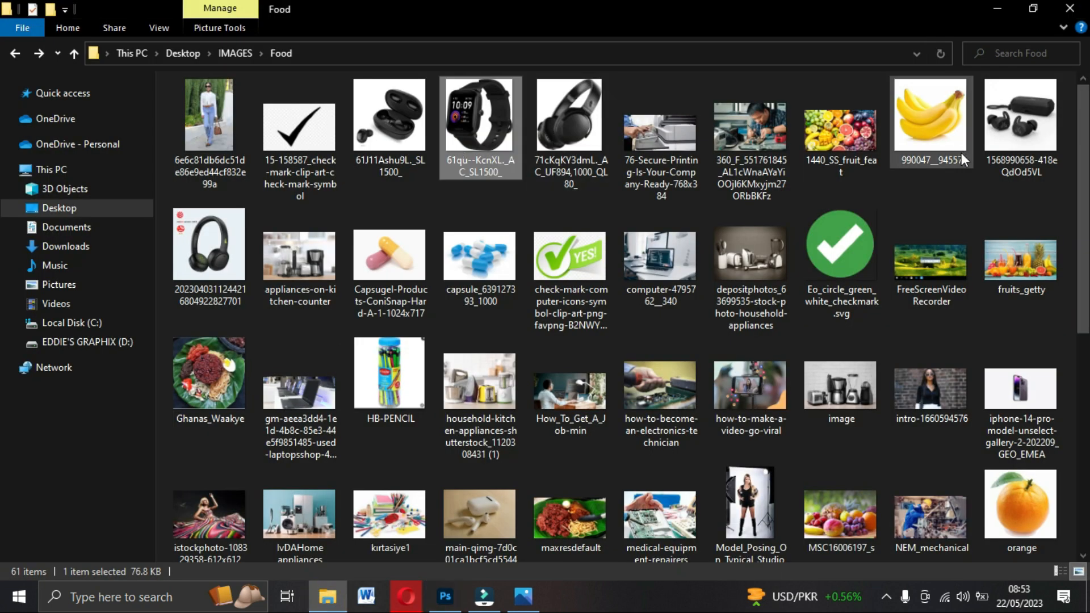
{"action": "left_click_drag", "start_coordinate": [1082, 176], "coordinate": [1082, 366]}
{"action": "left_click_drag", "start_coordinate": [224, 370], "coordinate": [485, 422]}
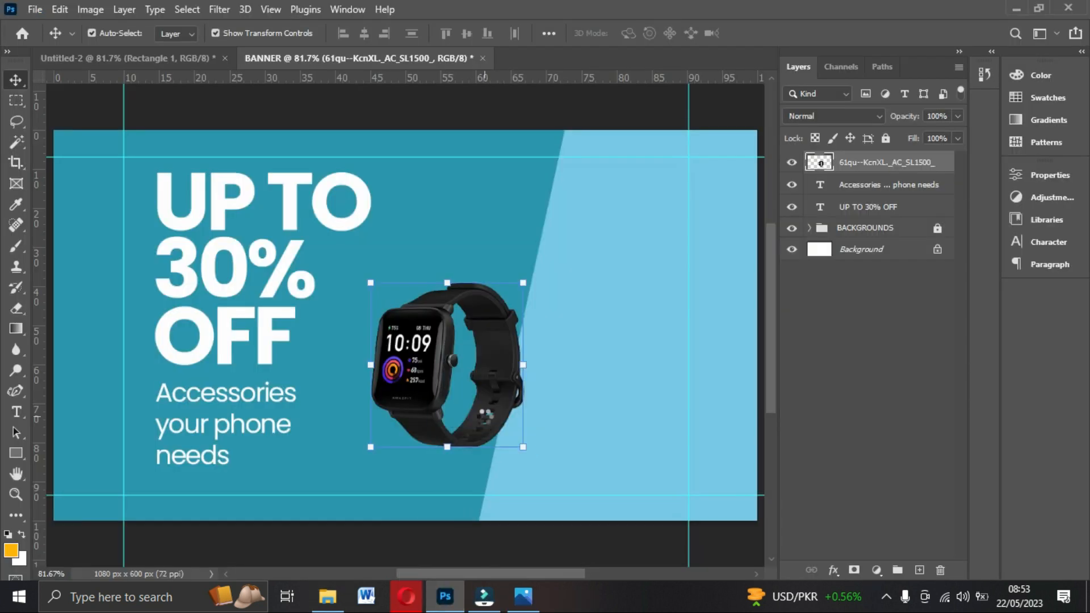
{"action": "left_click_drag", "start_coordinate": [448, 301], "coordinate": [452, 300]}
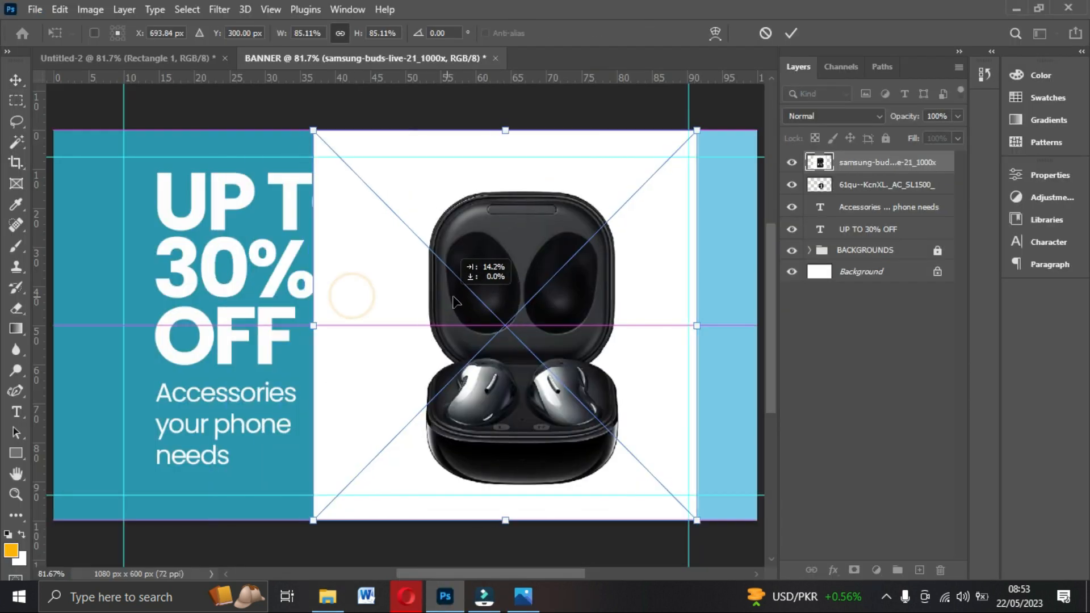
Commit the earbuds, rasterize the layer, and delete their white background with the Magic Wand.
{"action": "double_click", "coordinate": [457, 296]}
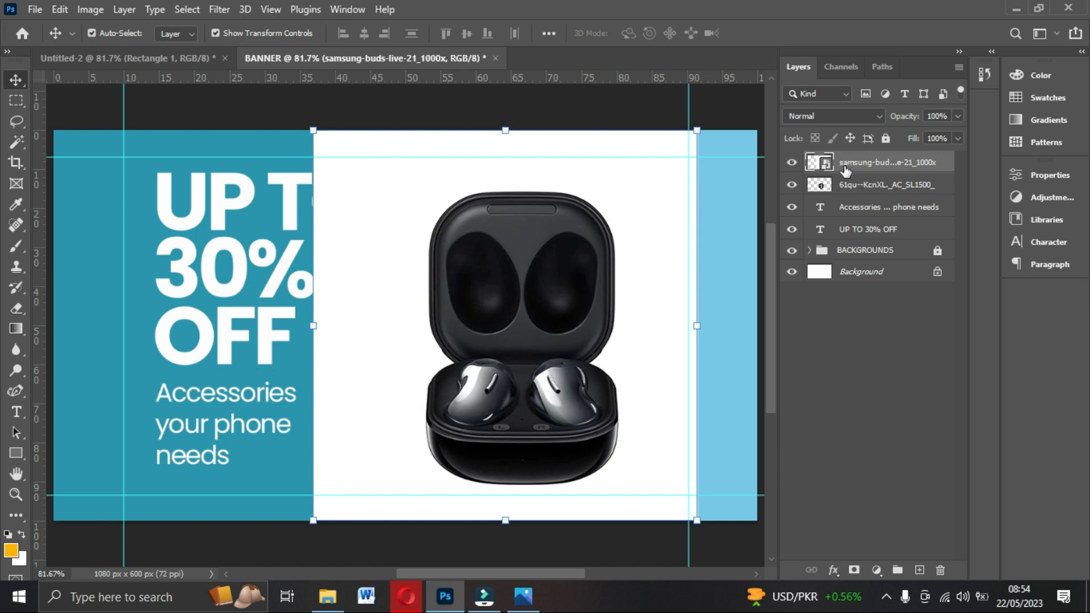
{"action": "right_click", "coordinate": [864, 164]}
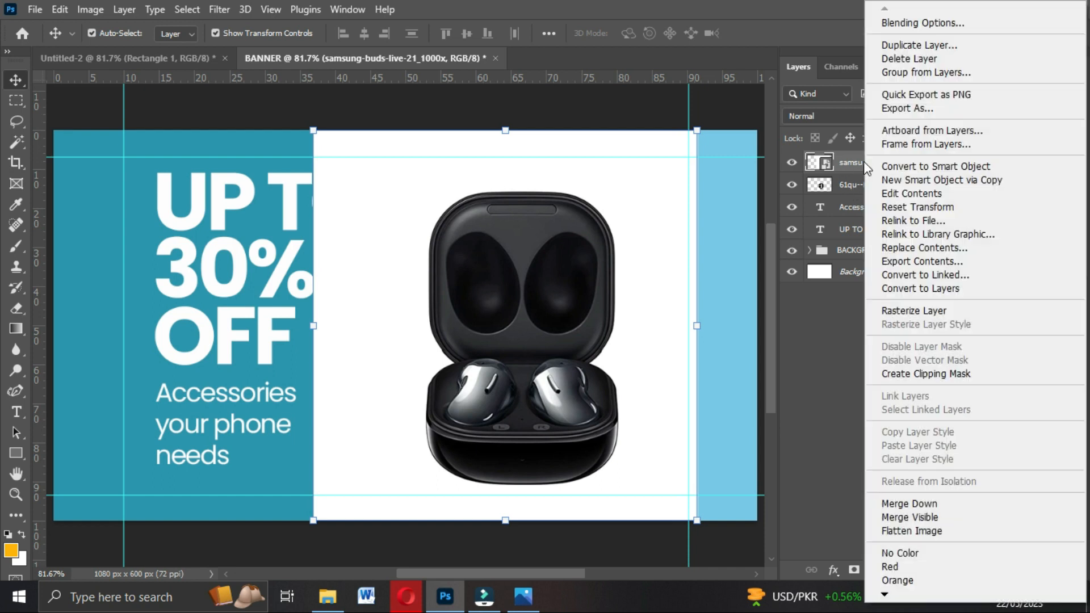
{"action": "left_click", "coordinate": [910, 309]}
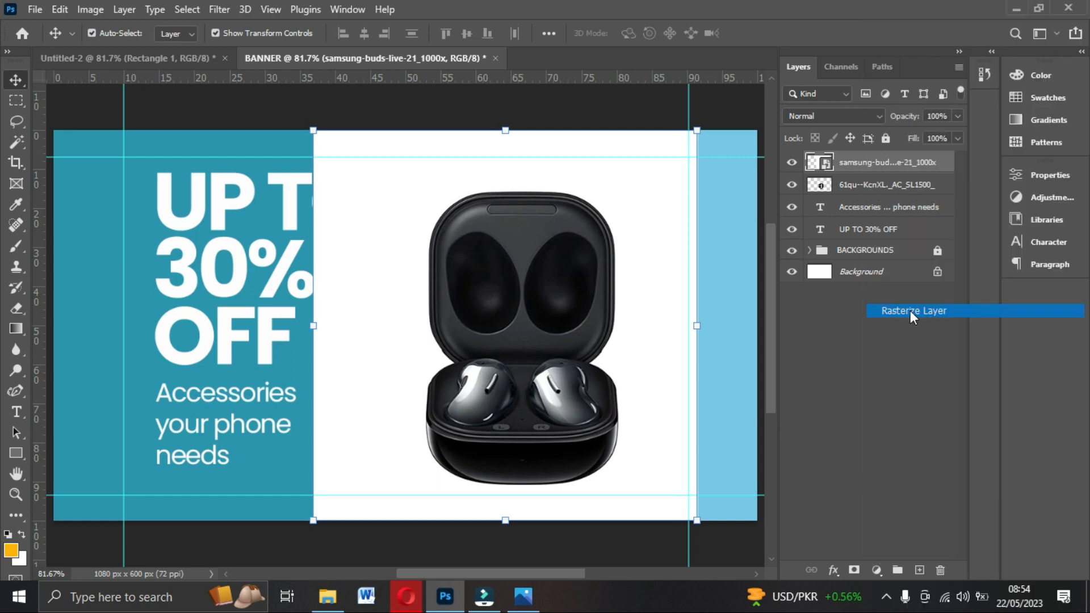
{"action": "left_click", "coordinate": [18, 141]}
{"action": "left_click", "coordinate": [409, 171]}
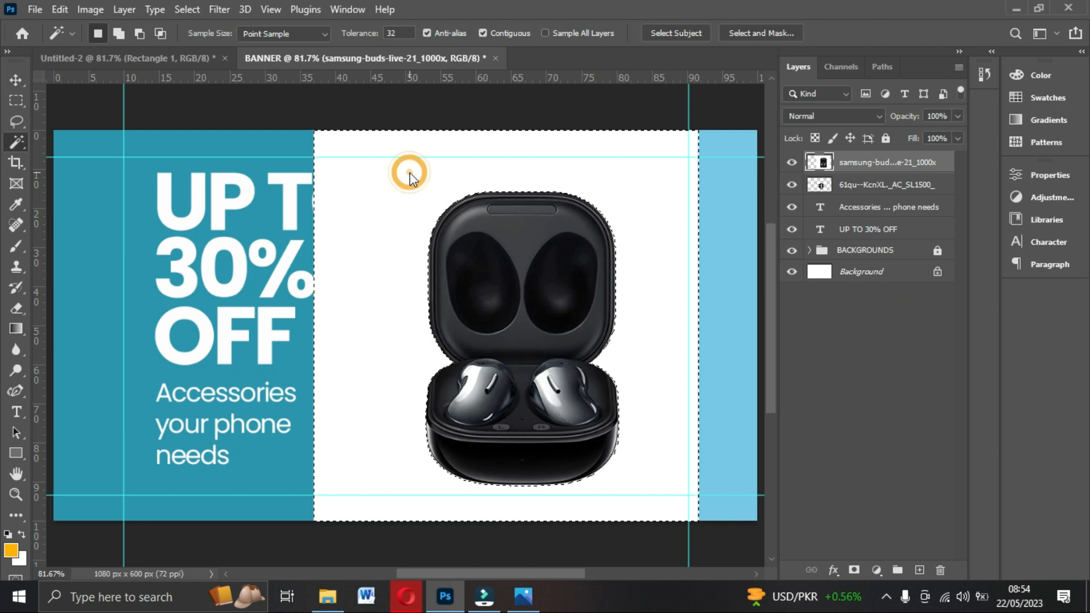
{"action": "key", "text": "Delete"}
{"action": "key", "text": "ctrl+d"}
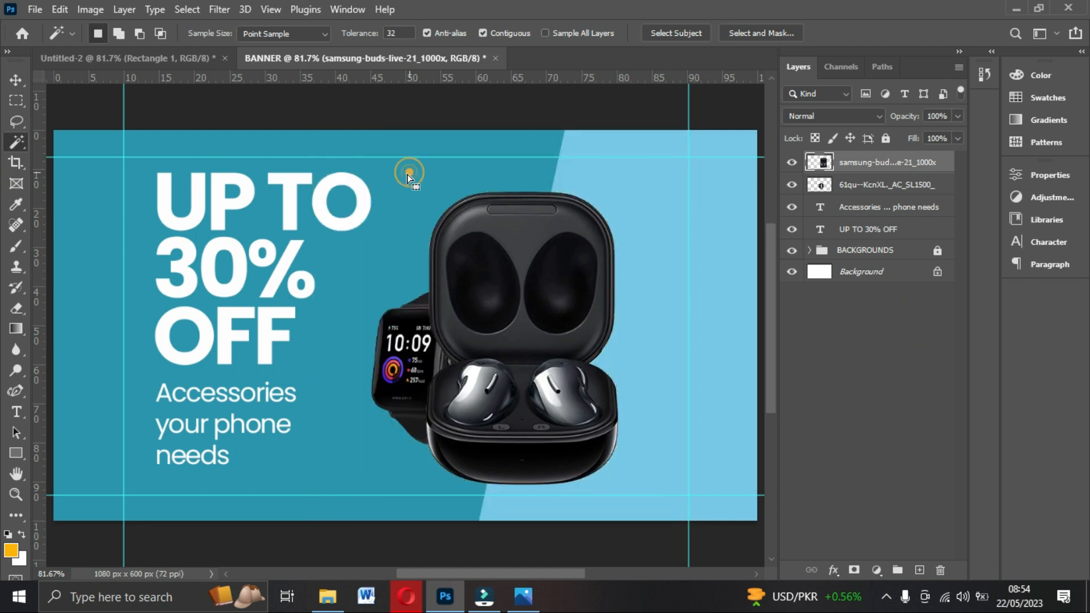
Scale the earbuds to about 58% beside the watch and shift the watch 15 px left.
{"action": "left_click", "coordinate": [16, 80]}
{"action": "left_click_drag", "start_coordinate": [527, 193], "coordinate": [514, 313]}
{"action": "left_click_drag", "start_coordinate": [511, 379], "coordinate": [498, 381]}
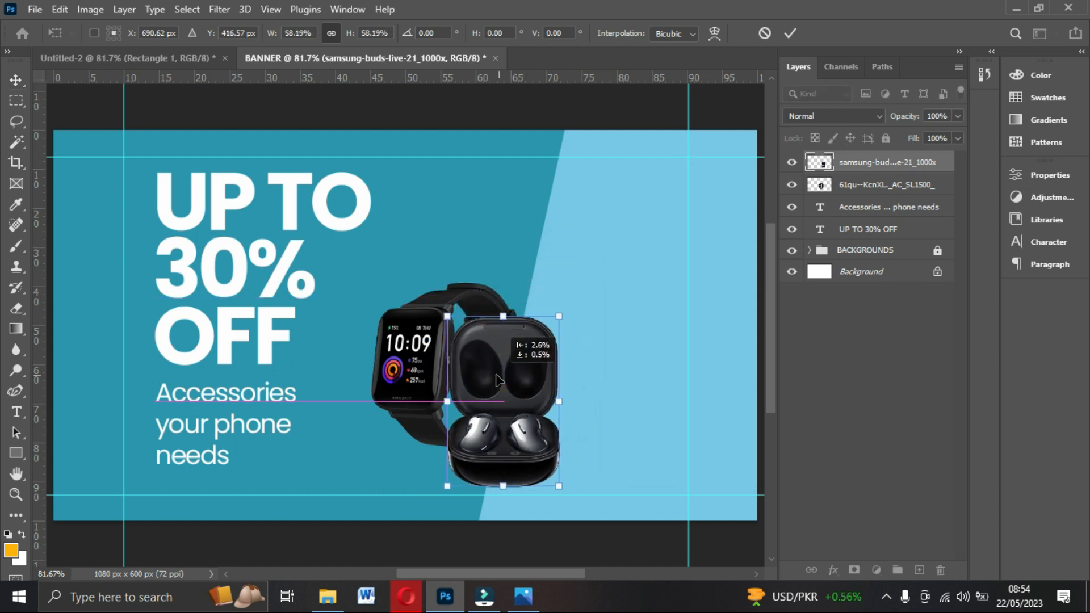
{"action": "key", "text": "Return"}
{"action": "left_click_drag", "start_coordinate": [416, 370], "coordinate": [408, 372]}
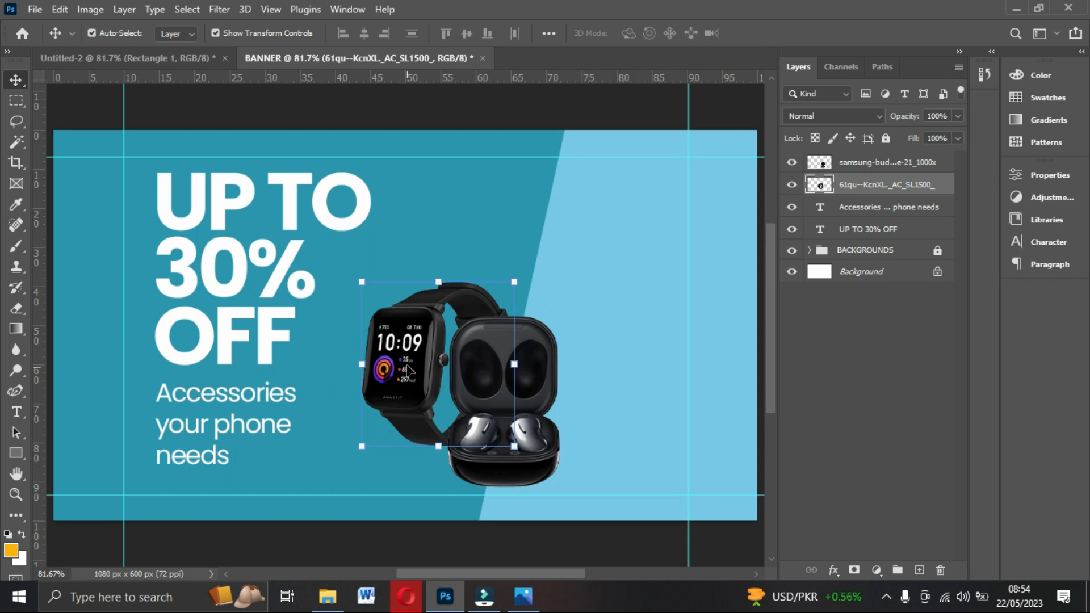
{"action": "left_click", "coordinate": [864, 164]}
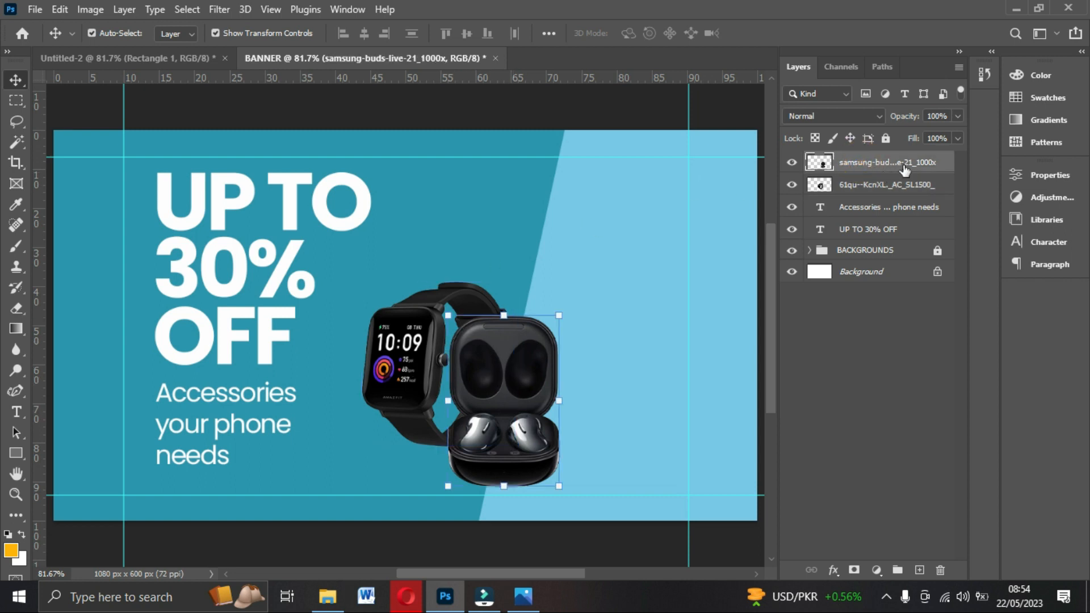
{"action": "left_click", "coordinate": [328, 596]}
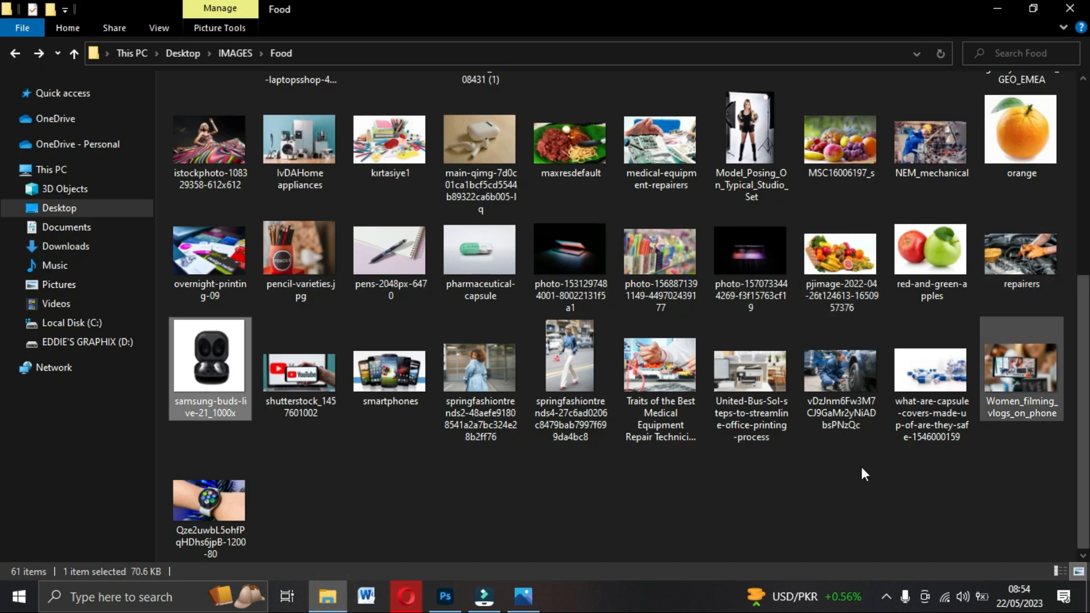
Drag the headphones image from the Food folder onto the Photoshop banner canvas.
{"action": "scroll", "coordinate": [1082, 409], "scroll_direction": "up", "scroll_amount": 3}
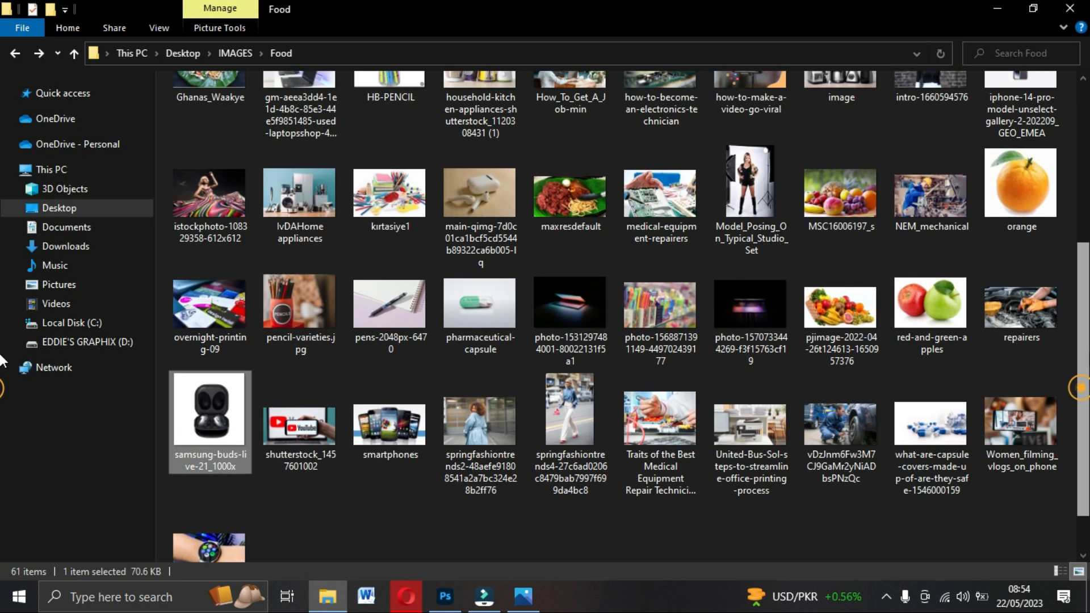
{"action": "scroll", "coordinate": [2, 284], "scroll_direction": "up", "scroll_amount": 2}
{"action": "left_click", "coordinate": [213, 189]}
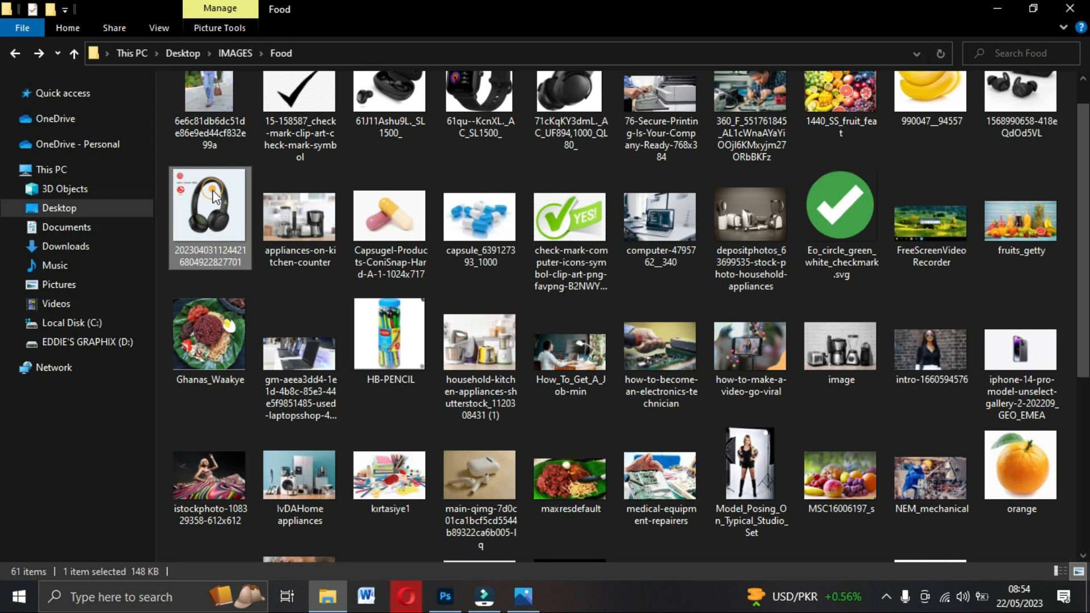
{"action": "left_click_drag", "start_coordinate": [207, 210], "coordinate": [234, 216]}
{"action": "left_click_drag", "start_coordinate": [543, 458], "coordinate": [565, 377]}
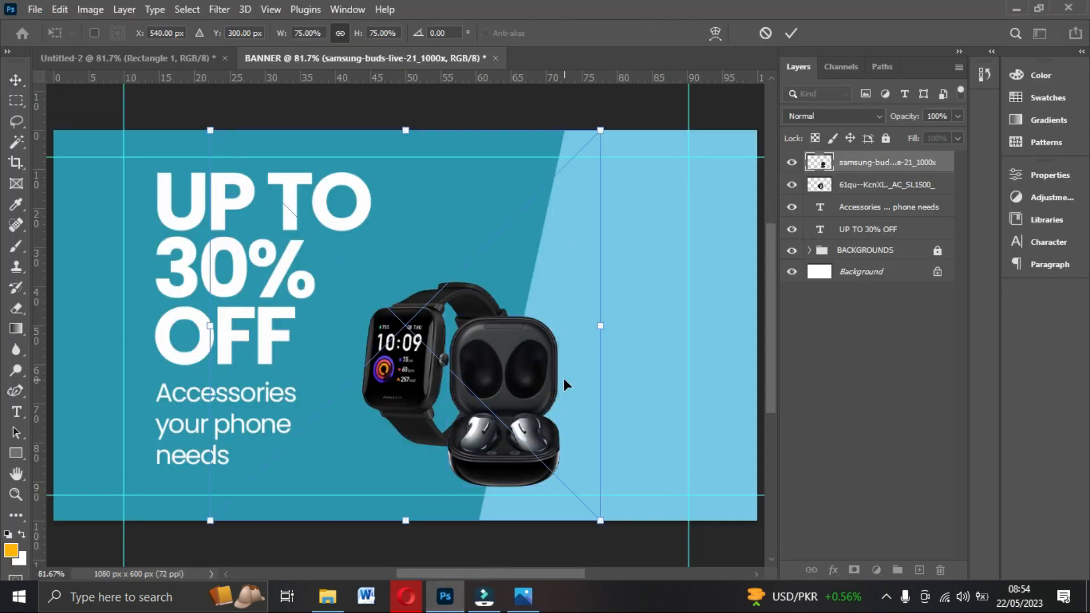
Place the headphones shifted right and rasterize their layer.
{"action": "left_click_drag", "start_coordinate": [427, 327], "coordinate": [541, 327]}
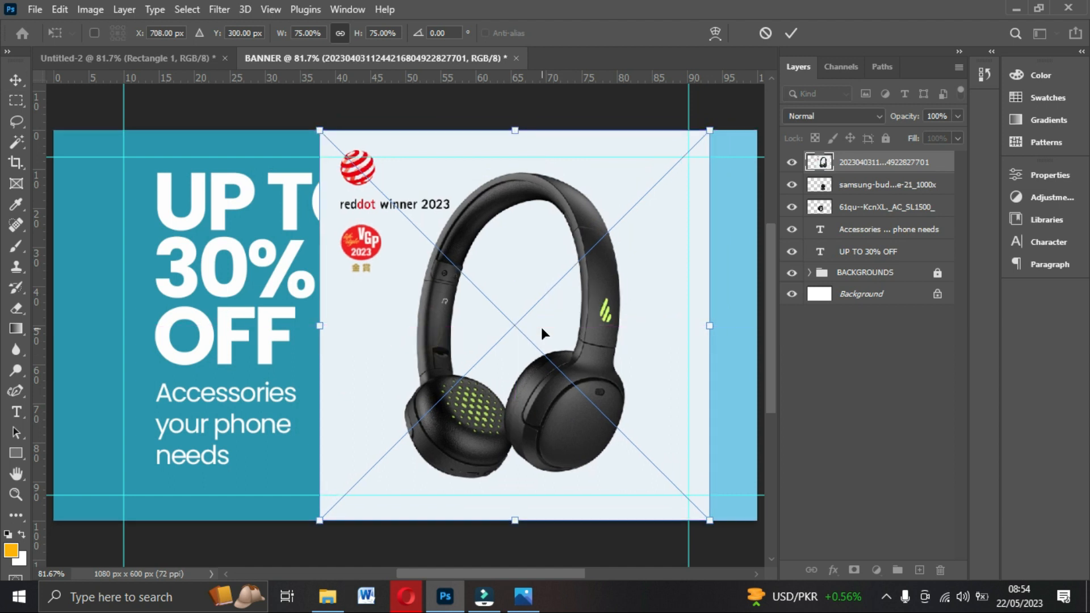
{"action": "key", "text": "Return"}
{"action": "right_click", "coordinate": [861, 164]}
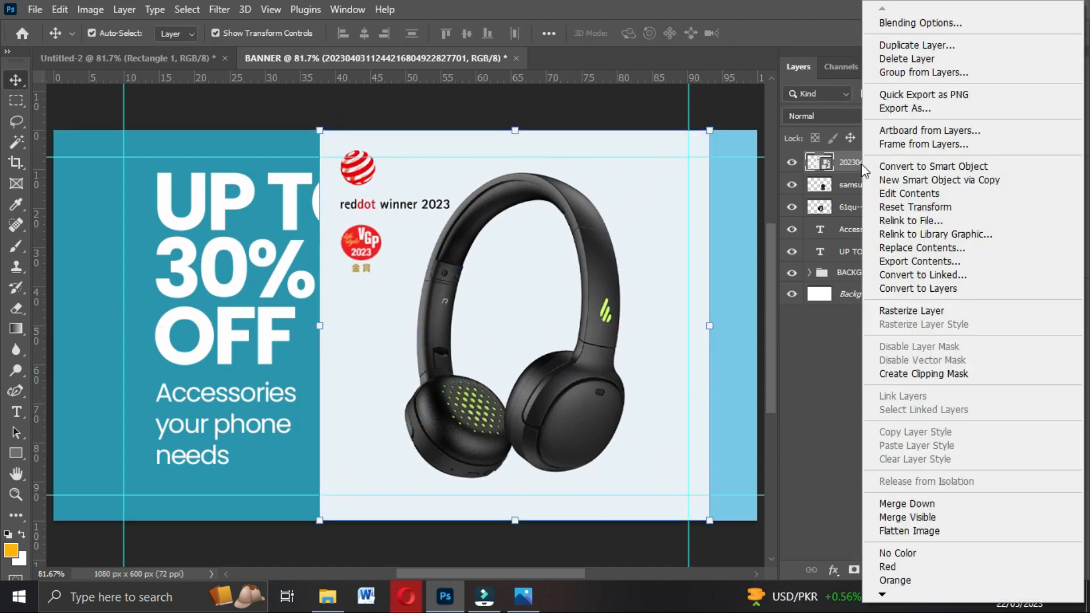
{"action": "left_click", "coordinate": [898, 311]}
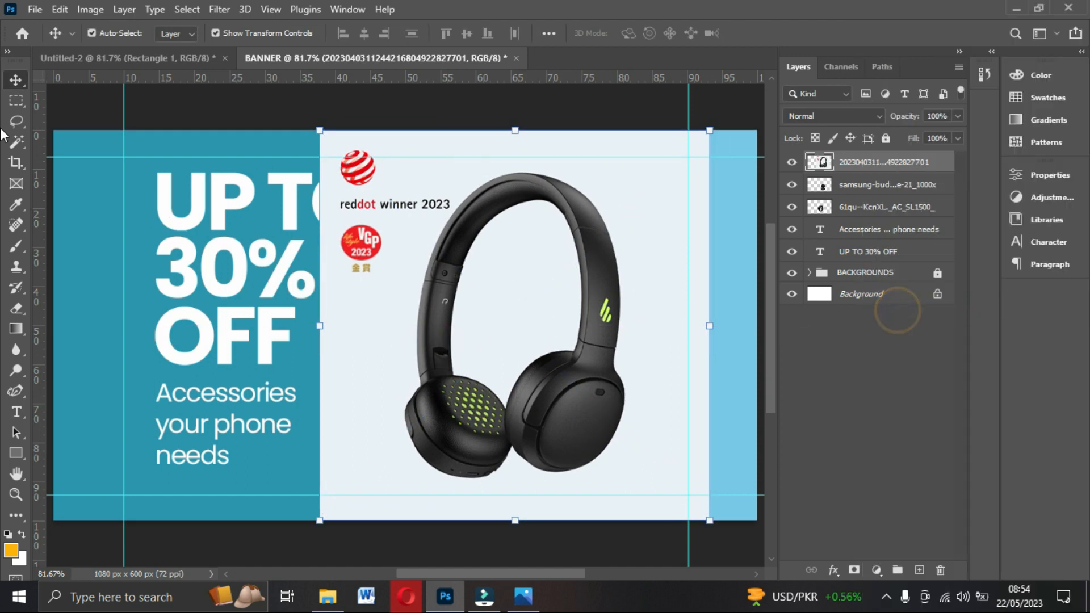
Magic Wand and delete the white around the headphones and inside the headband.
{"action": "left_click", "coordinate": [16, 142]}
{"action": "left_click", "coordinate": [466, 159]}
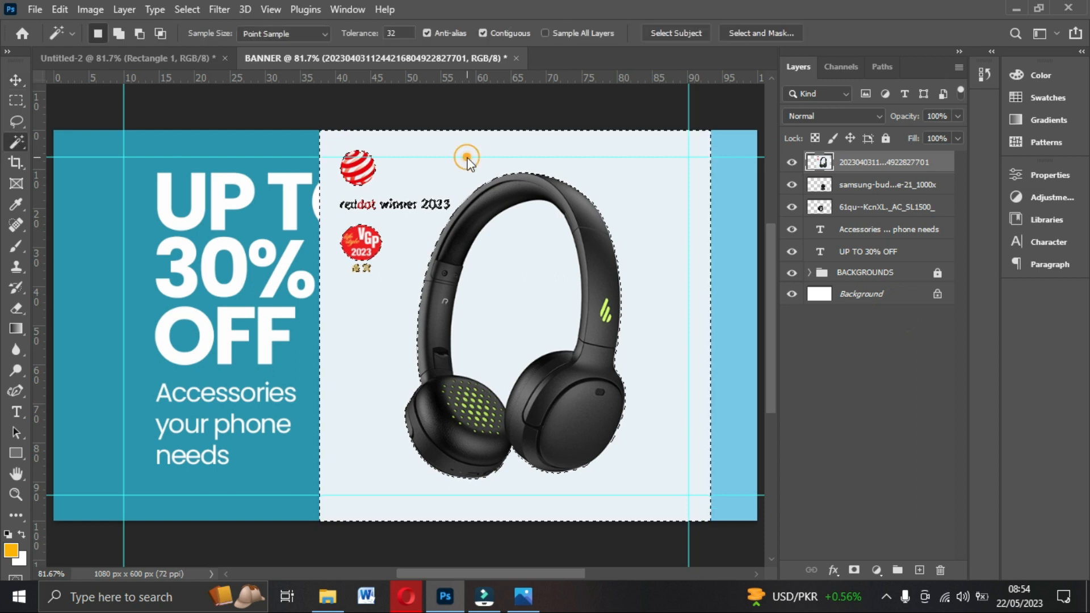
{"action": "key", "text": "Delete"}
{"action": "left_click", "coordinate": [511, 280]}
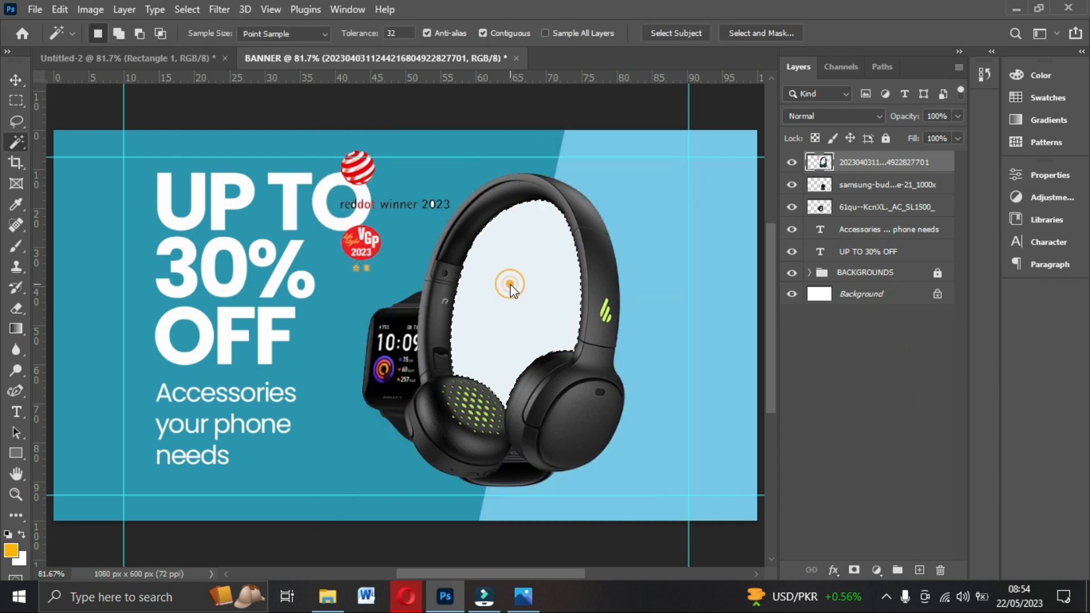
{"action": "key", "text": "Delete"}
{"action": "key", "text": "ctrl+d"}
{"action": "left_click", "coordinate": [12, 83]}
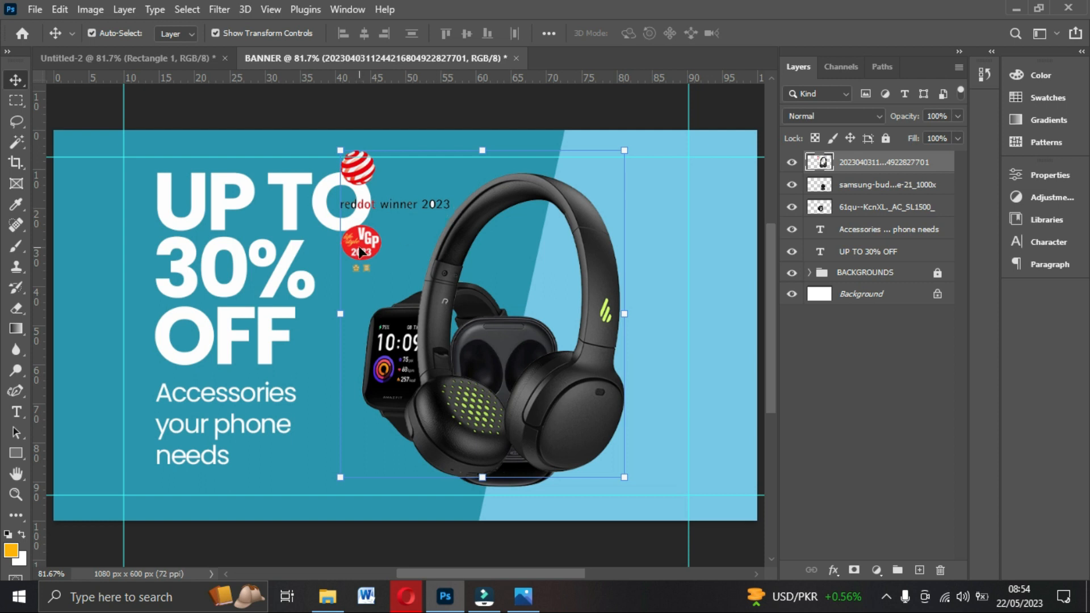
Erase the reddot and VGP award logos with a rectangular marquee selection.
{"action": "right_click", "coordinate": [15, 106]}
{"action": "left_click", "coordinate": [141, 144]}
{"action": "right_click", "coordinate": [11, 99]}
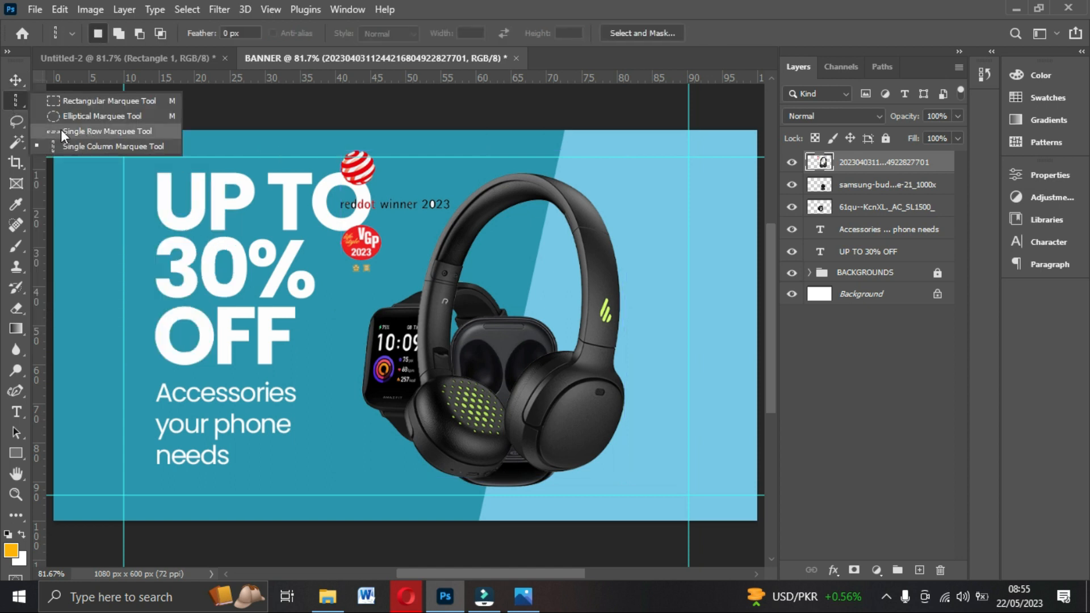
{"action": "left_click", "coordinate": [90, 102]}
{"action": "left_click_drag", "start_coordinate": [291, 109], "coordinate": [393, 277]}
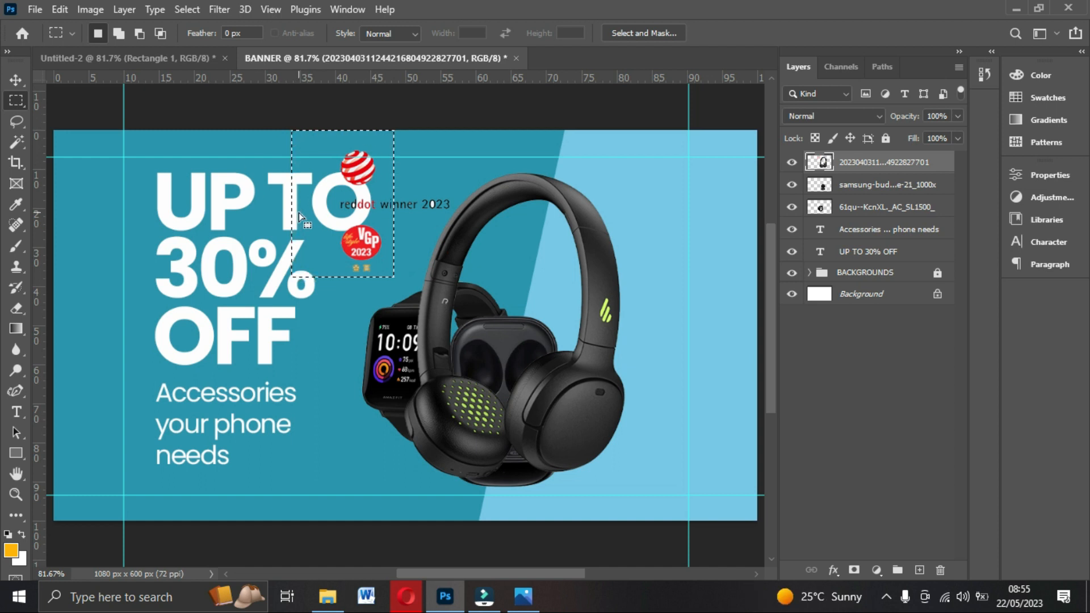
{"action": "key", "text": "Delete"}
{"action": "key", "text": "ctrl+d"}
Erase the remaining winner caption text and deselect.
{"action": "left_click_drag", "start_coordinate": [383, 187], "coordinate": [453, 213]}
{"action": "key", "text": "Delete"}
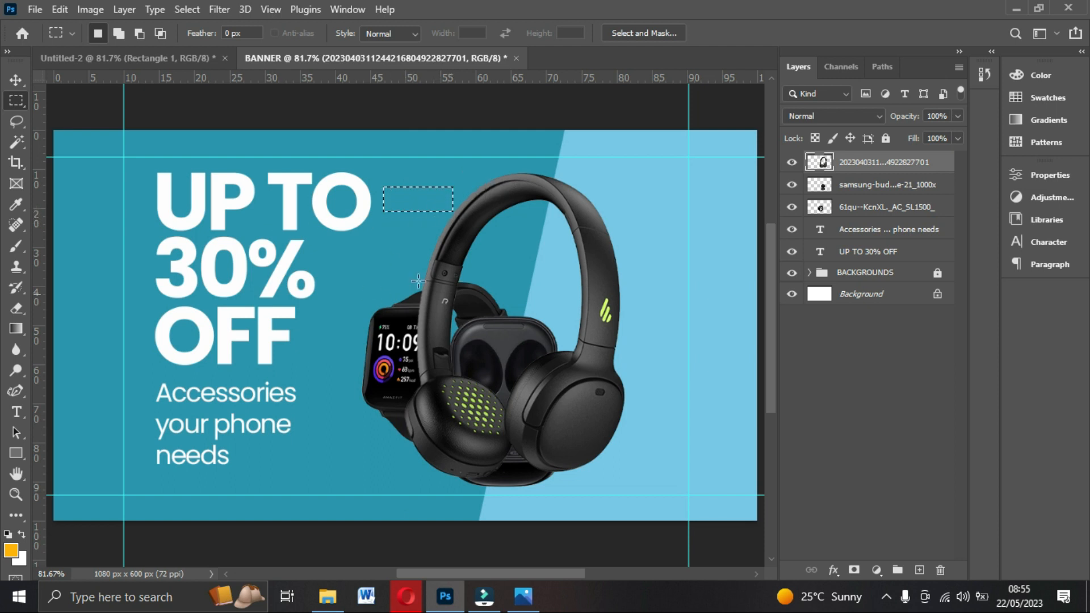
{"action": "left_click", "coordinate": [432, 214]}
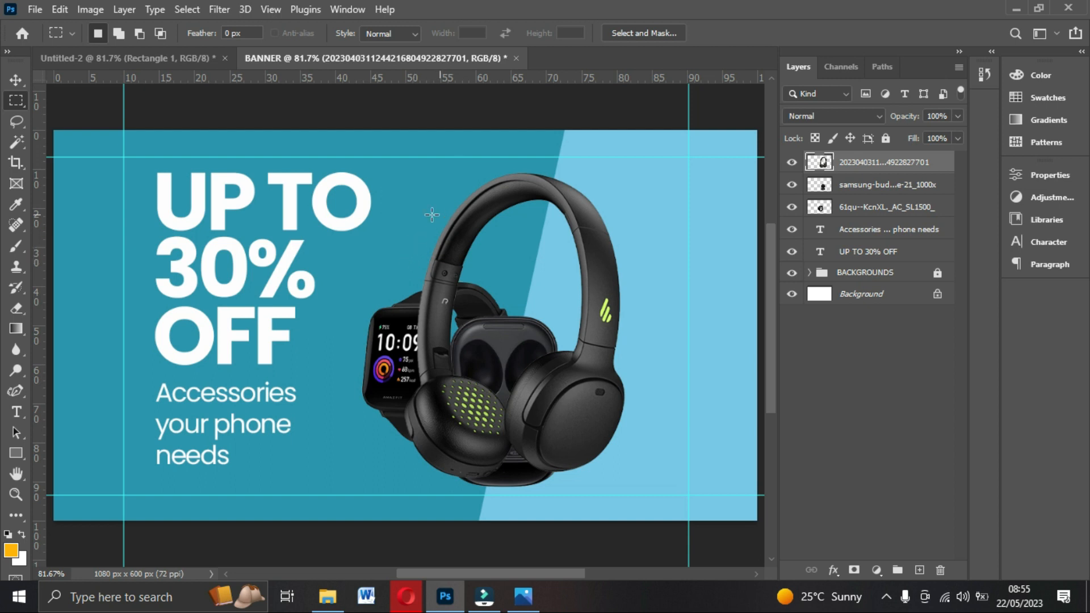
Position the headphones right of the headline and move their layer behind the watch and earbuds.
{"action": "left_click", "coordinate": [15, 80]}
{"action": "mouse_move", "coordinate": [573, 236]}
{"action": "left_mouse_down"}
{"action": "mouse_move", "coordinate": [584, 227]}
{"action": "mouse_move", "coordinate": [587, 244]}
{"action": "left_mouse_up"}
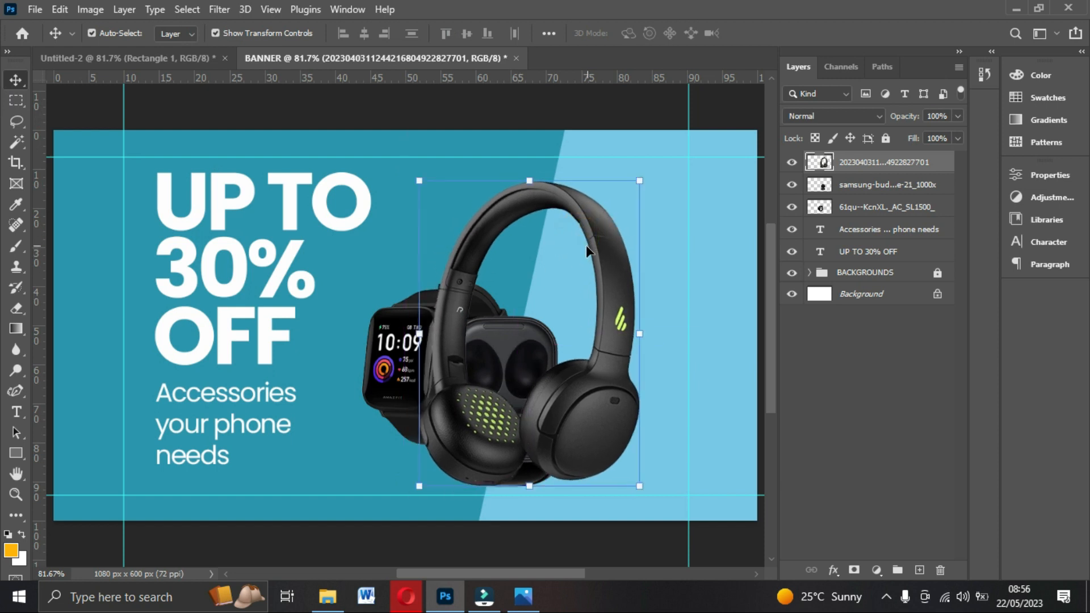
{"action": "left_click_drag", "start_coordinate": [602, 297], "coordinate": [620, 298]}
{"action": "left_click_drag", "start_coordinate": [607, 246], "coordinate": [579, 215]}
{"action": "left_click_drag", "start_coordinate": [553, 412], "coordinate": [567, 469]}
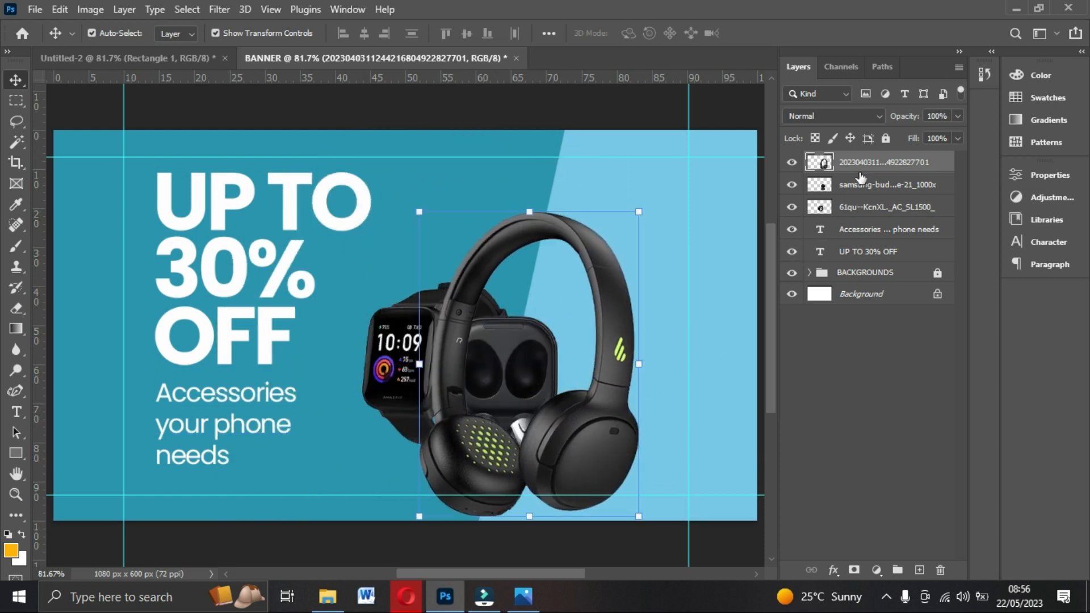
{"action": "left_click_drag", "start_coordinate": [857, 166], "coordinate": [850, 228]}
{"action": "left_click_drag", "start_coordinate": [618, 383], "coordinate": [635, 361]}
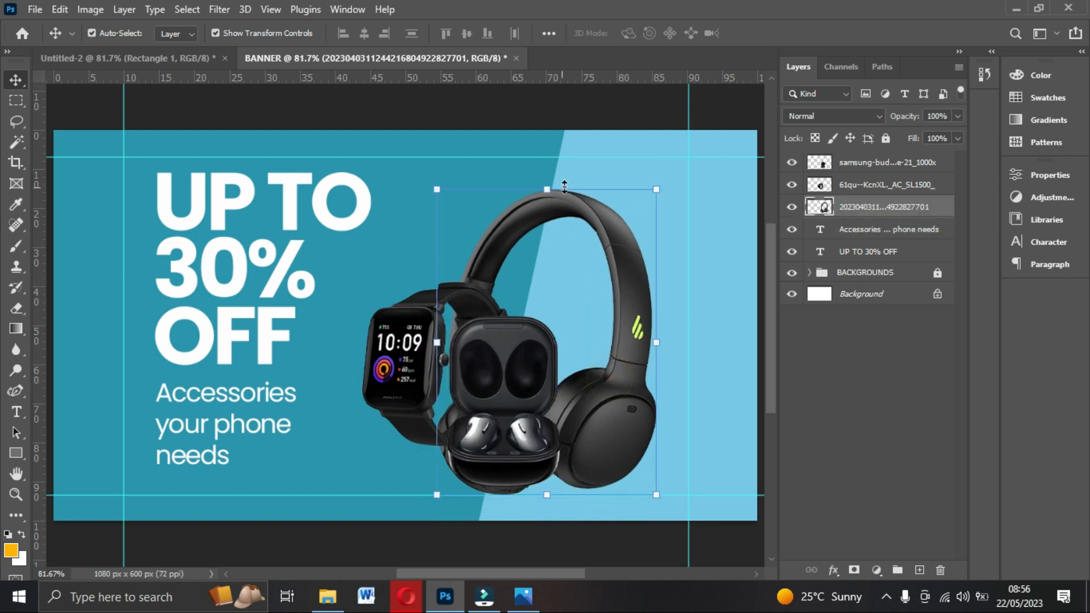
Resize the headphones to about 104% and confirm the transform.
{"action": "left_click_drag", "start_coordinate": [554, 188], "coordinate": [552, 178]}
{"action": "left_click_drag", "start_coordinate": [666, 180], "coordinate": [681, 160]}
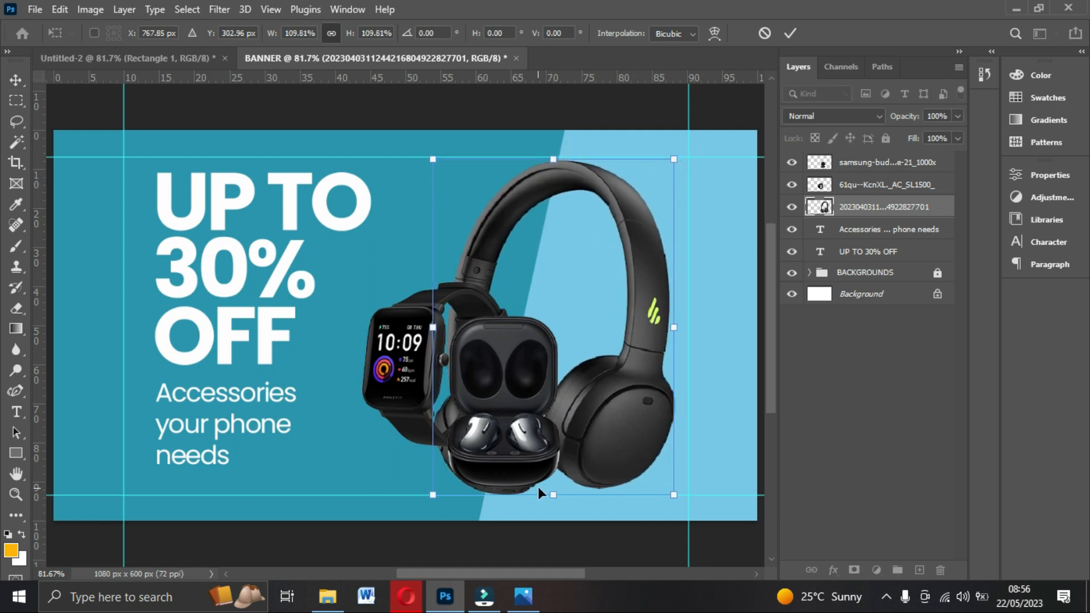
{"action": "left_click_drag", "start_coordinate": [555, 493], "coordinate": [555, 484]}
{"action": "left_click_drag", "start_coordinate": [602, 419], "coordinate": [618, 418]}
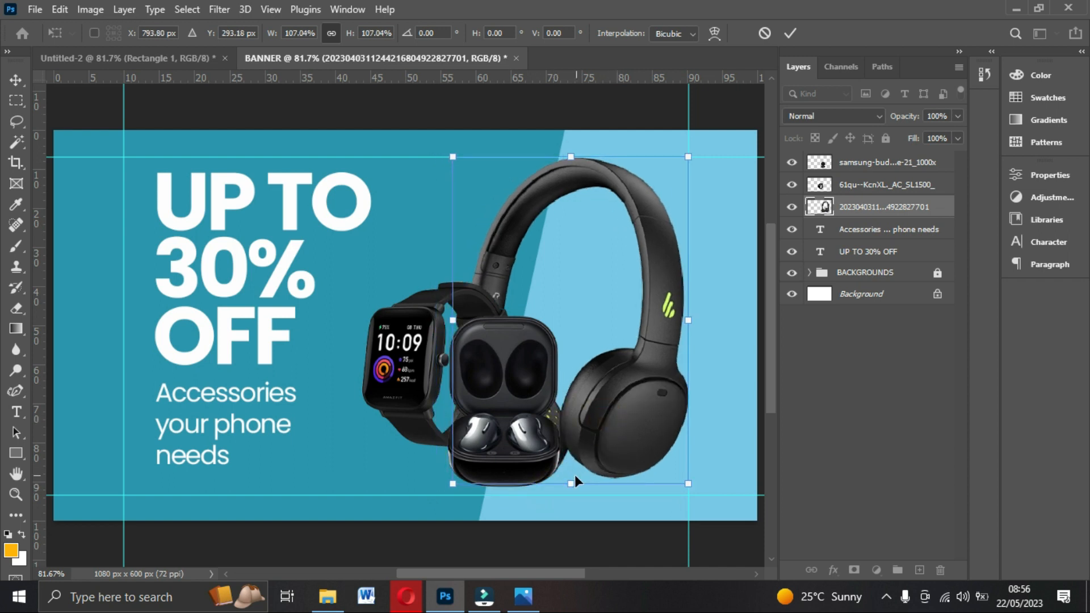
{"action": "left_click_drag", "start_coordinate": [569, 481], "coordinate": [570, 463]}
{"action": "double_click", "coordinate": [624, 430]}
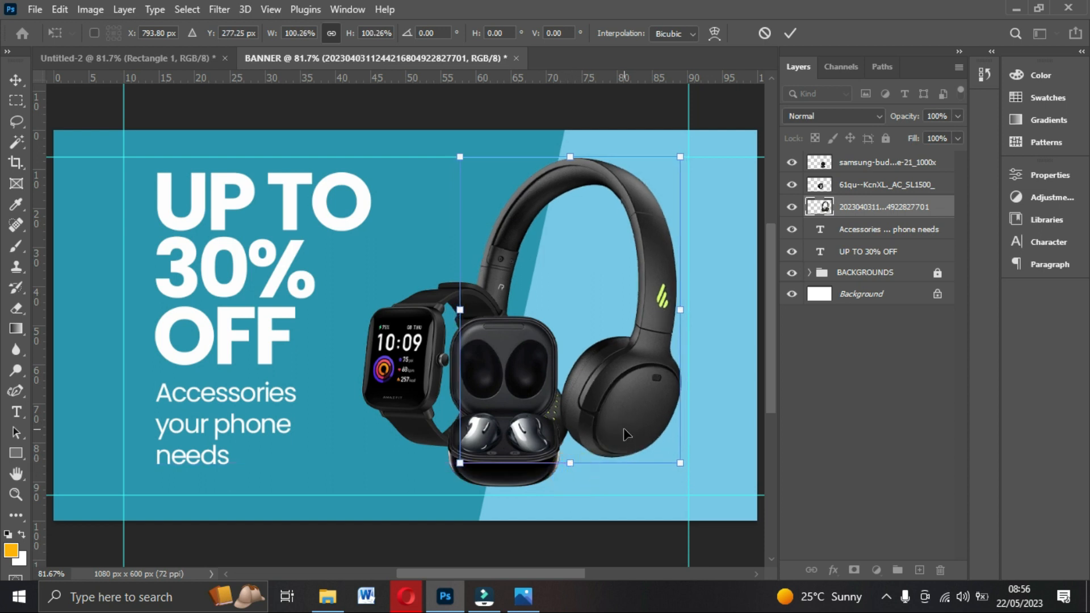
Nudge the smartwatch left and down so it overlaps the earbuds.
{"action": "left_click", "coordinate": [404, 373]}
{"action": "left_click_drag", "start_coordinate": [412, 372], "coordinate": [401, 379]}
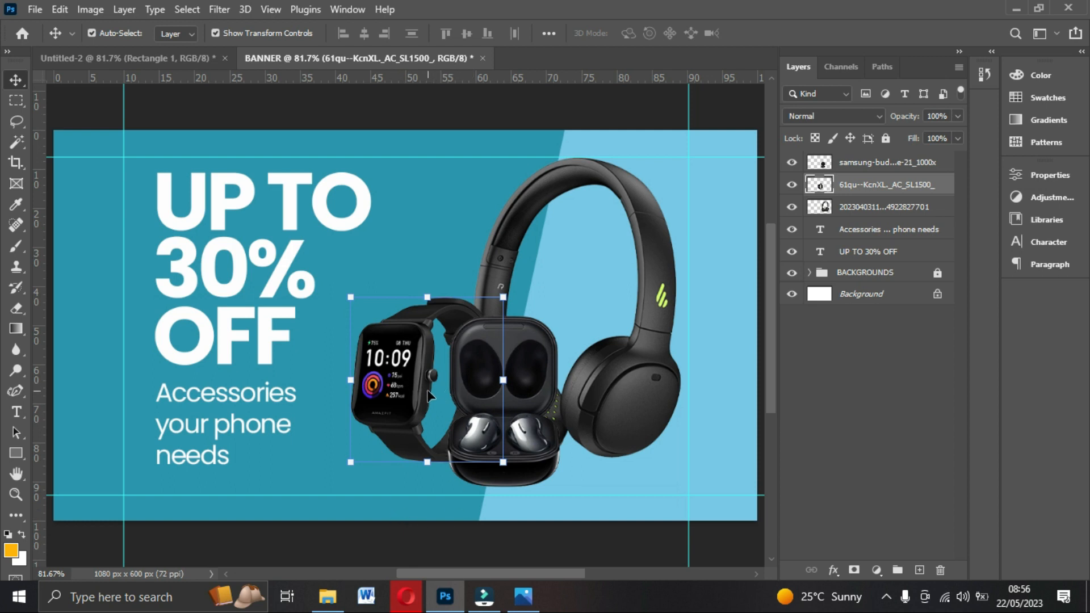
{"action": "left_click", "coordinate": [836, 394]}
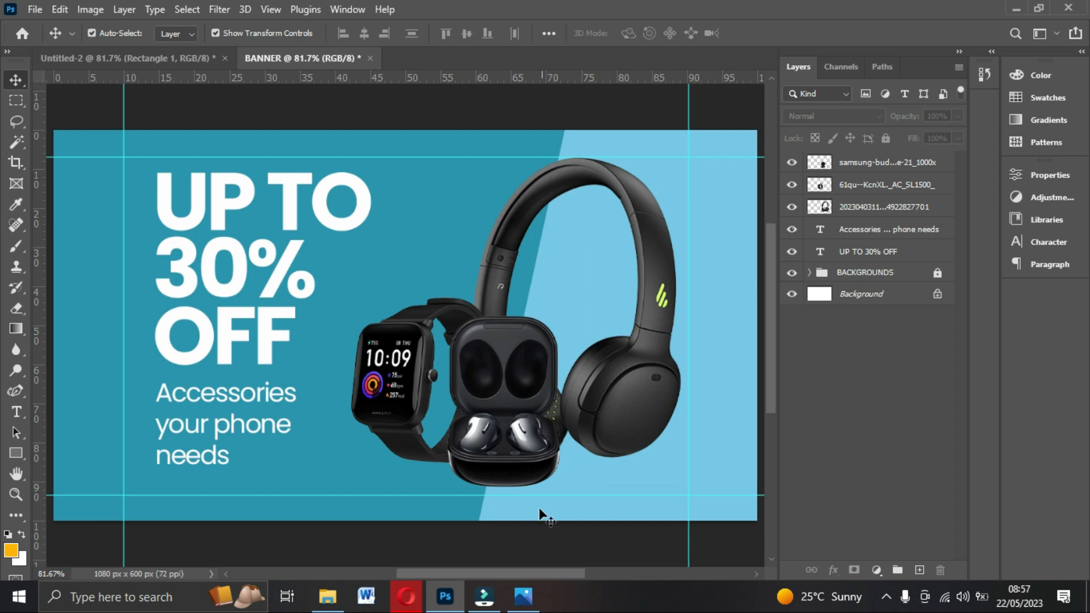
{"action": "left_click", "coordinate": [524, 596]}
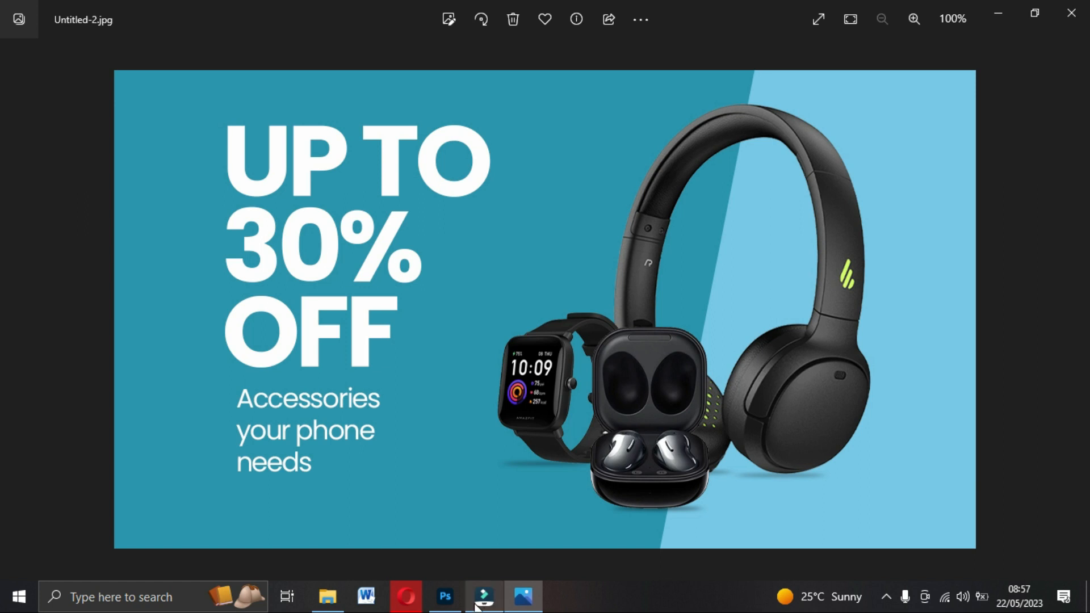
{"action": "left_click", "coordinate": [445, 596]}
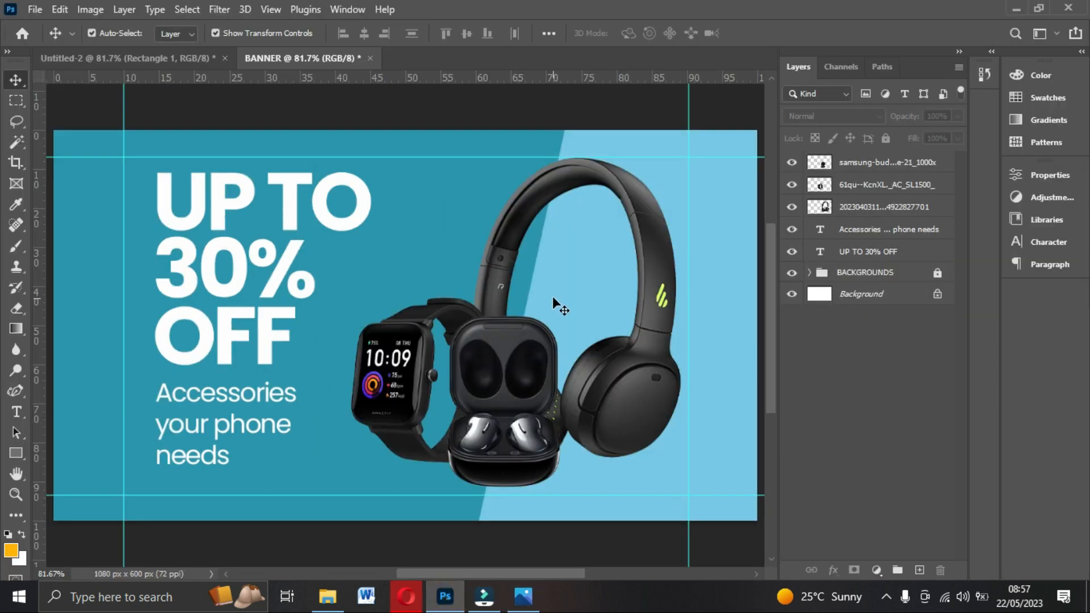
{"action": "scroll", "coordinate": [554, 323], "scroll_direction": "down", "scroll_amount": 1}
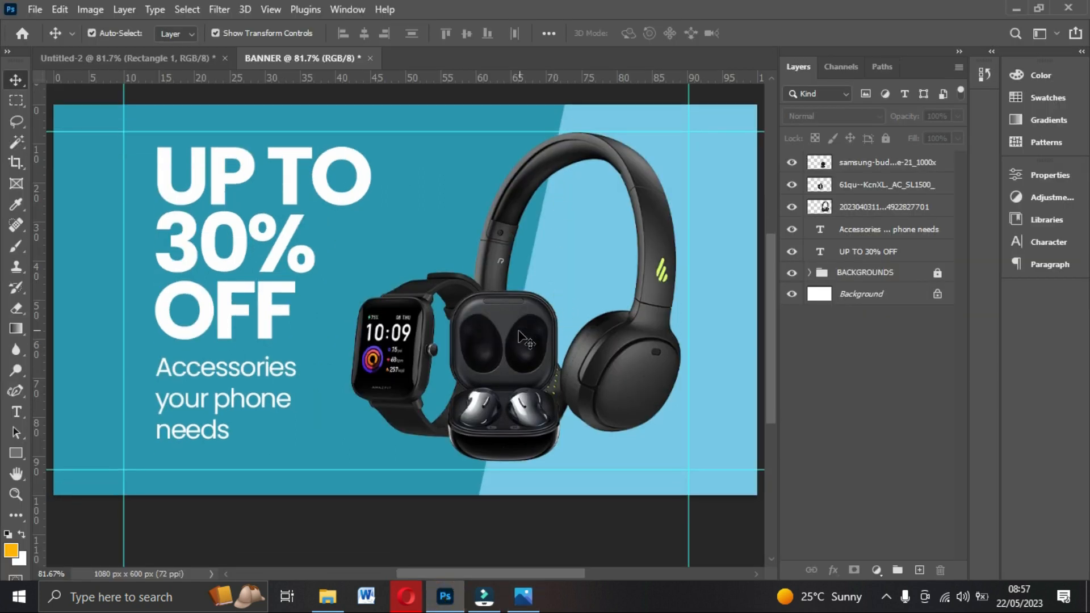
With the headphones layer selected, draw a thin black-filled ellipse using the Ellipse Tool.
{"action": "left_click", "coordinate": [518, 338]}
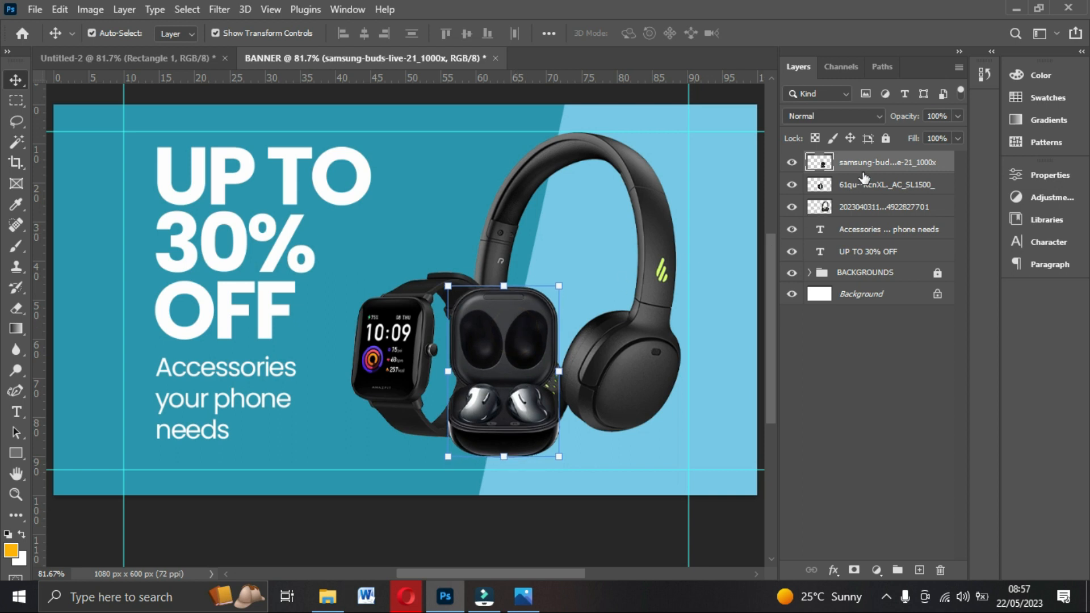
{"action": "left_click", "coordinate": [887, 210]}
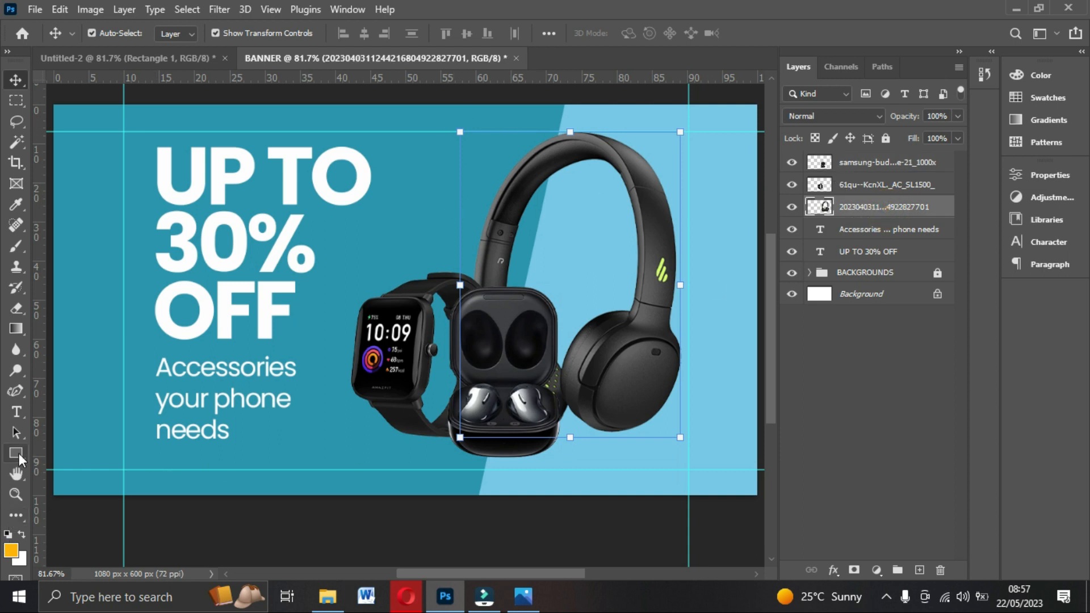
{"action": "left_click_drag", "start_coordinate": [18, 452], "coordinate": [70, 465]}
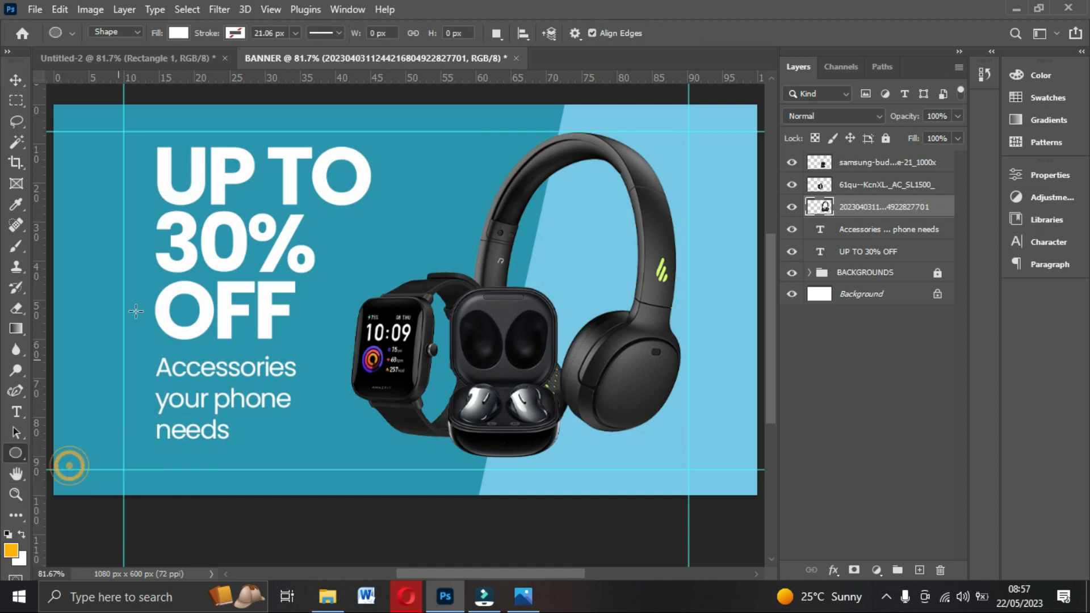
{"action": "left_click", "coordinate": [177, 33]}
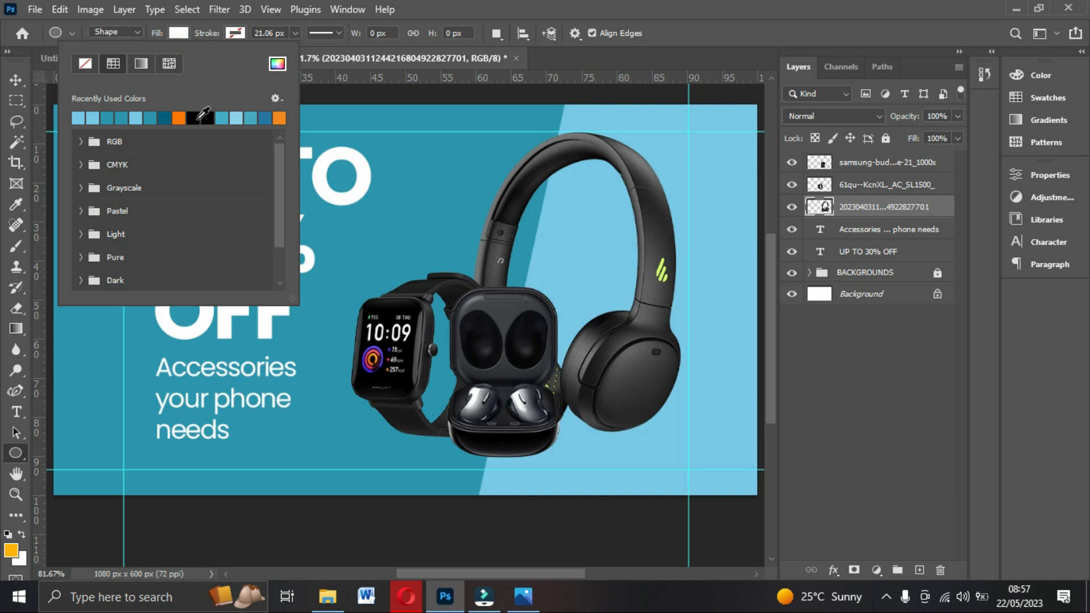
{"action": "left_click", "coordinate": [199, 118]}
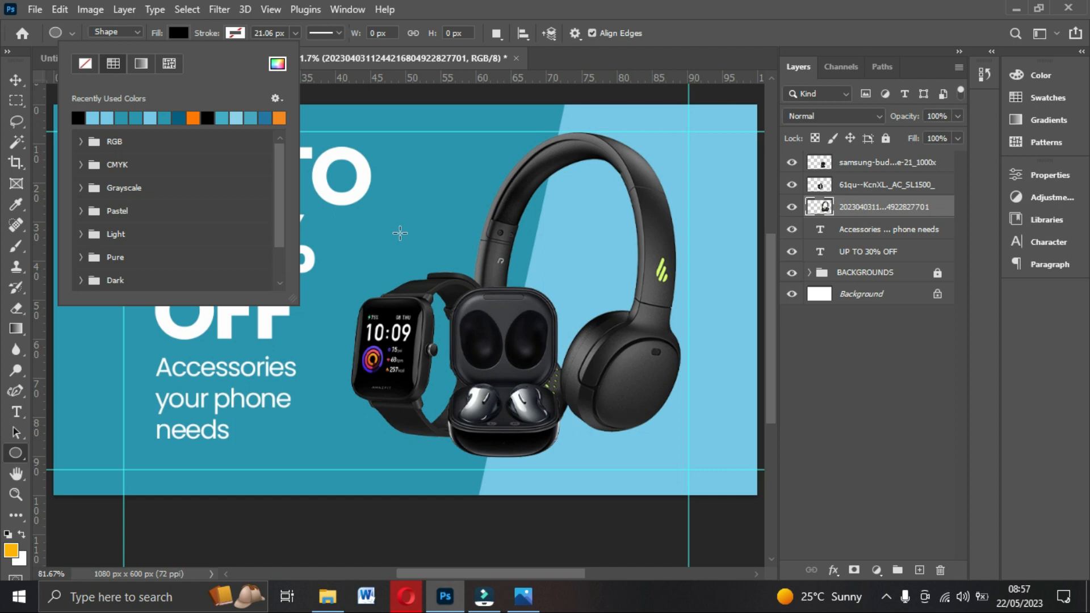
{"action": "left_click", "coordinate": [400, 233]}
{"action": "left_click_drag", "start_coordinate": [396, 231], "coordinate": [475, 238]}
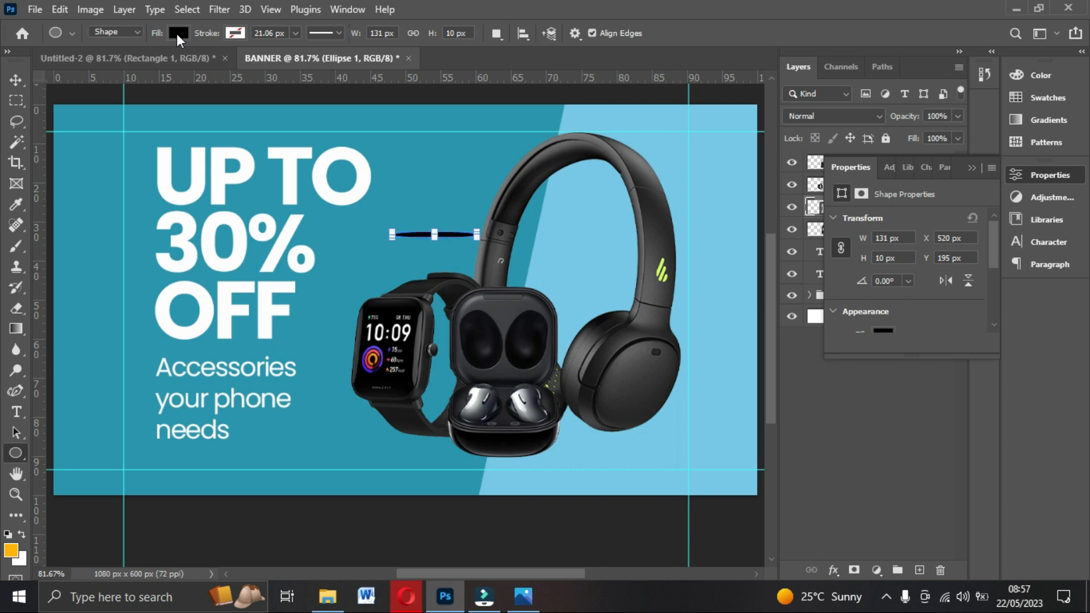
Move the ellipse under the headphones' earcup and stack Ellipse 1 below the headphones layer.
{"action": "key", "text": "v"}
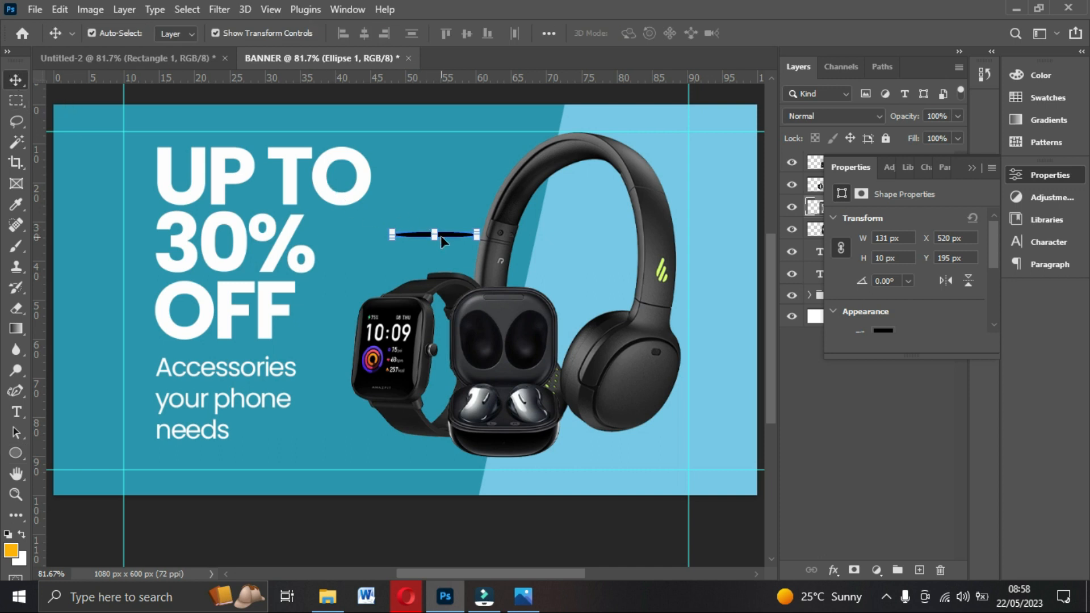
{"action": "left_click_drag", "start_coordinate": [441, 236], "coordinate": [625, 429]}
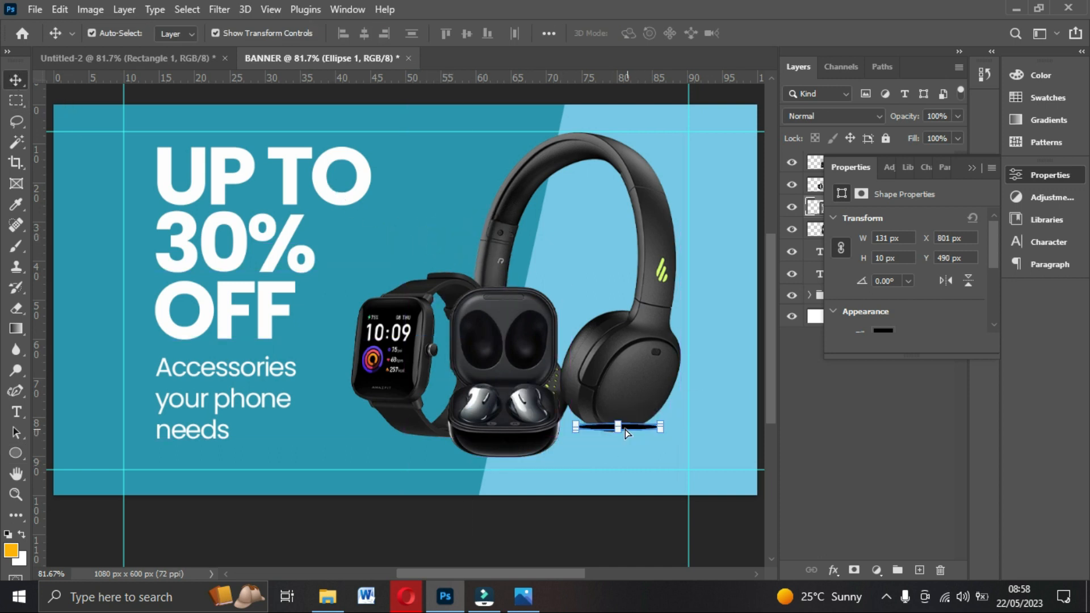
{"action": "left_click", "coordinate": [966, 168]}
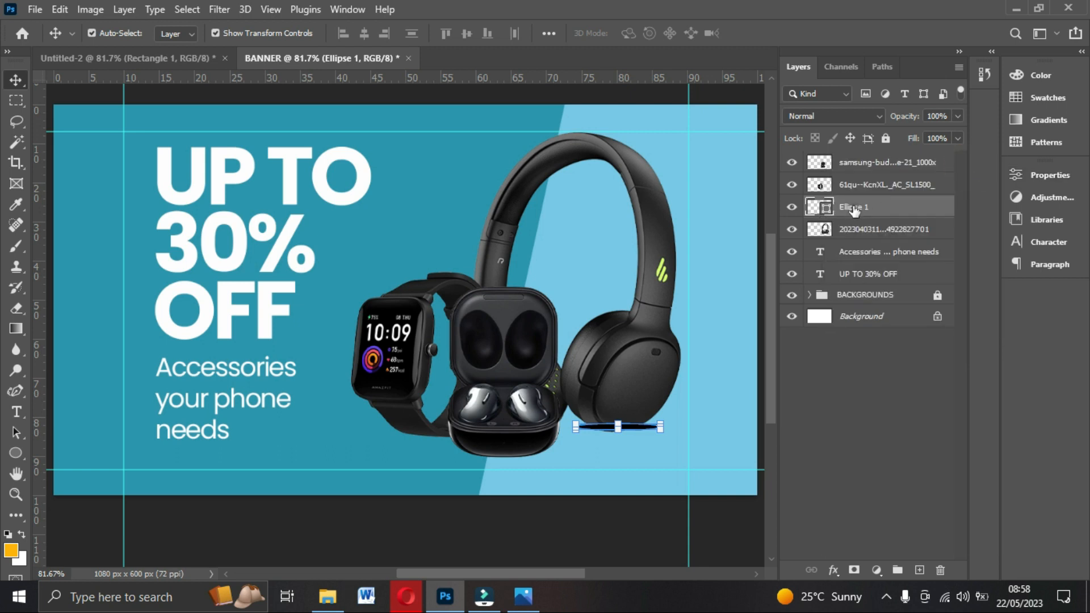
{"action": "left_click", "coordinate": [637, 197]}
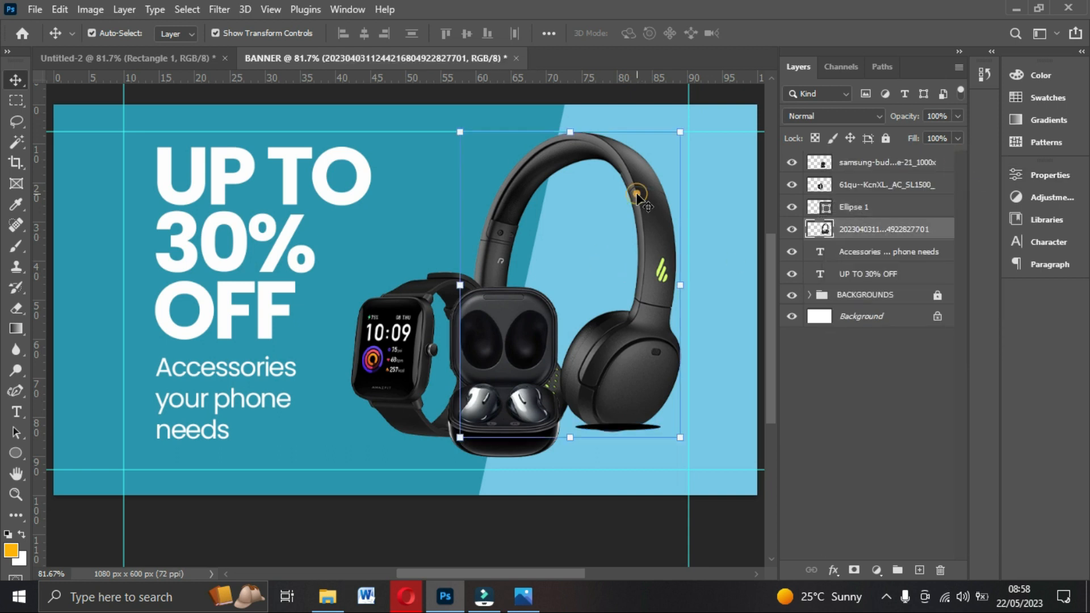
{"action": "left_click", "coordinate": [887, 213]}
{"action": "left_click_drag", "start_coordinate": [886, 212], "coordinate": [885, 231]}
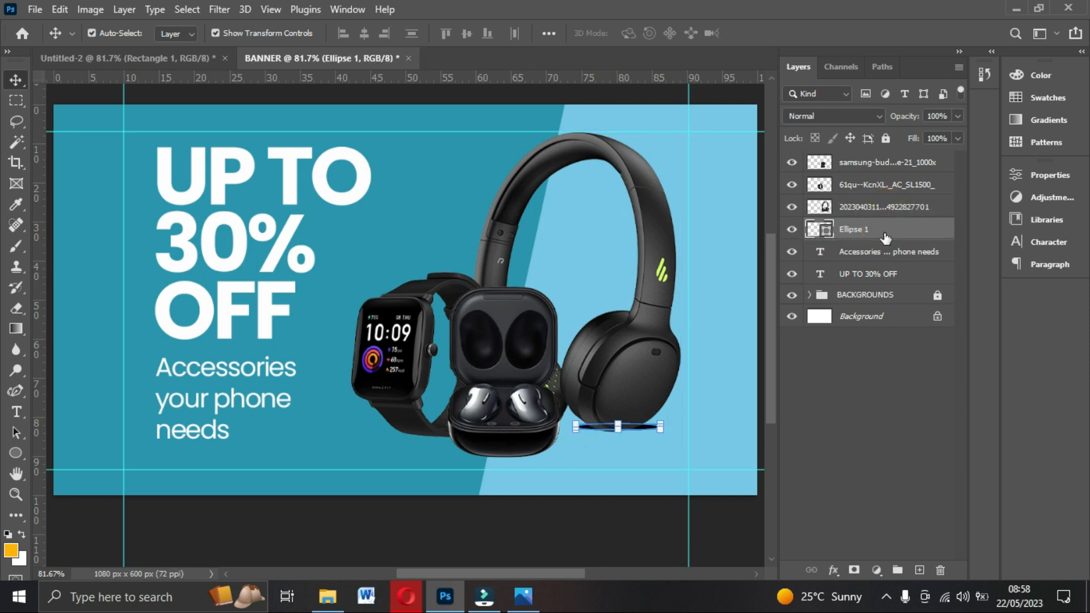
Make the ellipse slightly taller, then compare it against the exported banner JPG.
{"action": "left_click_drag", "start_coordinate": [641, 430], "coordinate": [651, 433]}
{"action": "left_click", "coordinate": [841, 402]}
{"action": "left_click", "coordinate": [631, 431]}
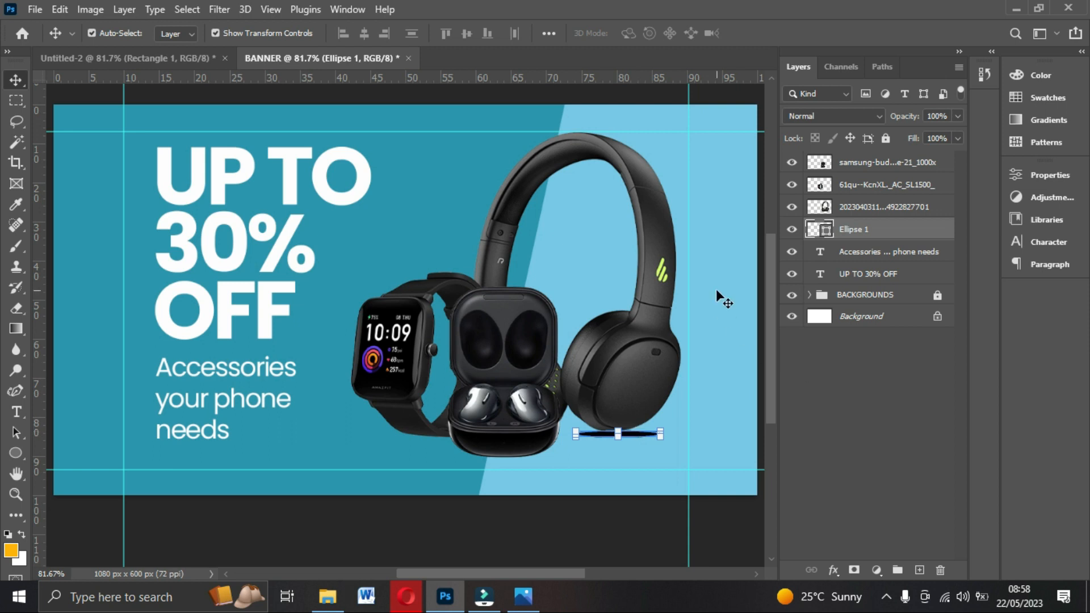
{"action": "left_click", "coordinate": [522, 596]}
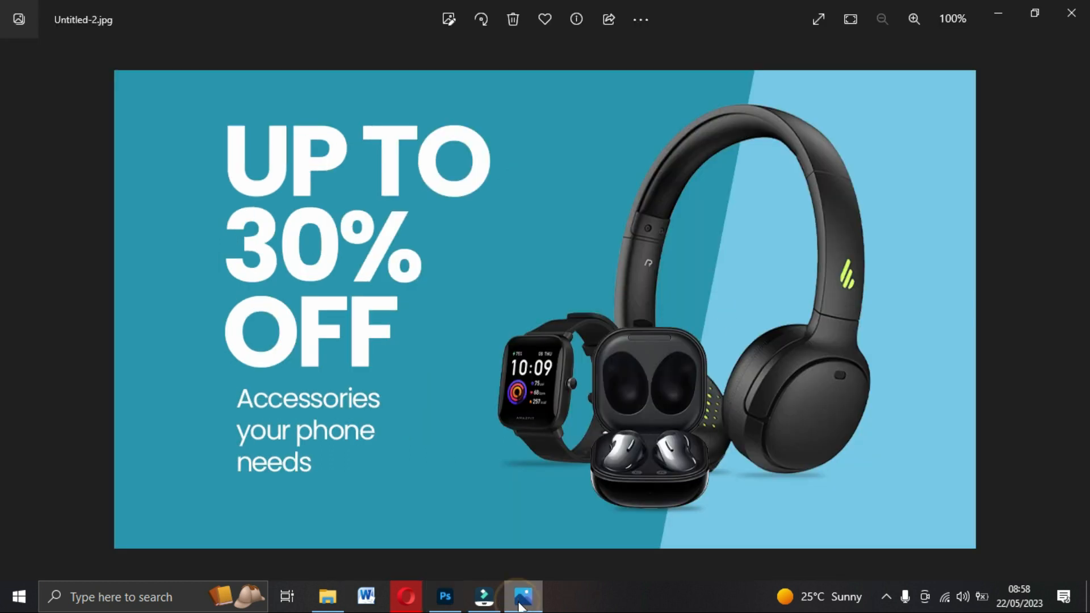
{"action": "left_click", "coordinate": [521, 601]}
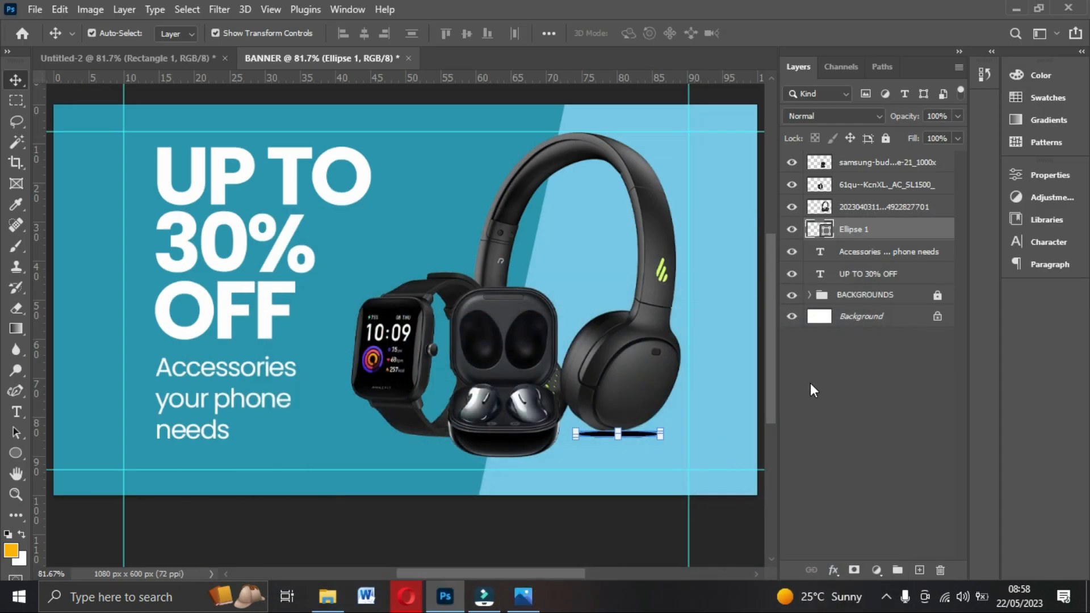
{"action": "right_click", "coordinate": [869, 234]}
Rasterize Ellipse 1 and soften it with a 6.5-pixel Gaussian Blur.
{"action": "left_click", "coordinate": [701, 243]}
{"action": "left_click", "coordinate": [216, 9]}
{"action": "mouse_move", "coordinate": [240, 213]}
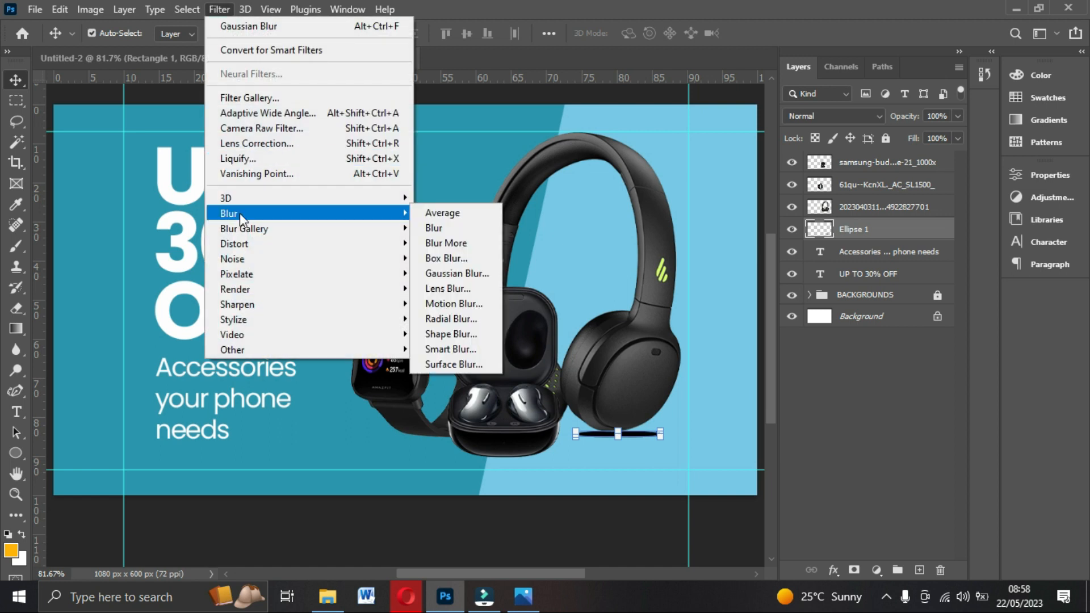
{"action": "left_click", "coordinate": [442, 273]}
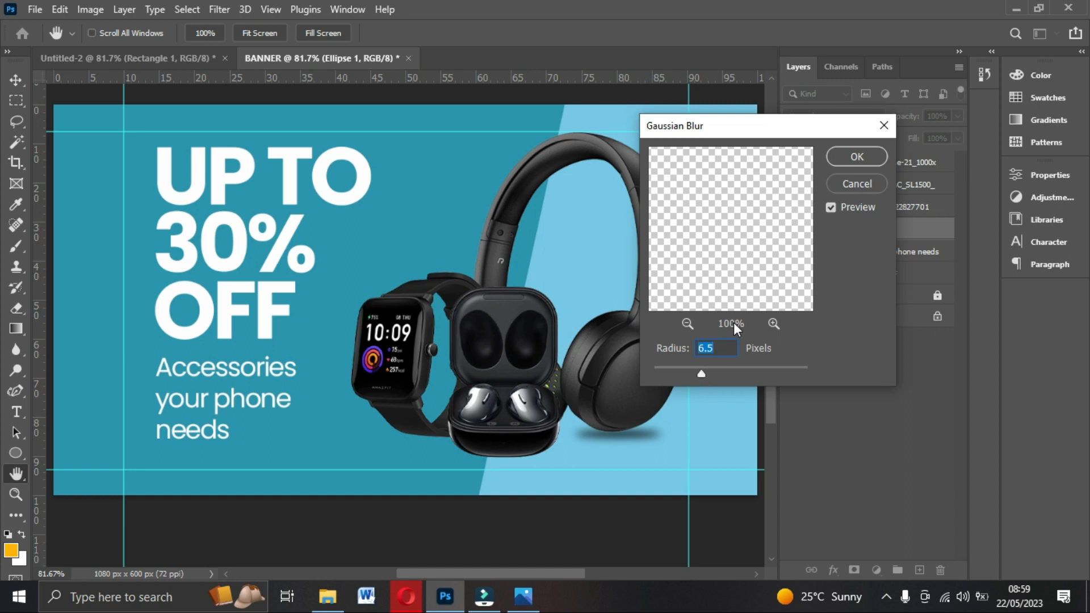
{"action": "left_click", "coordinate": [862, 158]}
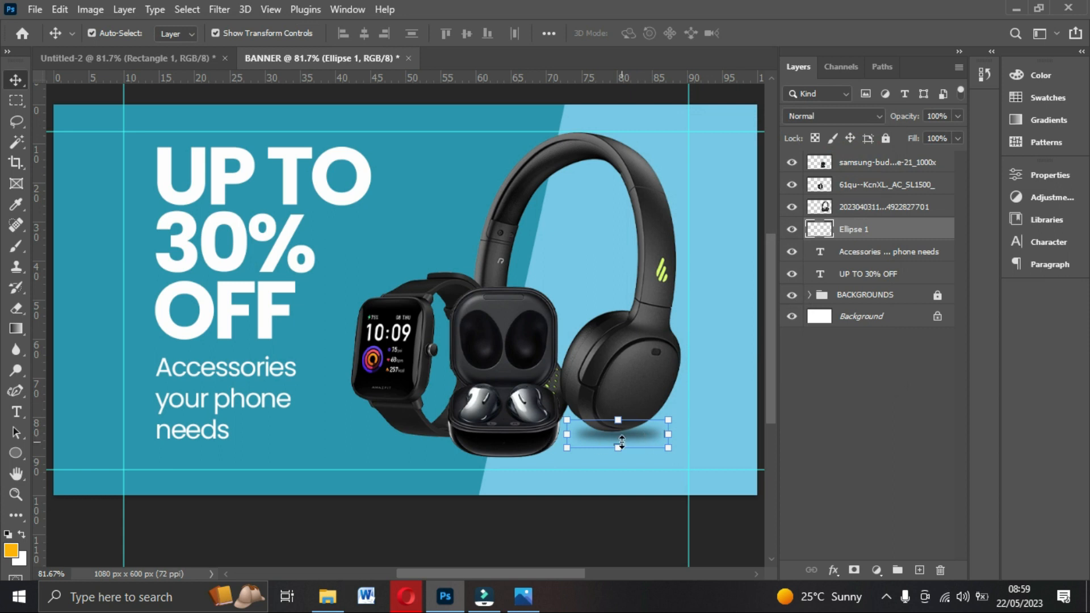
At 100% zoom, nudge the blurred shadow and free-transform it to about 27% height.
{"action": "key", "text": "ctrl+plus"}
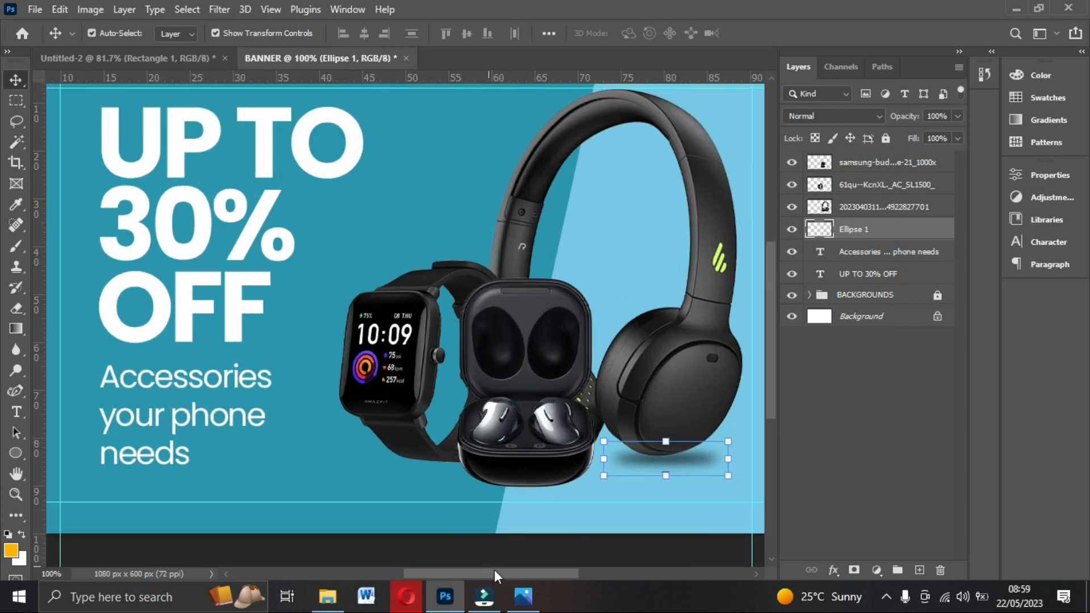
{"action": "left_click_drag", "start_coordinate": [494, 570], "coordinate": [540, 571]}
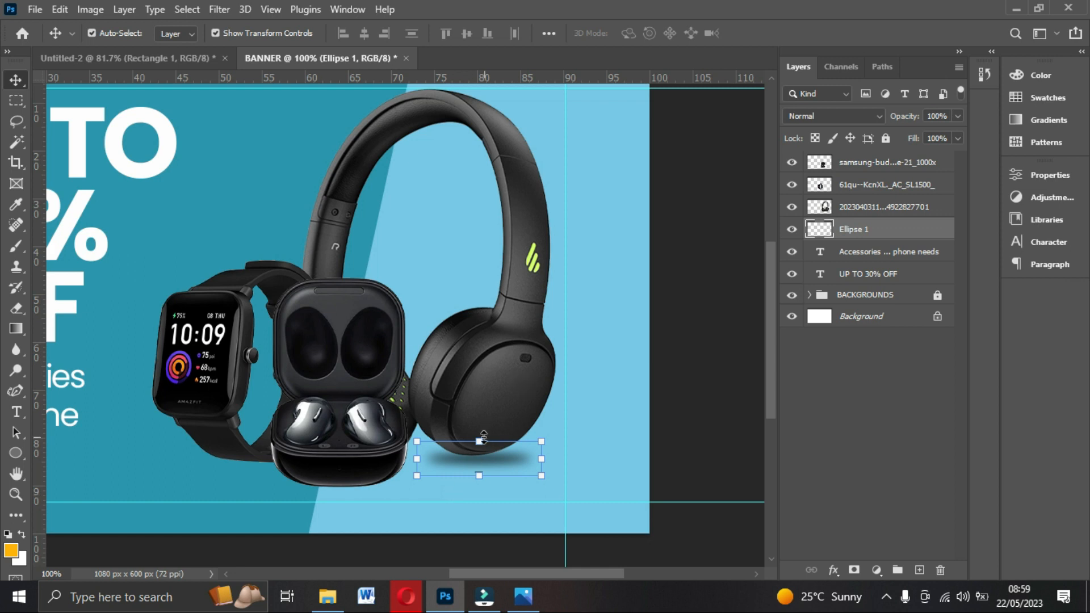
{"action": "left_click_drag", "start_coordinate": [495, 460], "coordinate": [496, 466]}
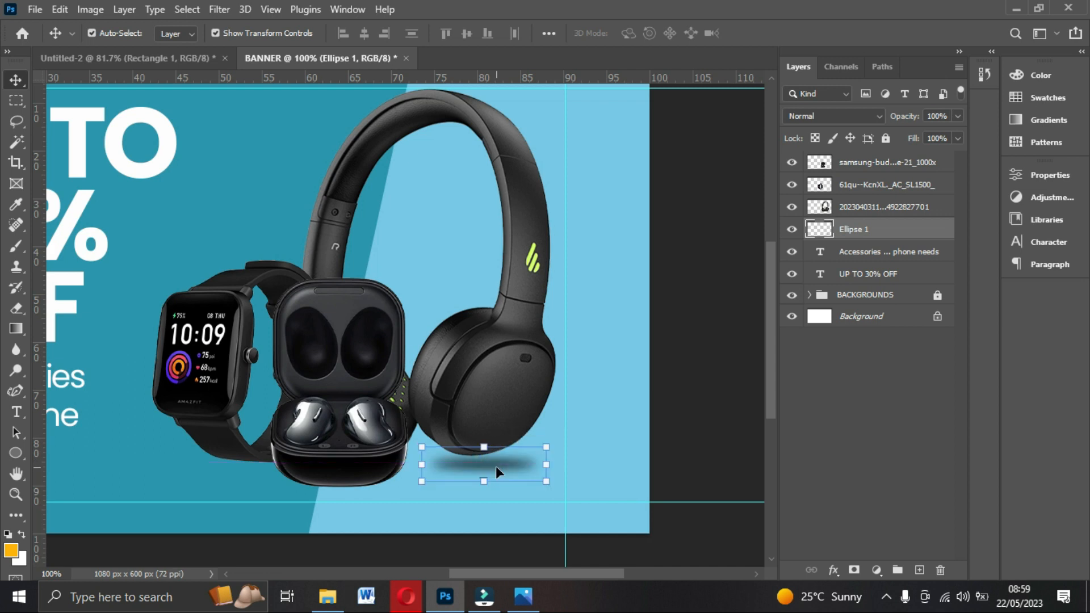
{"action": "key", "text": "ctrl"}
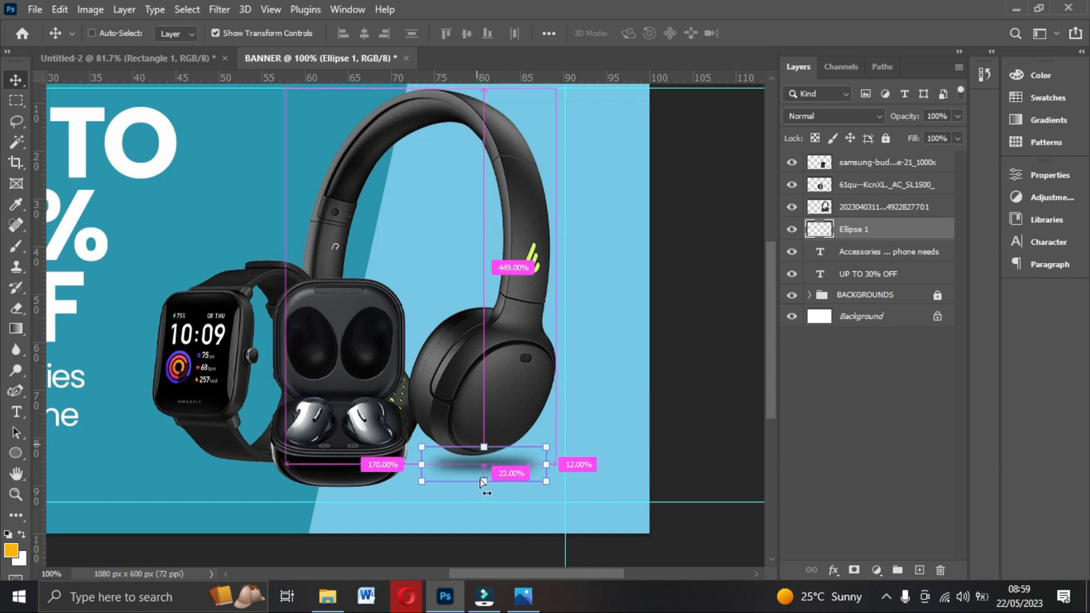
{"action": "left_click", "coordinate": [486, 447]}
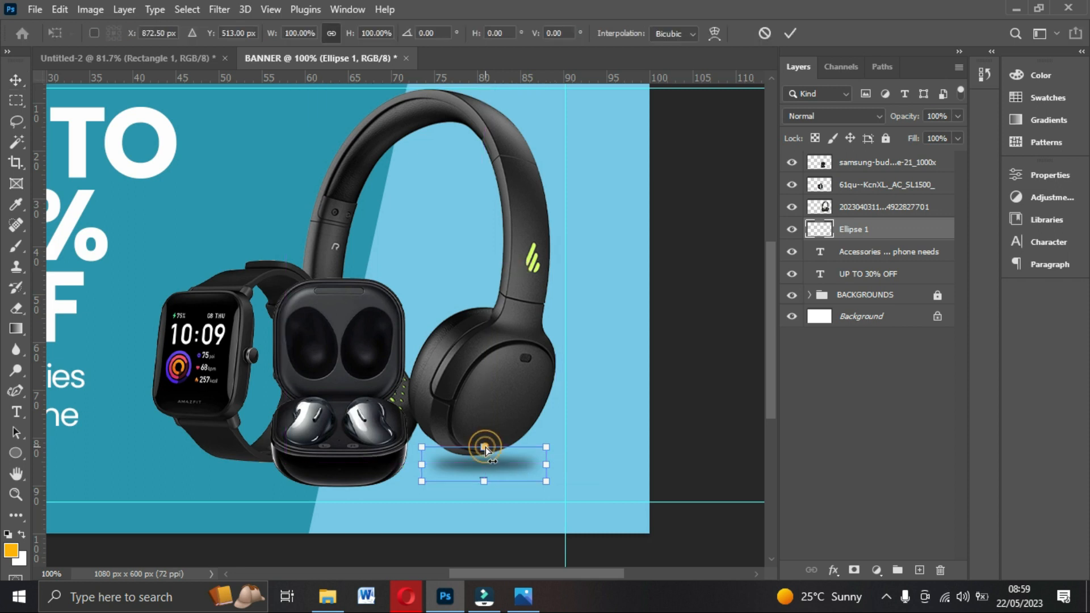
{"action": "mouse_move", "coordinate": [486, 451]}
{"action": "left_mouse_down"}
{"action": "mouse_move", "coordinate": [483, 485]}
{"action": "mouse_move", "coordinate": [499, 473]}
{"action": "mouse_move", "coordinate": [494, 459]}
{"action": "left_mouse_up"}
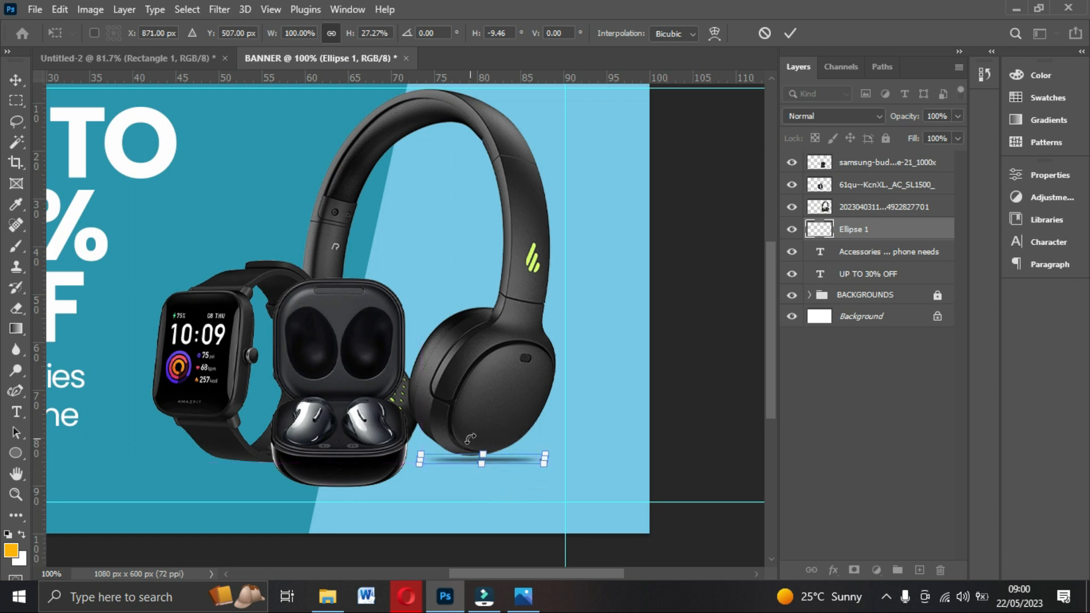
Commit the flattened shadow transform and nudge the shadow into place under the earcup.
{"action": "left_click", "coordinate": [790, 34]}
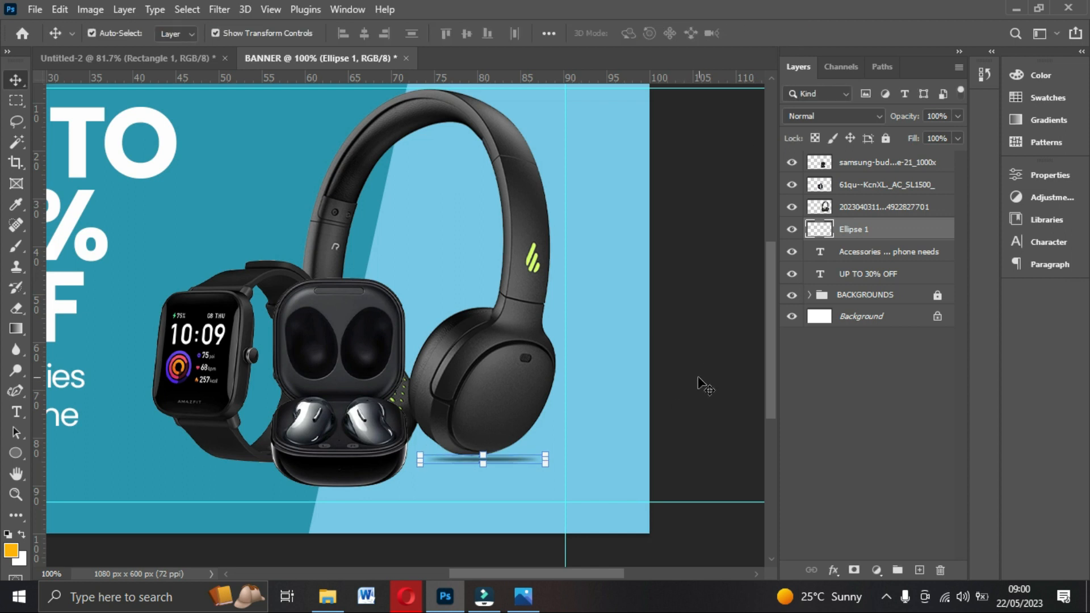
{"action": "left_click", "coordinate": [704, 457]}
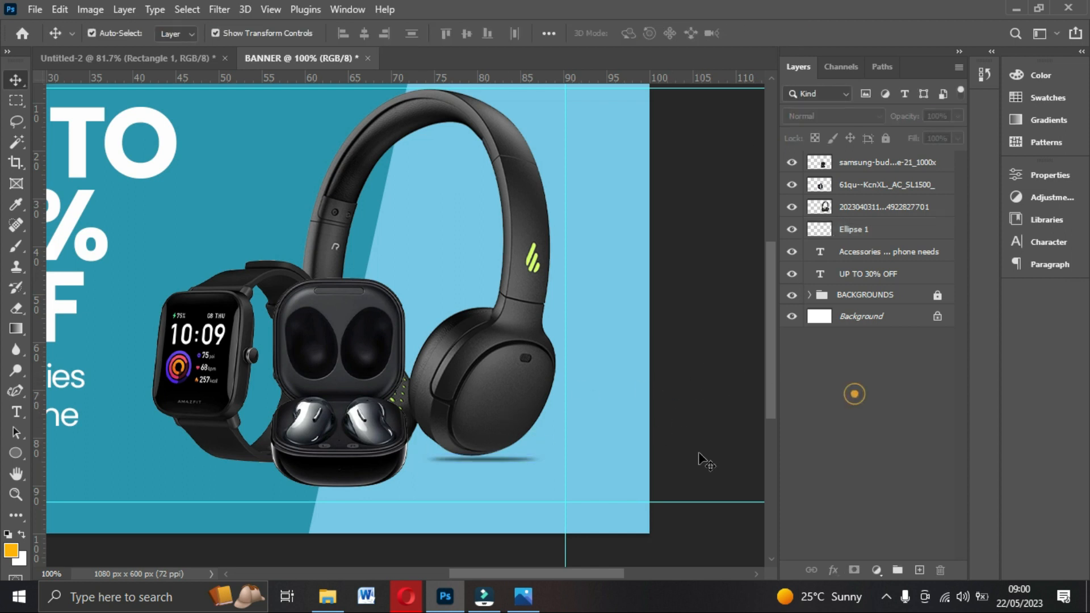
{"action": "left_click", "coordinate": [501, 462]}
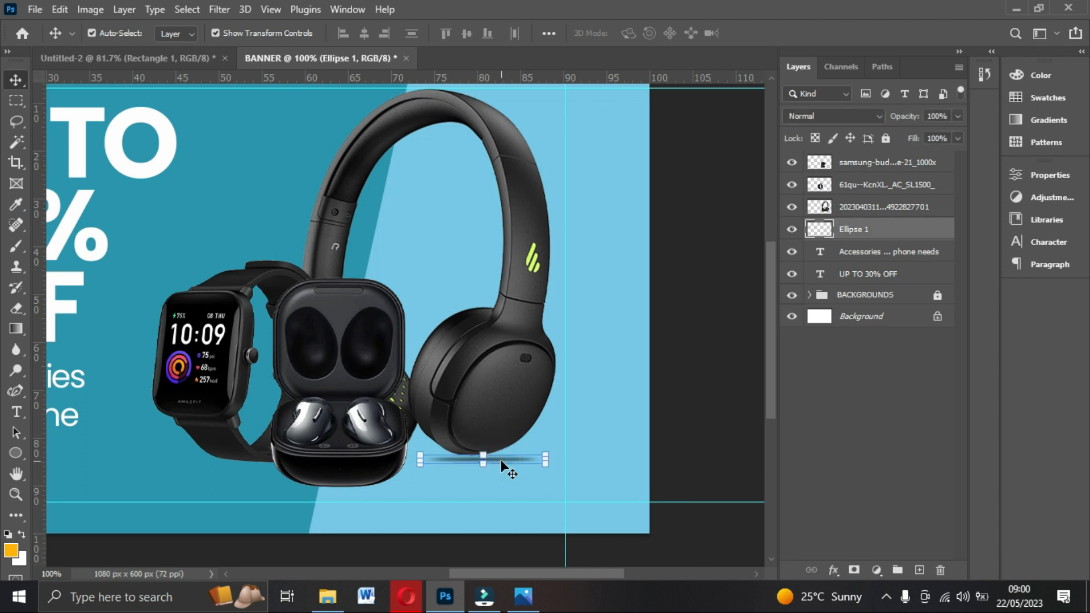
{"action": "left_click", "coordinate": [688, 449]}
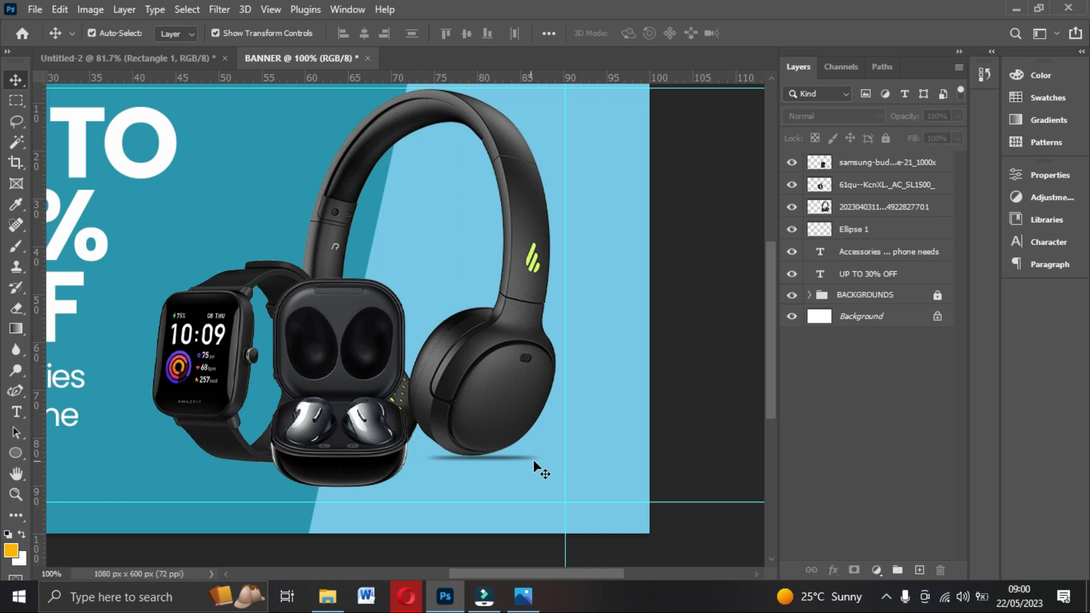
{"action": "left_click", "coordinate": [694, 422]}
{"action": "key", "text": "ctrl+0"}
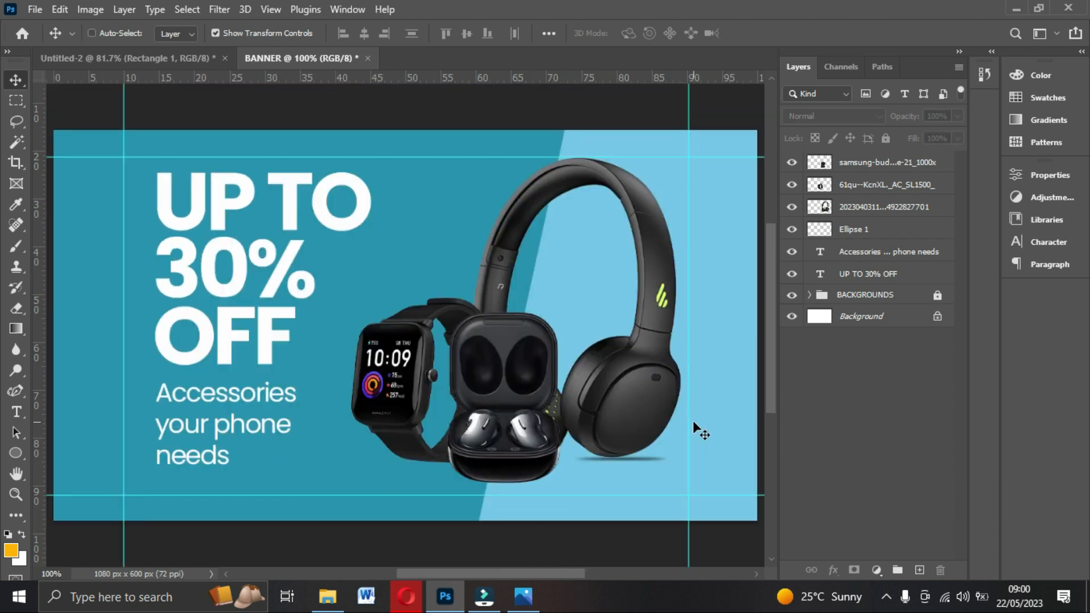
{"action": "left_click", "coordinate": [645, 456]}
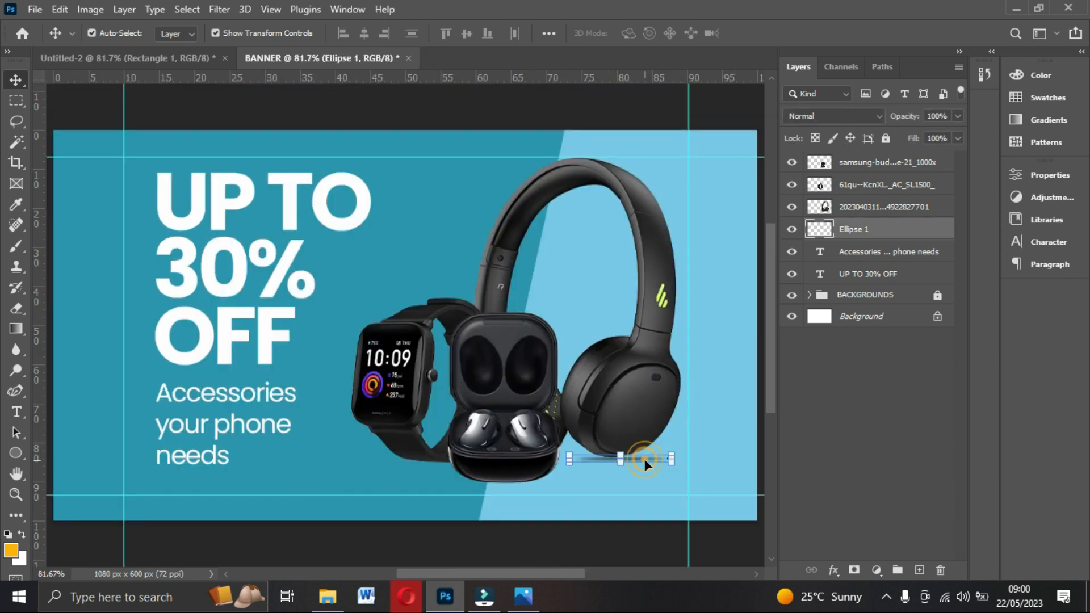
{"action": "key", "text": "Right"}
{"action": "key", "text": "Right"}
{"action": "key", "text": "Right"}
{"action": "key", "text": "Right"}
{"action": "key", "text": "Right"}
{"action": "key", "text": "Right"}
{"action": "key", "text": "Right"}
{"action": "key", "text": "Right"}
{"action": "key", "text": "Right"}
{"action": "key", "text": "Right"}
{"action": "key", "text": "Right"}
{"action": "key", "text": "Right"}
{"action": "key", "text": "Right"}
{"action": "key", "text": "Right"}
{"action": "key", "text": "Right"}
{"action": "key", "text": "Right"}
{"action": "key", "text": "Right"}
{"action": "key", "text": "Right"}
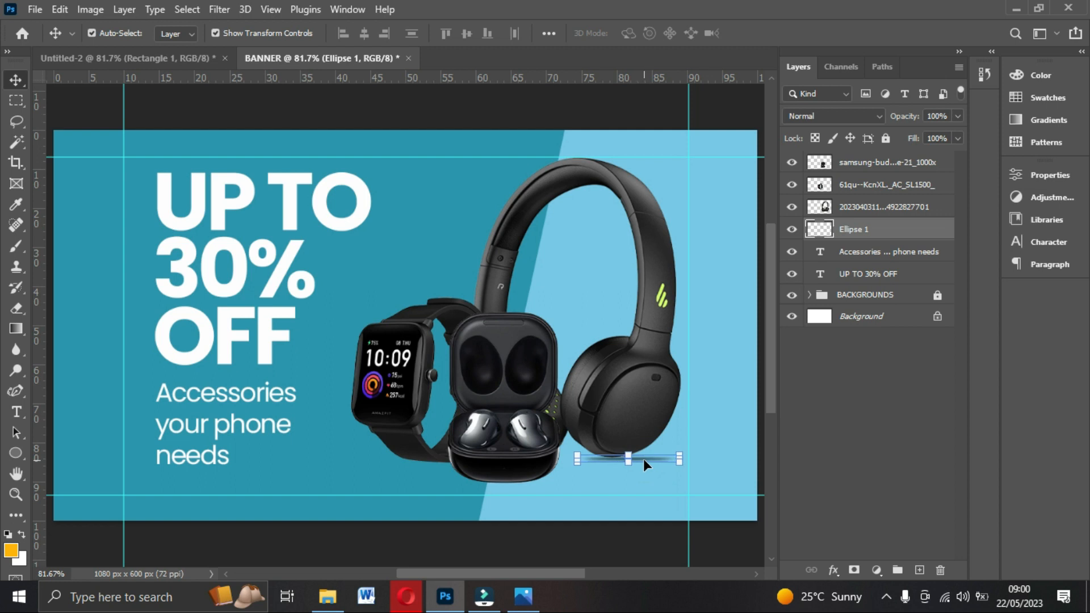
{"action": "key", "text": "Left"}
{"action": "key", "text": "Left"}
{"action": "key", "text": "Left"}
{"action": "key", "text": "Left"}
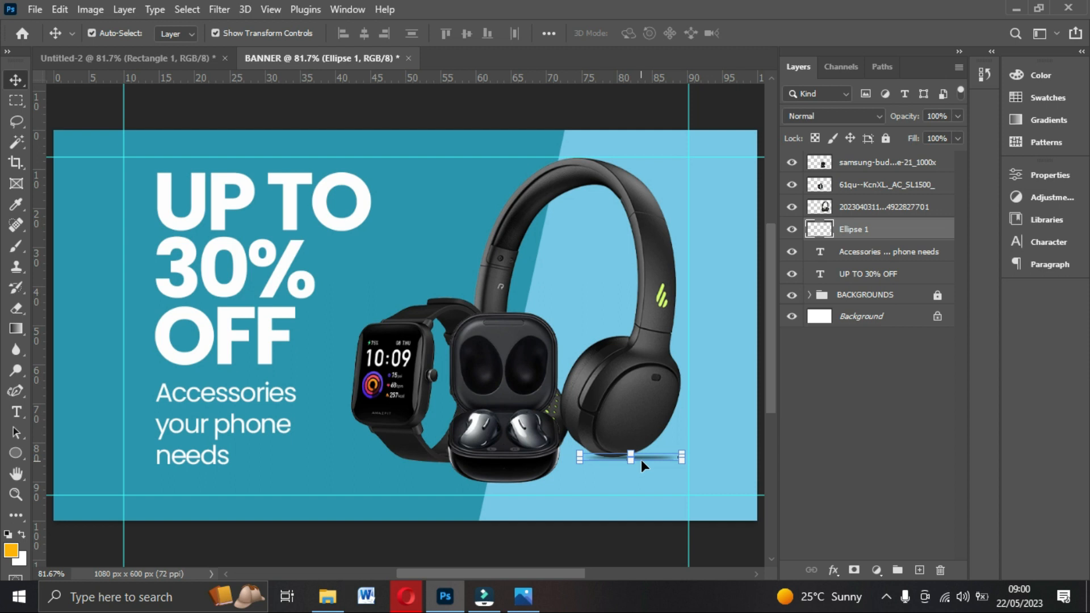
Lower the headphone shadow's opacity to 70%.
{"action": "left_click", "coordinate": [958, 116]}
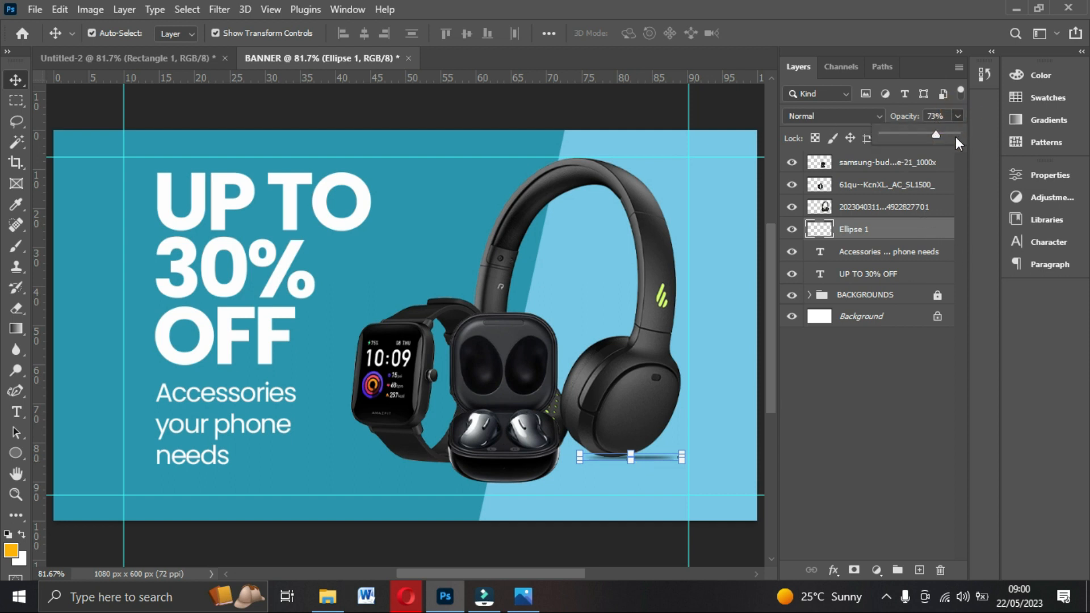
{"action": "left_click_drag", "start_coordinate": [956, 137], "coordinate": [953, 119]}
{"action": "left_click", "coordinate": [856, 366]}
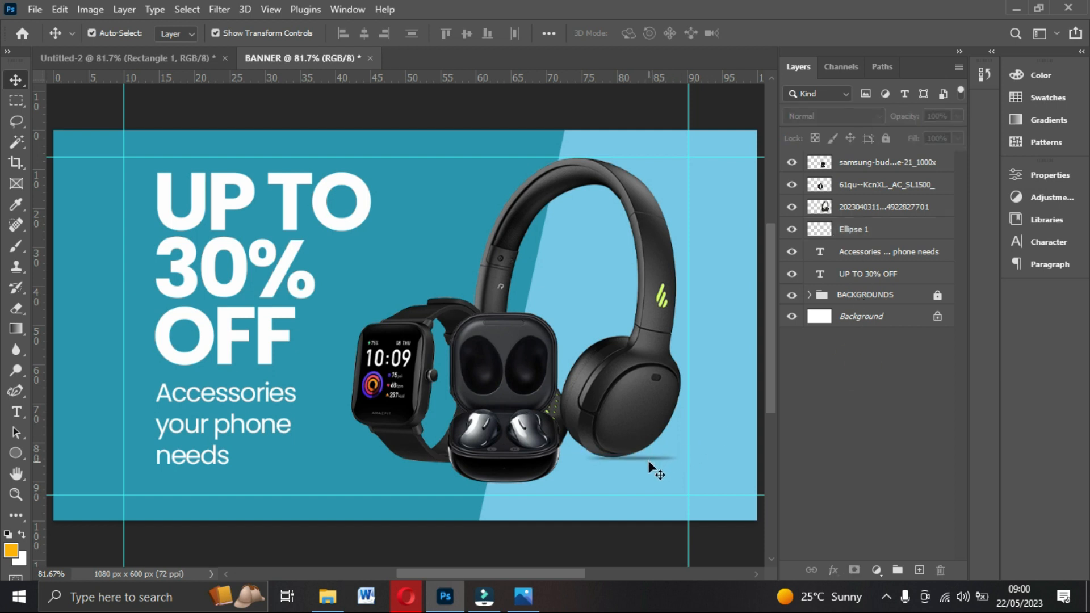
{"action": "left_click", "coordinate": [647, 458]}
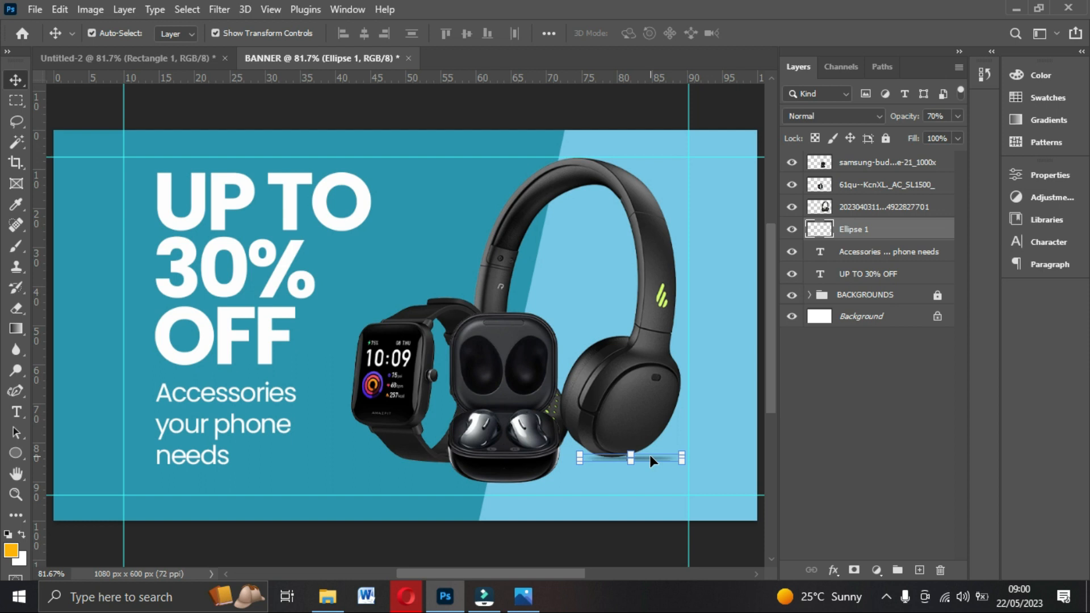
Duplicate the headphone shadow three times with Ctrl+J, moving a copy beneath the watch.
{"action": "key", "text": "ctrl+j"}
{"action": "left_click_drag", "start_coordinate": [649, 455], "coordinate": [416, 458]}
{"action": "key", "text": "ctrl+j"}
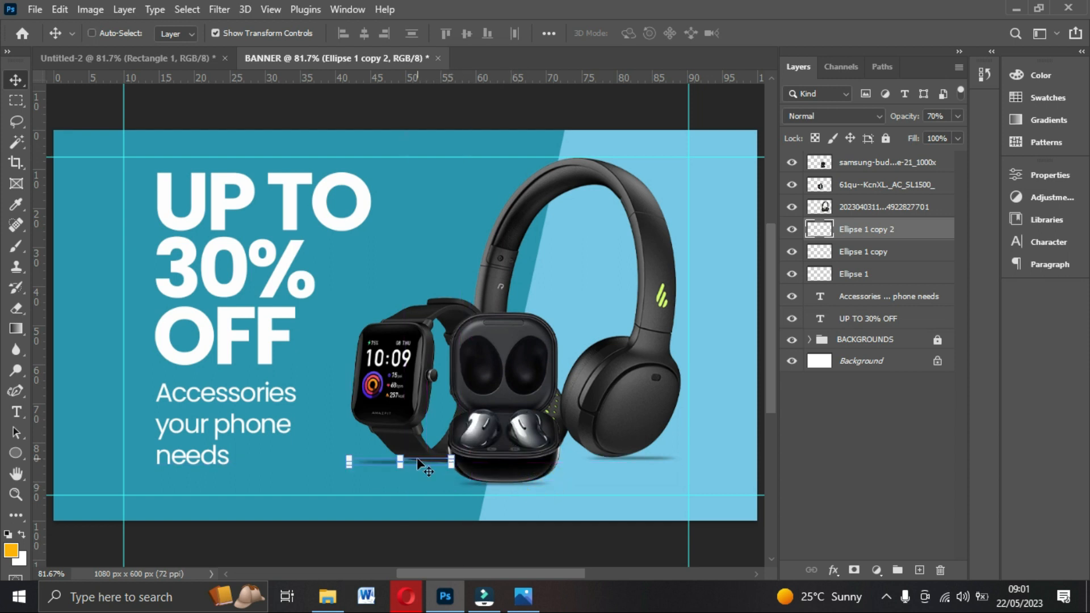
{"action": "key", "text": "ctrl+j"}
{"action": "left_click", "coordinate": [417, 457]}
Position the shadow copies under the watch and earbuds, checking by toggling the earbuds' visibility.
{"action": "left_click", "coordinate": [349, 544]}
{"action": "left_click_drag", "start_coordinate": [372, 460], "coordinate": [374, 465]}
{"action": "left_click", "coordinate": [384, 528]}
{"action": "scroll", "coordinate": [393, 461], "scroll_direction": "down", "scroll_amount": 1}
{"action": "left_click_drag", "start_coordinate": [417, 432], "coordinate": [557, 433]}
{"action": "left_click", "coordinate": [790, 162]}
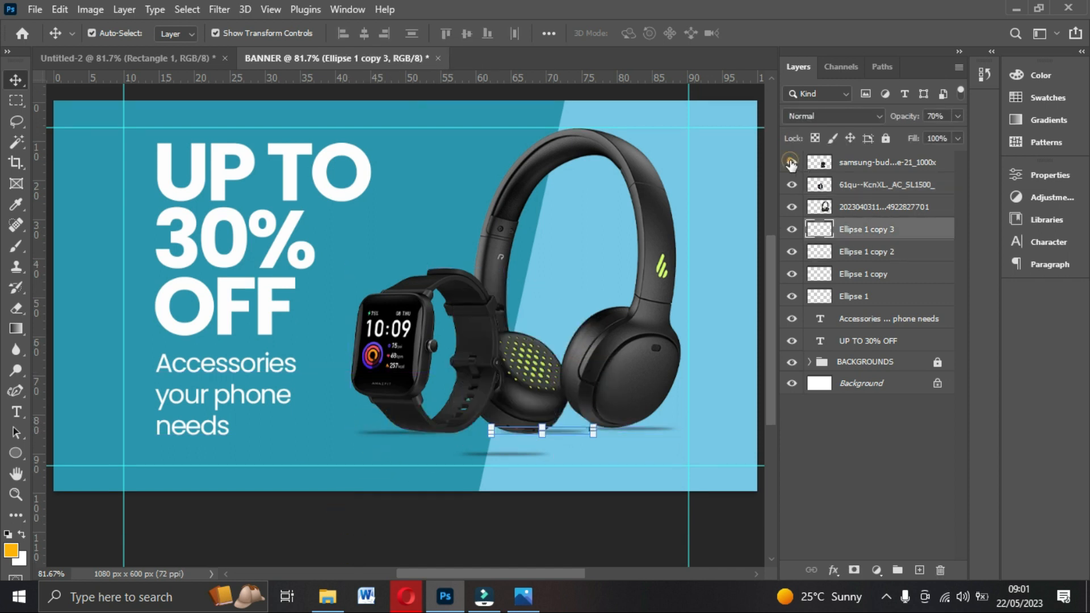
{"action": "left_click", "coordinate": [790, 162]}
{"action": "left_click", "coordinate": [525, 505]}
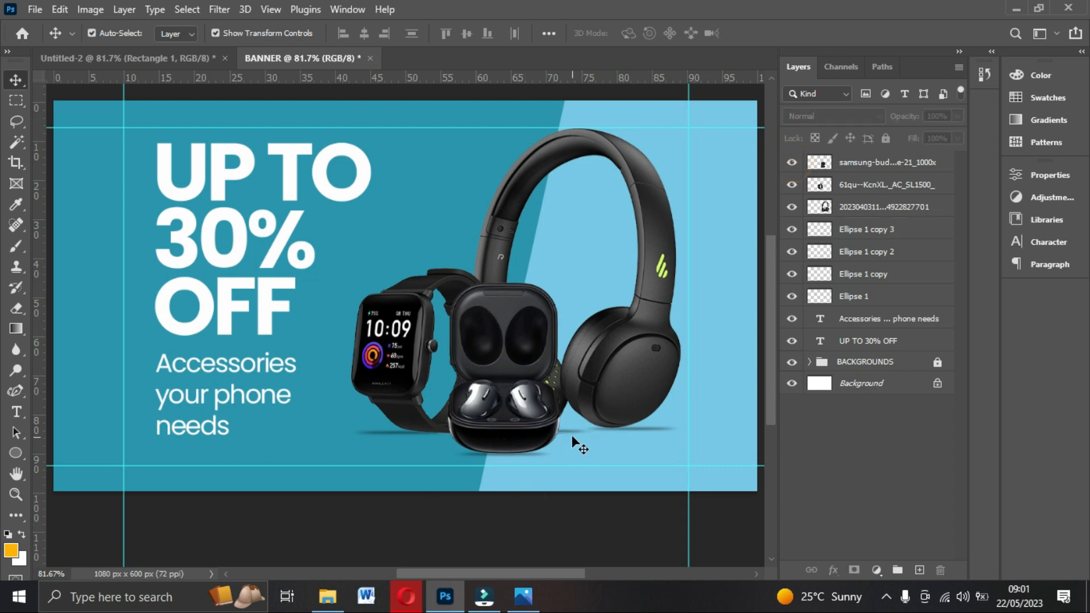
{"action": "left_click", "coordinate": [637, 424]}
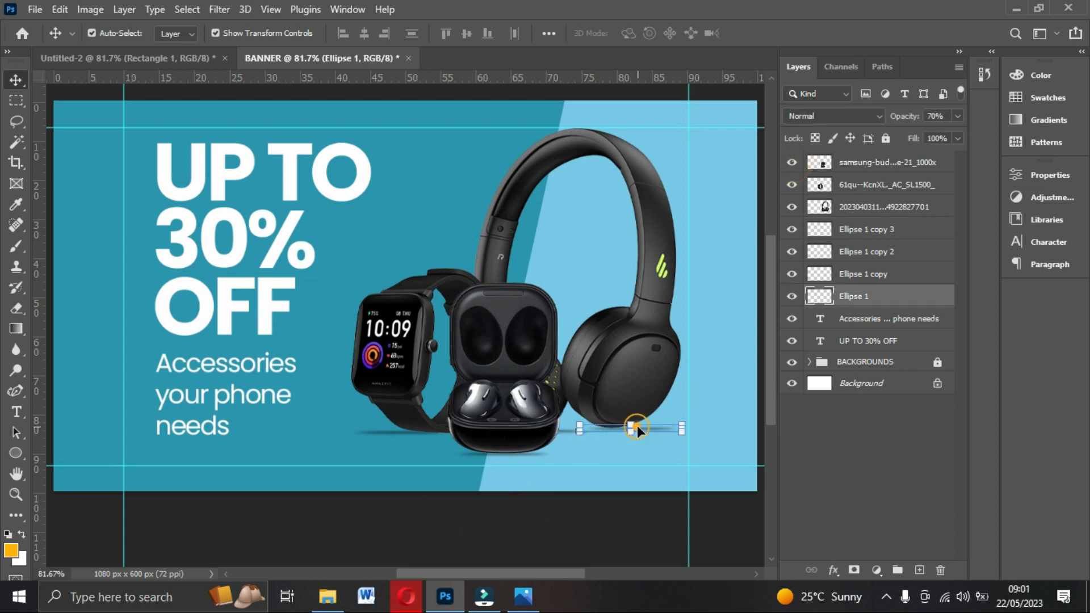
{"action": "left_click", "coordinate": [602, 516]}
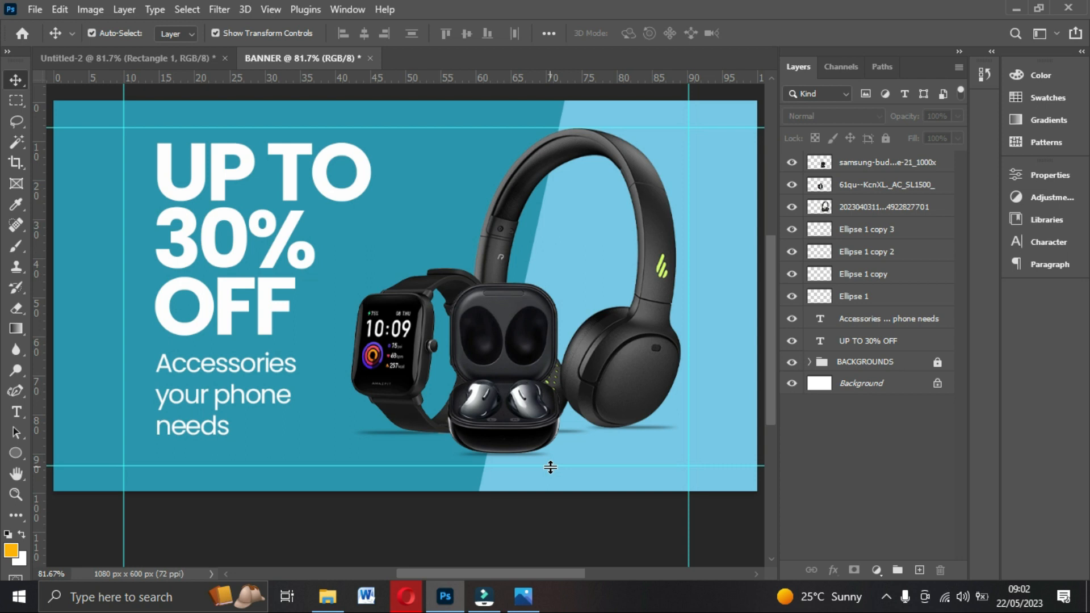
Group the three product images and Ellipse 1 through Ellipse 1 copy 3 with Ctrl+G.
{"action": "left_click", "coordinate": [869, 164]}
{"action": "left_click", "coordinate": [869, 184], "text": "ctrl"}
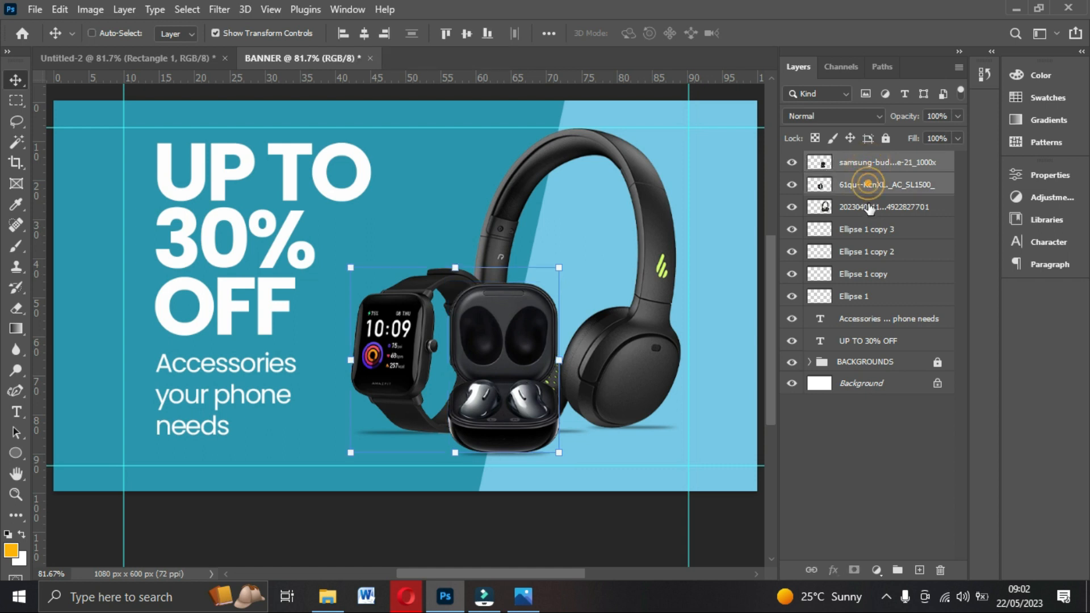
{"action": "left_click", "coordinate": [869, 206], "text": "ctrl"}
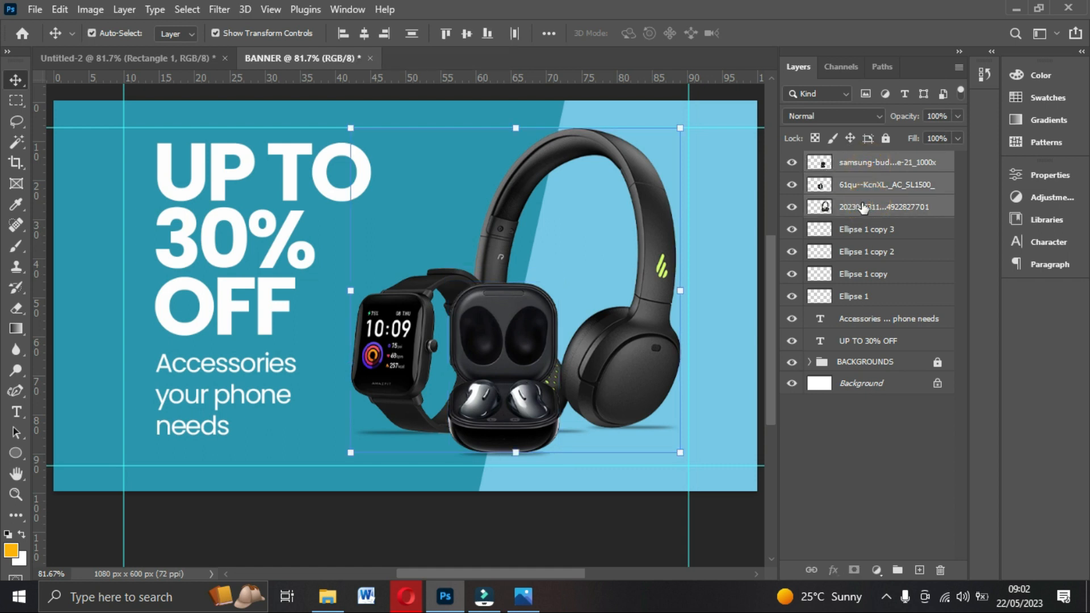
{"action": "left_click", "coordinate": [859, 229], "text": "ctrl"}
{"action": "left_click", "coordinate": [863, 252], "text": "ctrl"}
{"action": "left_click", "coordinate": [864, 275], "text": "ctrl"}
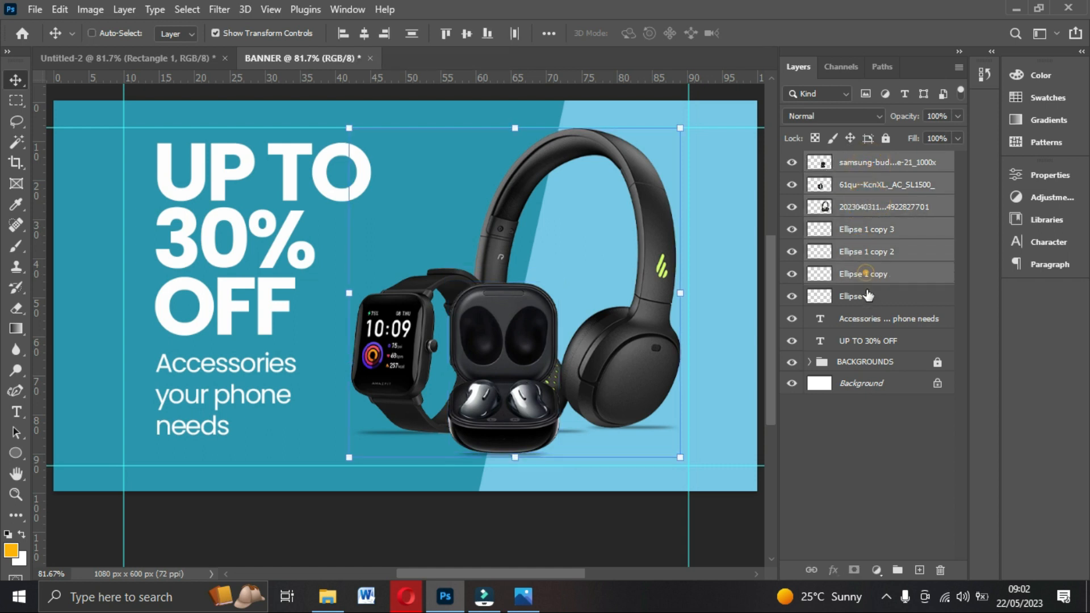
{"action": "left_click", "coordinate": [868, 296], "text": "ctrl"}
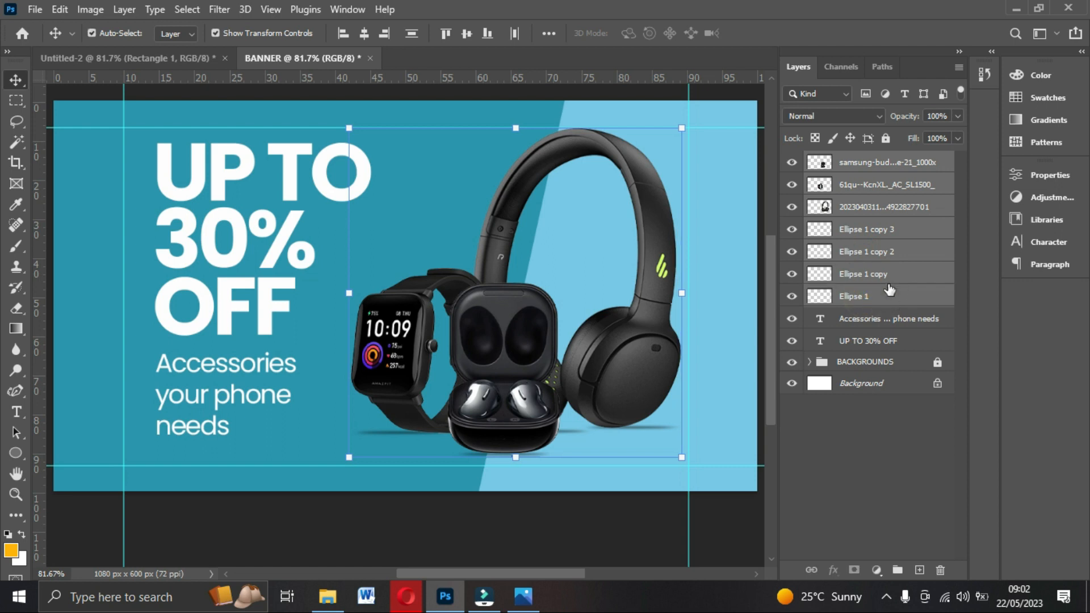
{"action": "key", "text": "ctrl+g"}
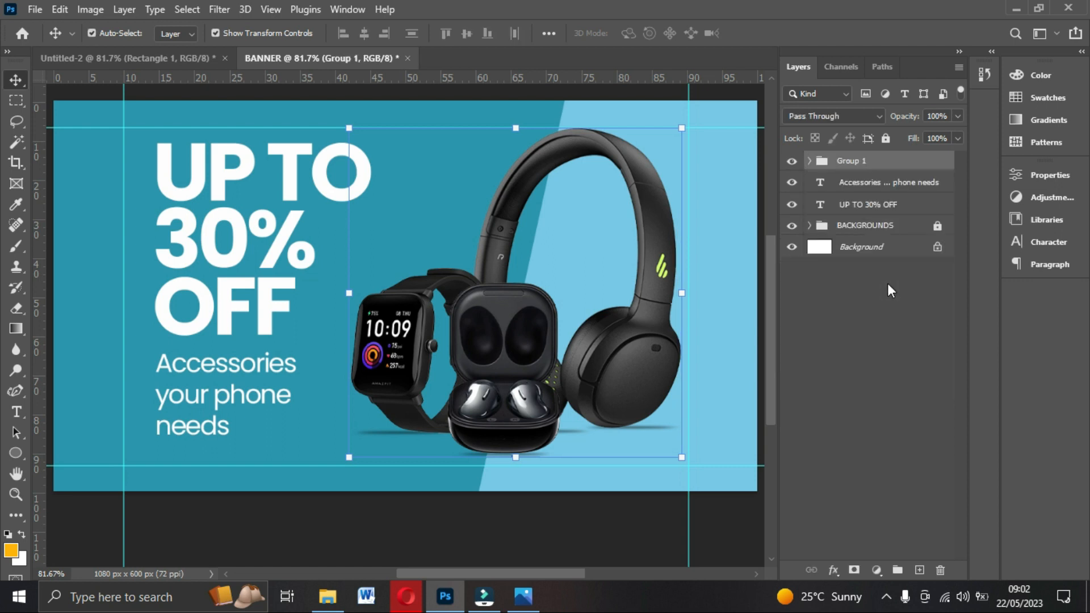
Rename the new group to IMAGES.
{"action": "double_click", "coordinate": [864, 162]}
{"action": "type", "text": "IMAGES"}
{"action": "left_click", "coordinate": [935, 159]}
{"action": "left_click", "coordinate": [664, 487]}
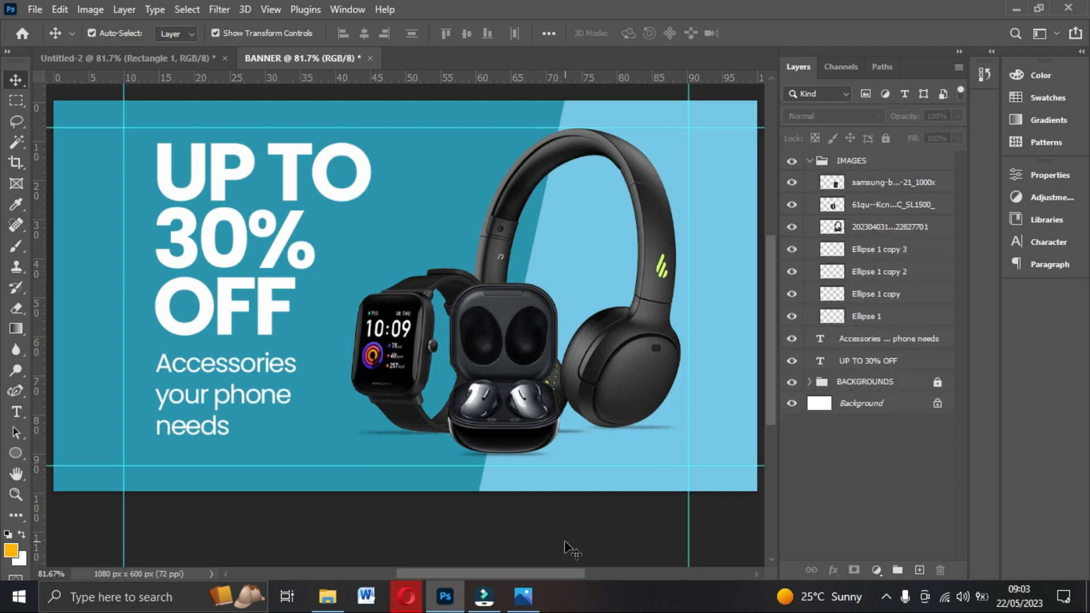
Export the banner as a Great-quality JPG named BANNER to the Desktop.
{"action": "left_click", "coordinate": [33, 9]}
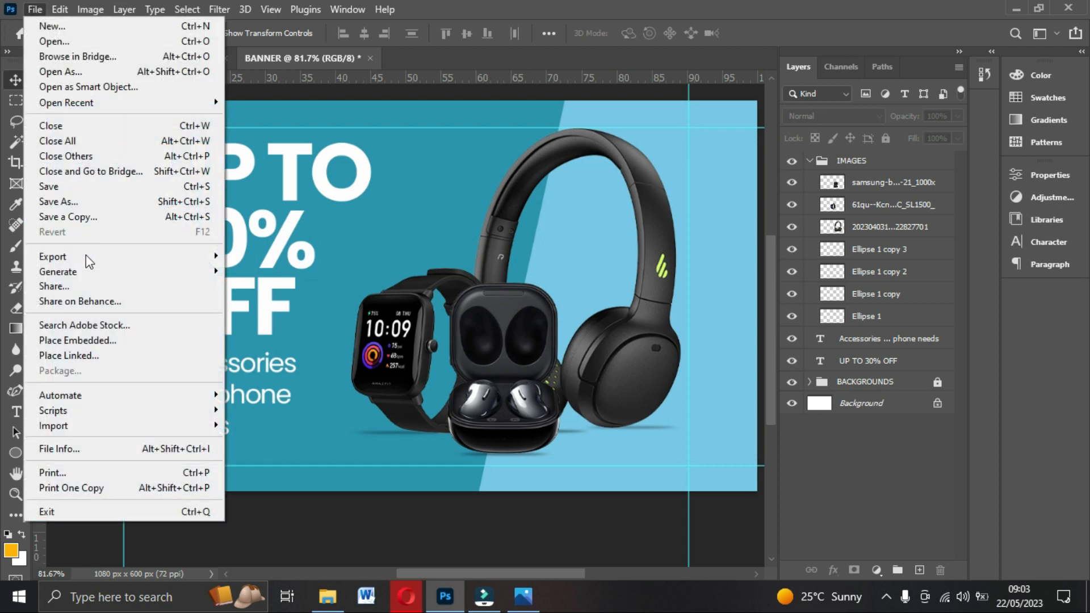
{"action": "mouse_move", "coordinate": [91, 261]}
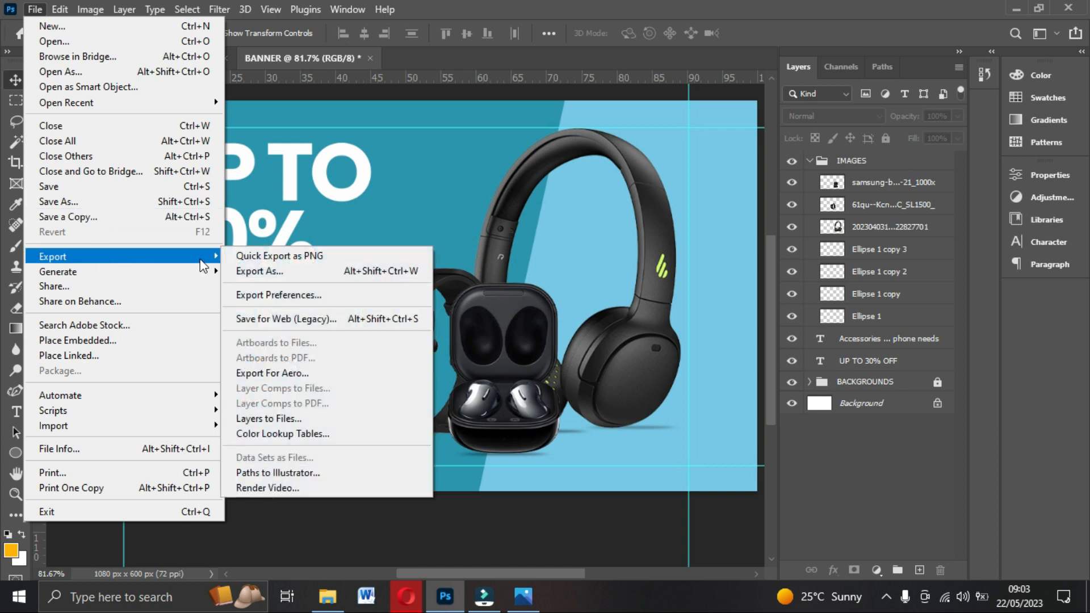
{"action": "left_click", "coordinate": [257, 272]}
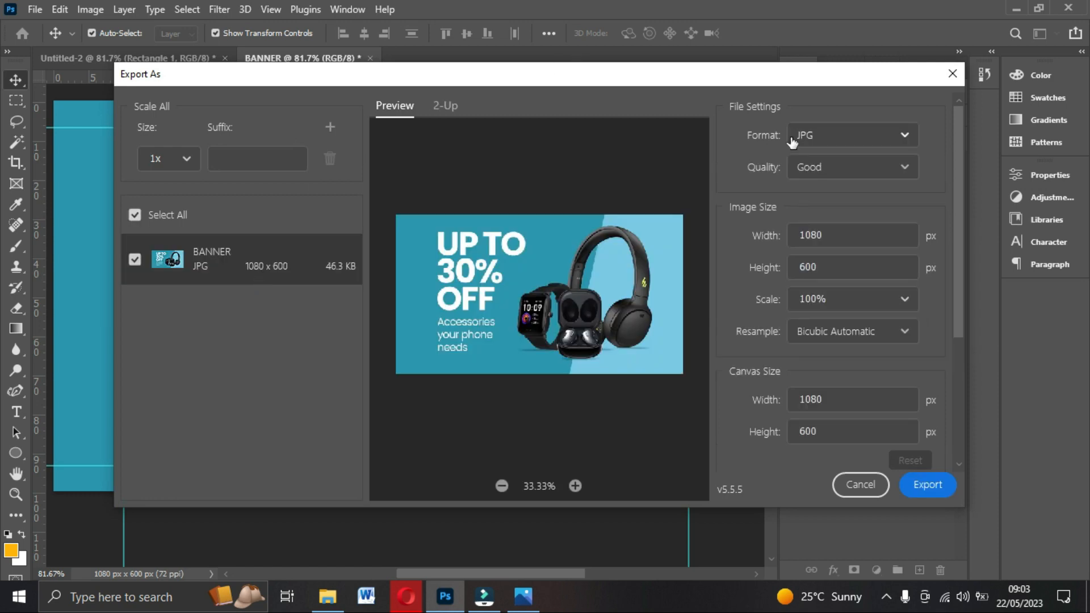
{"action": "left_click", "coordinate": [901, 136]}
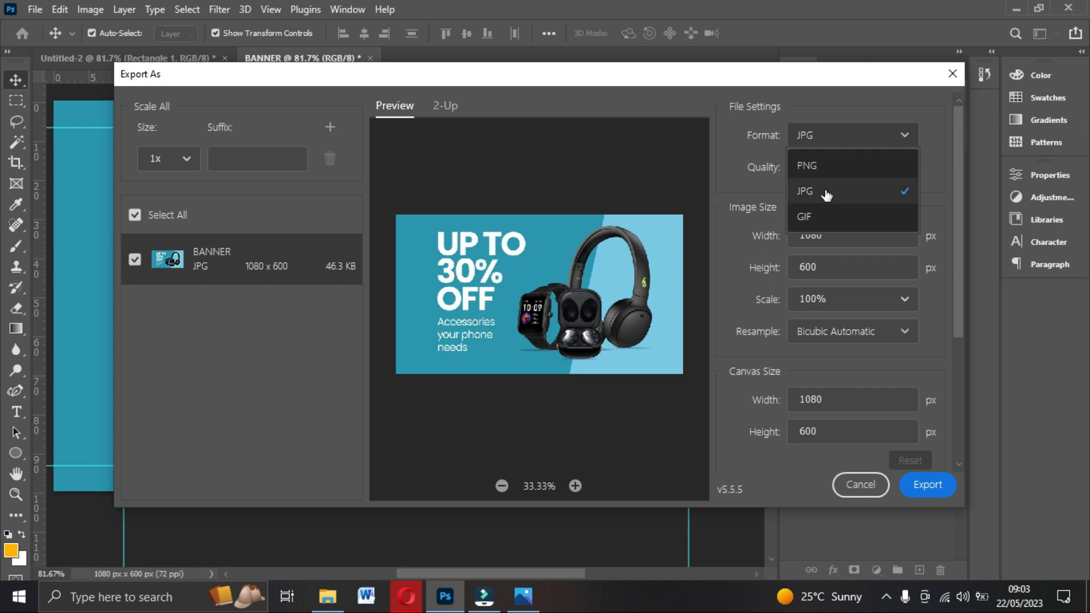
{"action": "left_click", "coordinate": [826, 194]}
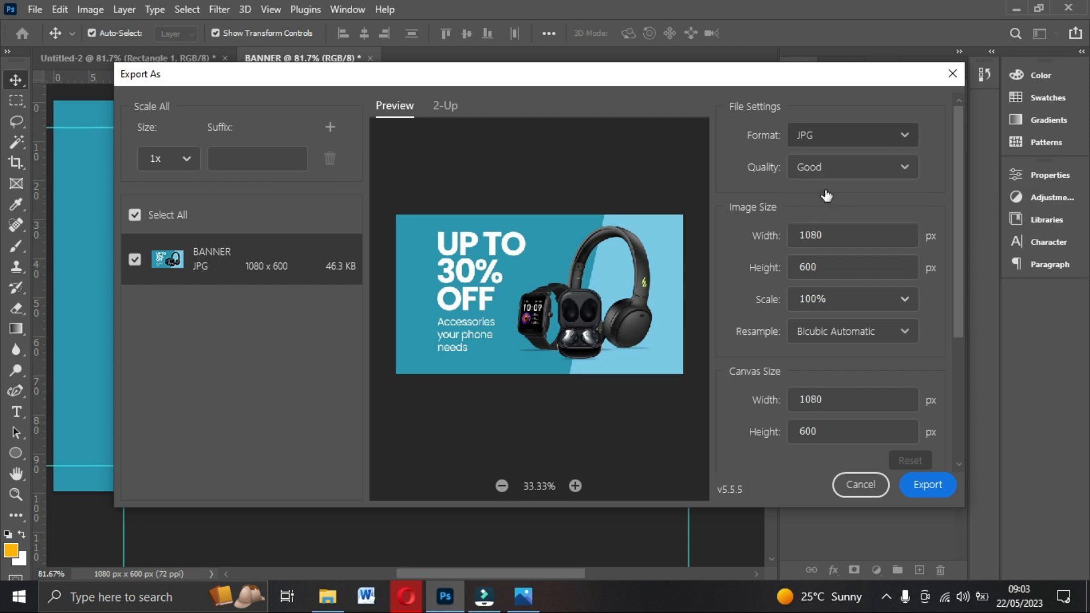
{"action": "left_click", "coordinate": [881, 169]}
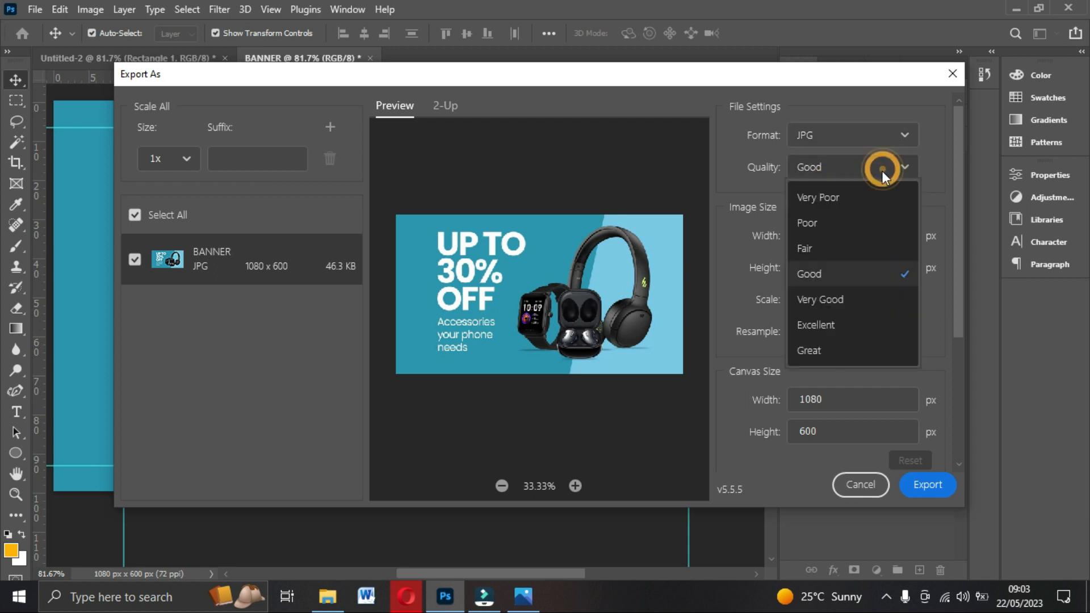
{"action": "left_click", "coordinate": [819, 350]}
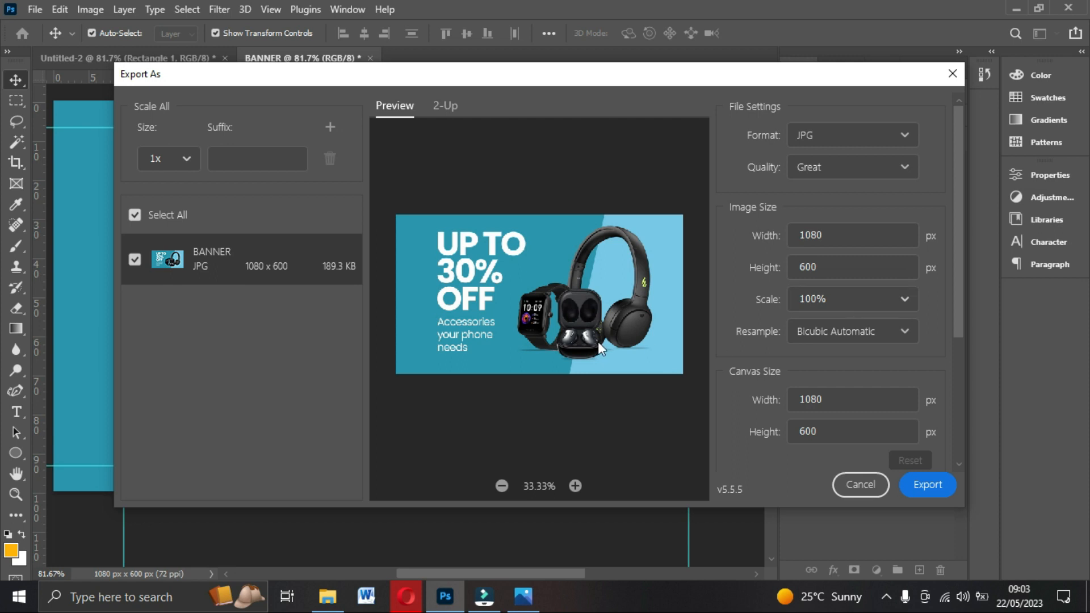
{"action": "left_click", "coordinate": [925, 486]}
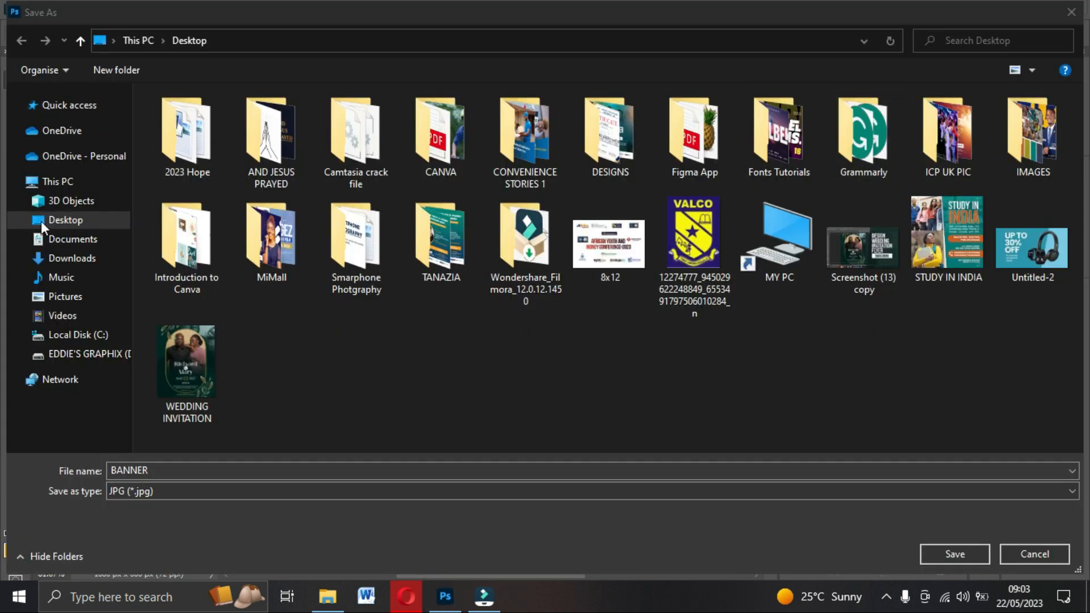
{"action": "left_click", "coordinate": [954, 554]}
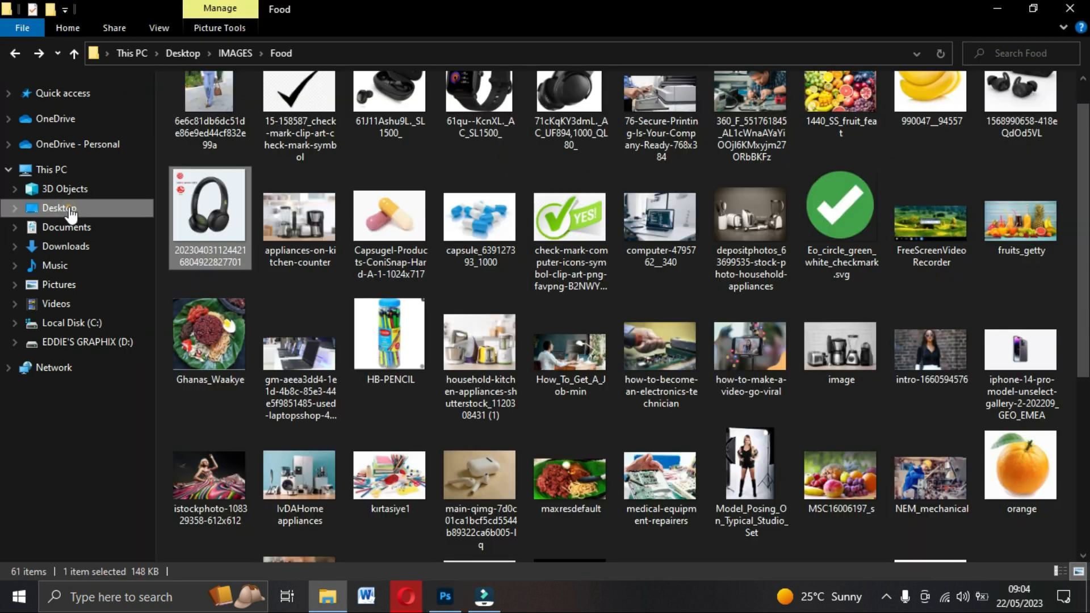
{"action": "left_click", "coordinate": [64, 207]}
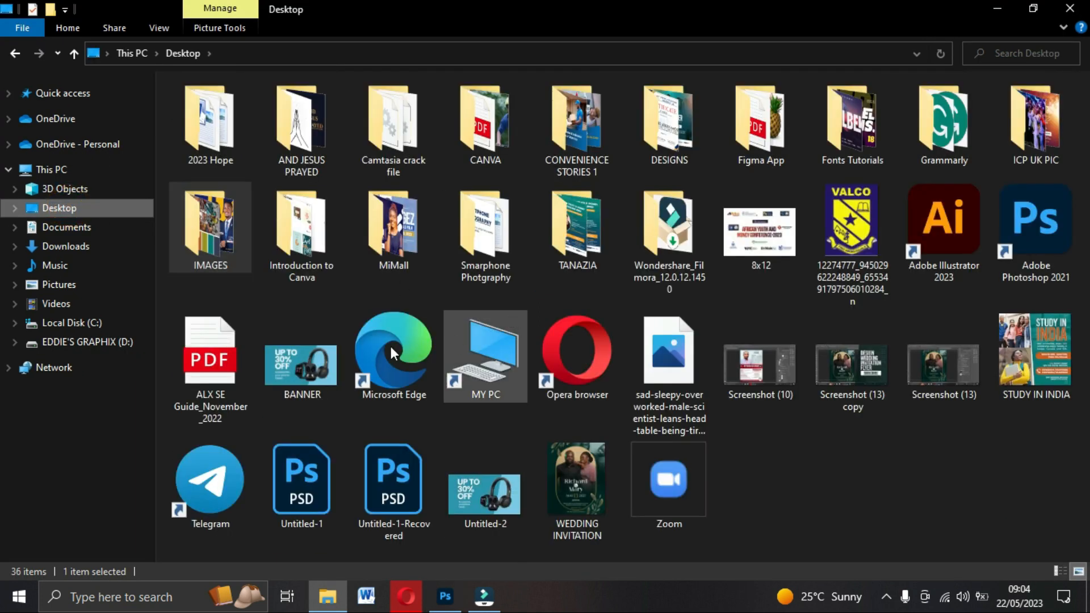
Open BANNER.jpg from the Desktop in Windows Photos.
{"action": "double_click", "coordinate": [307, 383]}
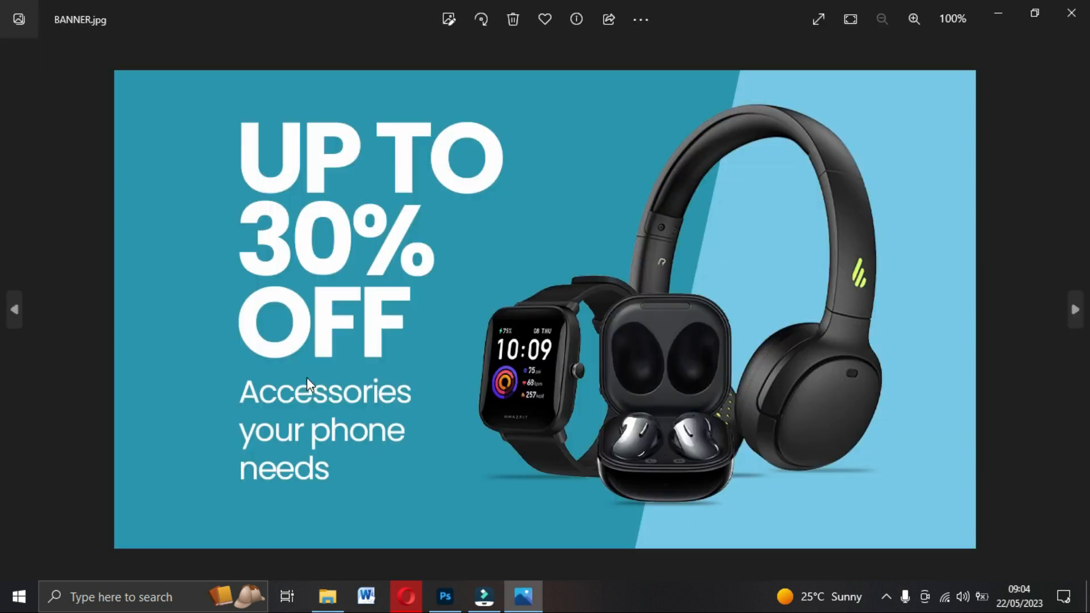